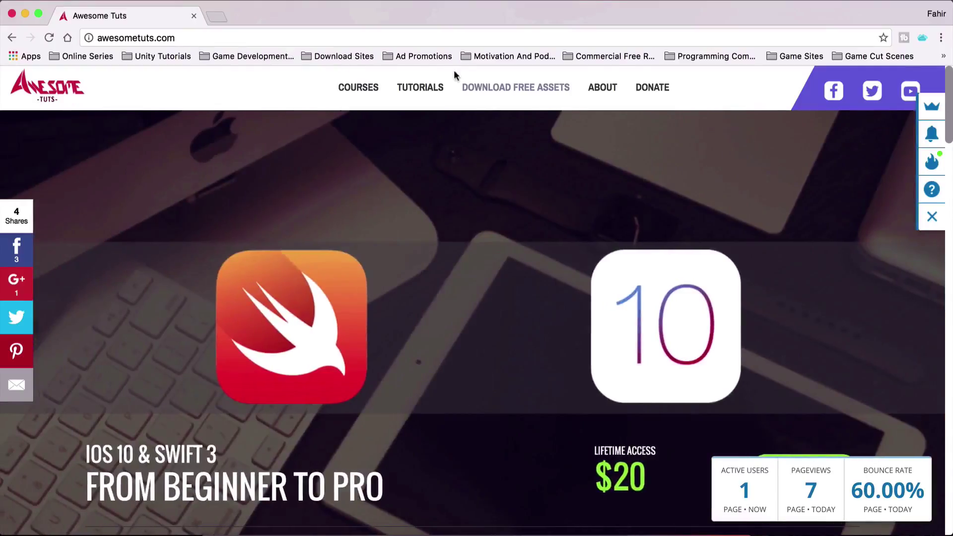
- Open the website's free assets download page and switch to the Dark Cave Gameplay scene in Unity
click(478, 89)
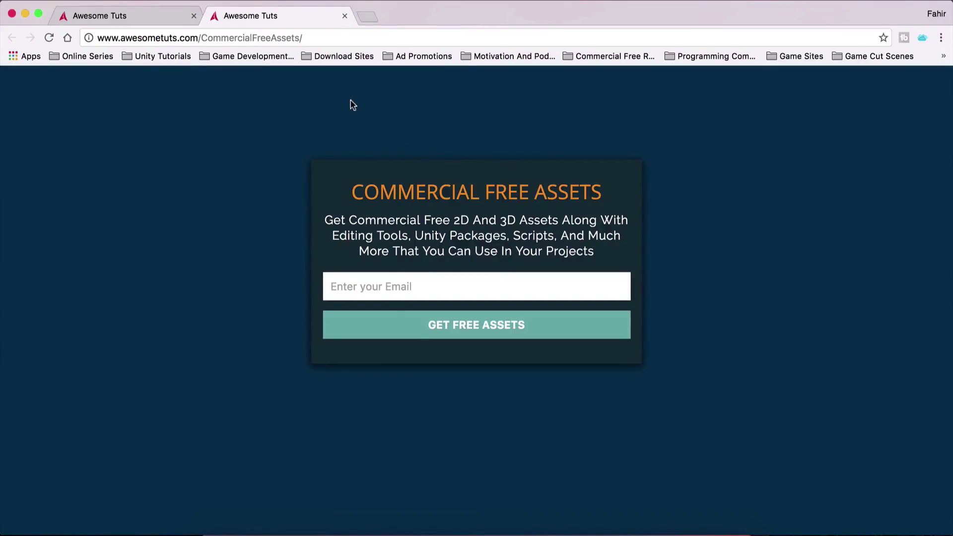
click(405, 519)
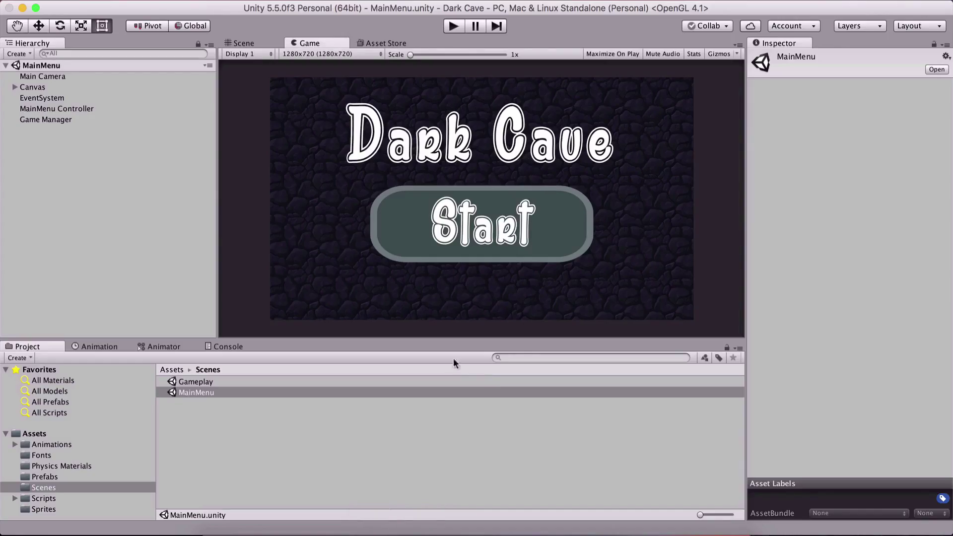
click(309, 527)
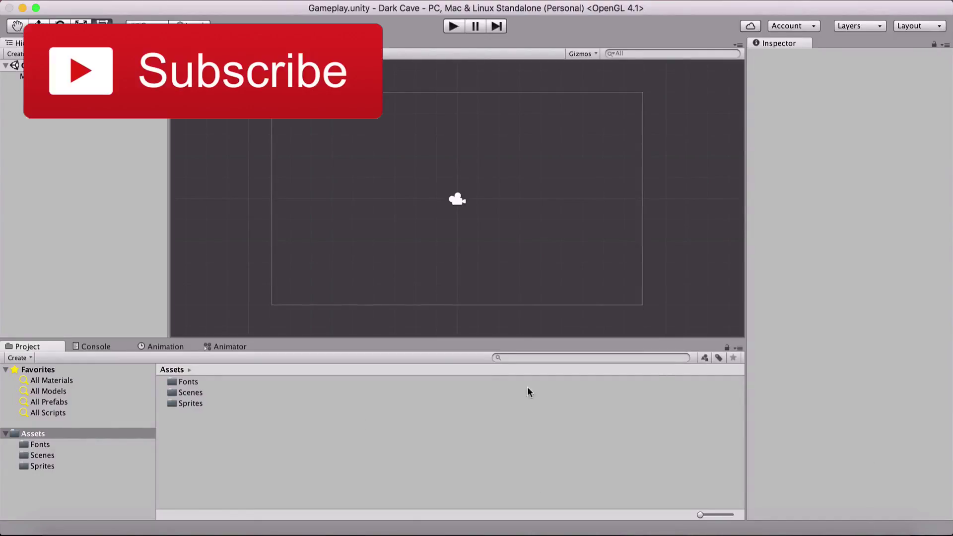
scroll(427, 223, down, 5)
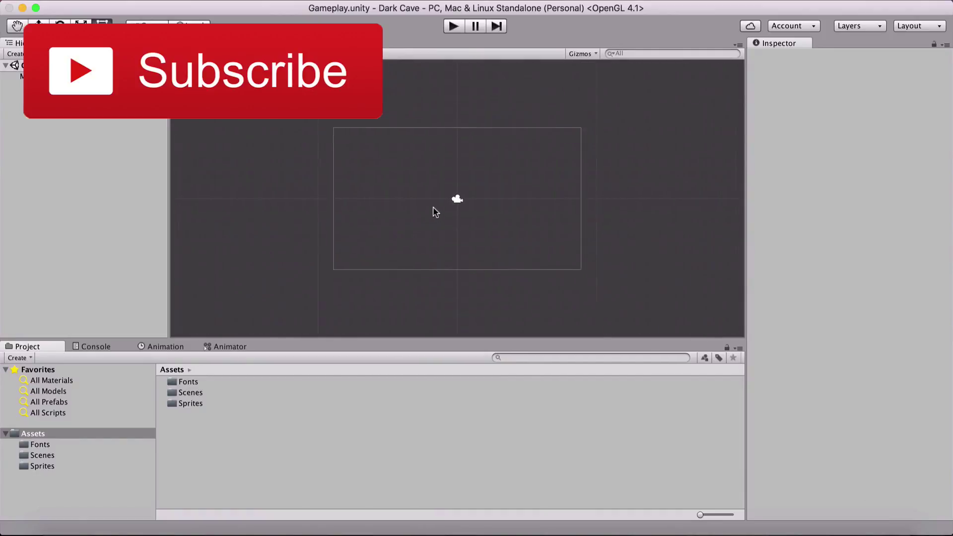
middle_drag(439, 219, 386, 198)
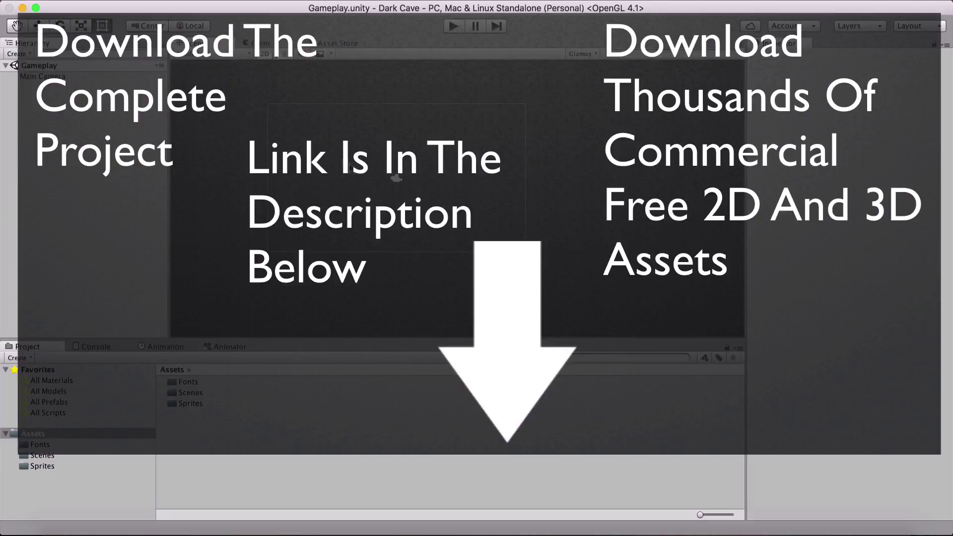
middle_drag(350, 166, 365, 165)
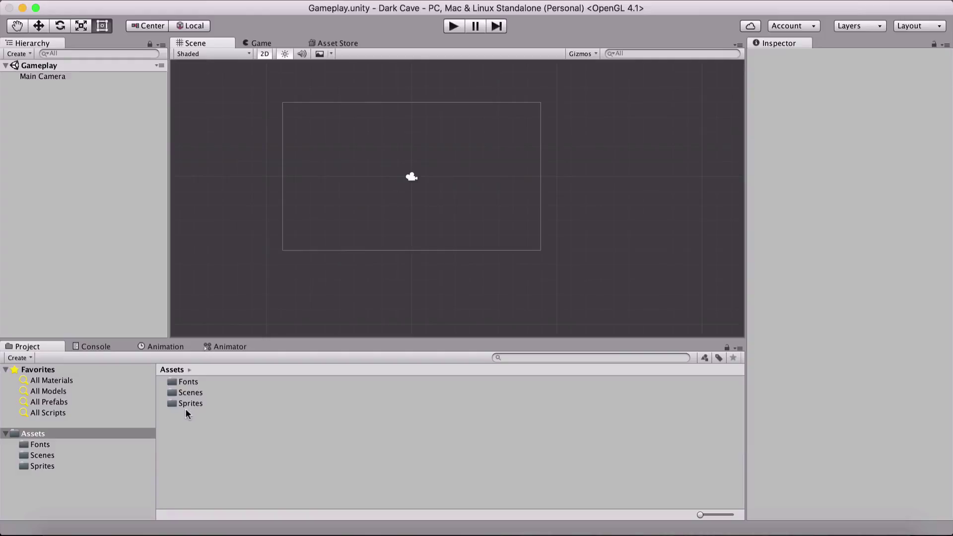
- Add the Gameplay BG sprite from the Sprites folder to the Gameplay scene
double_click(189, 402)
click(191, 393)
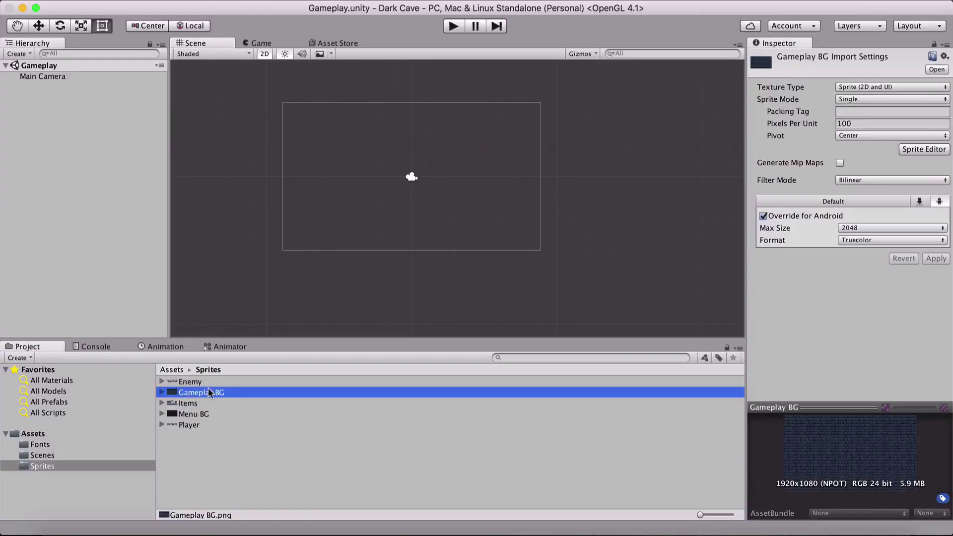
drag(234, 394, 88, 178)
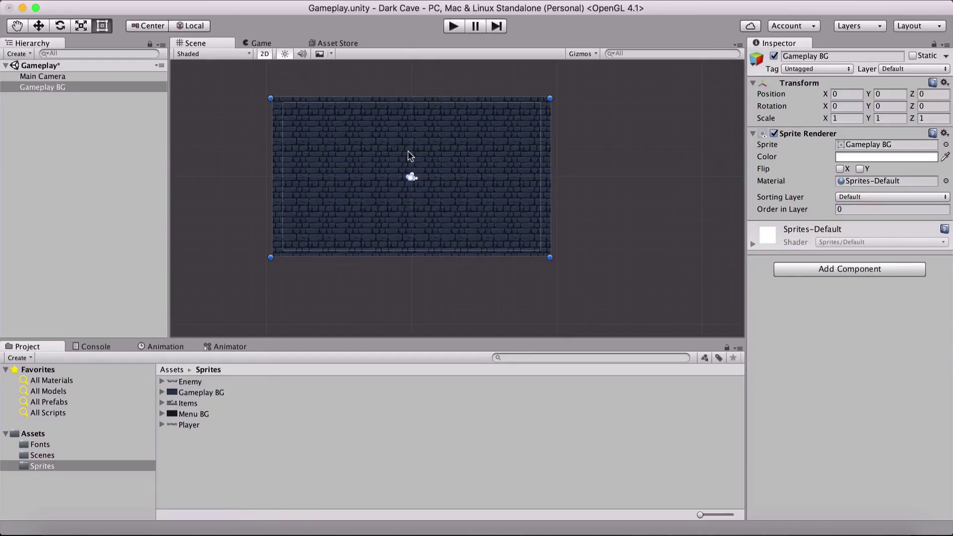
- Check how the background fills the camera frame in the Game view and return to the Scene view
scroll(404, 159, up, 2)
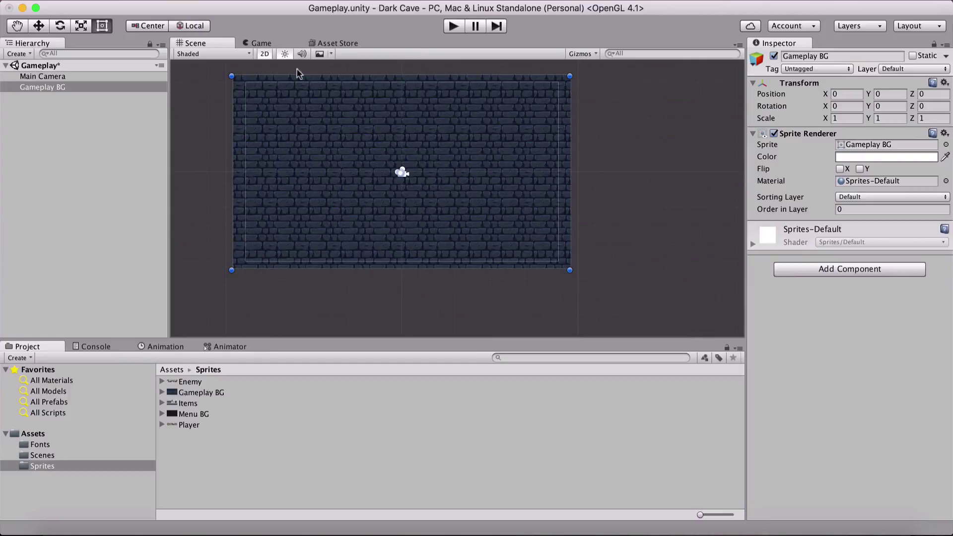
click(267, 42)
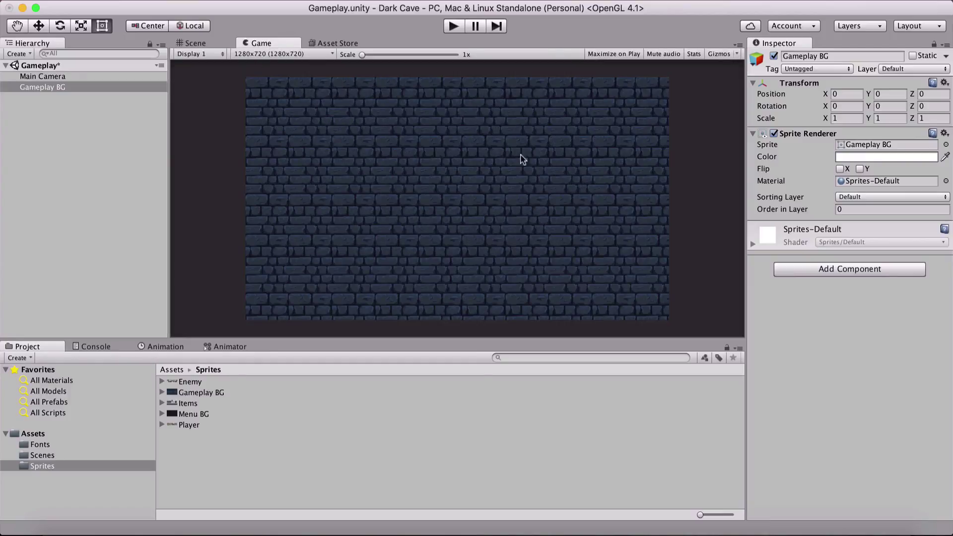
click(220, 43)
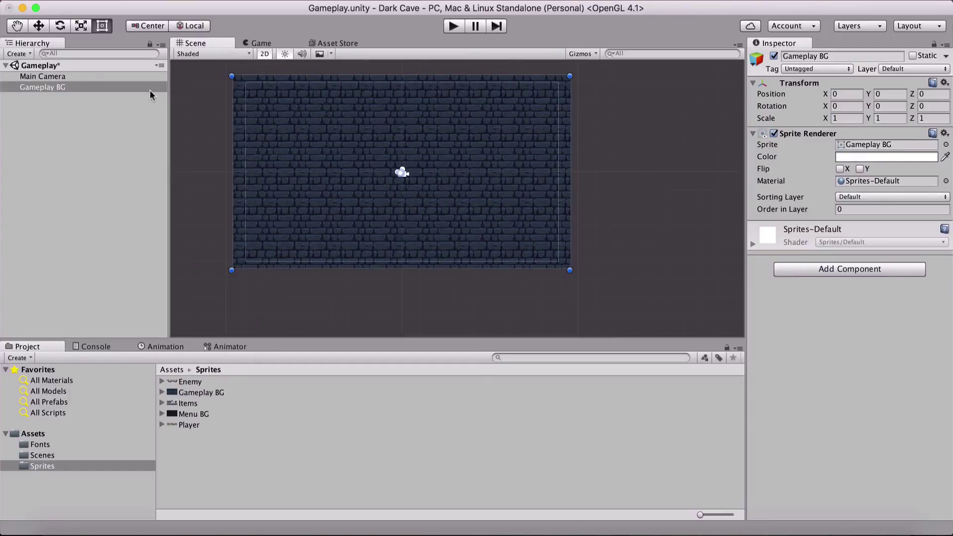
- Activate the Move tool with the Gameplay BG object selected
scroll(382, 176, down, 3)
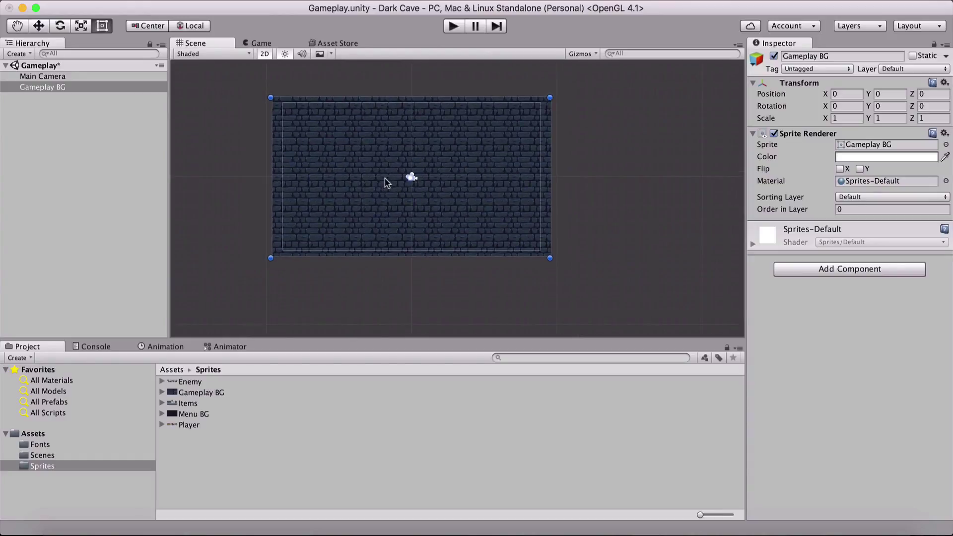
scroll(385, 180, down, 2)
scroll(383, 179, up, 1)
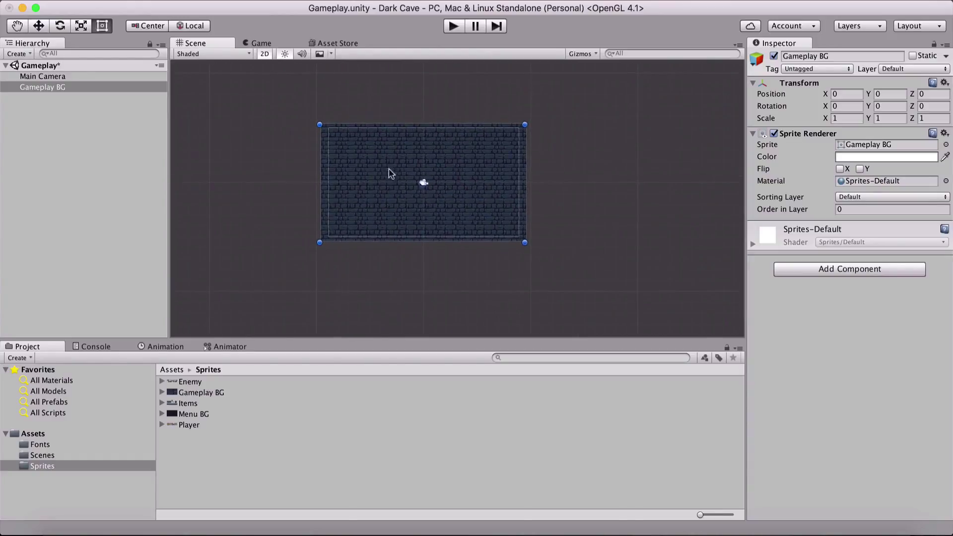
middle_drag(389, 172, 328, 180)
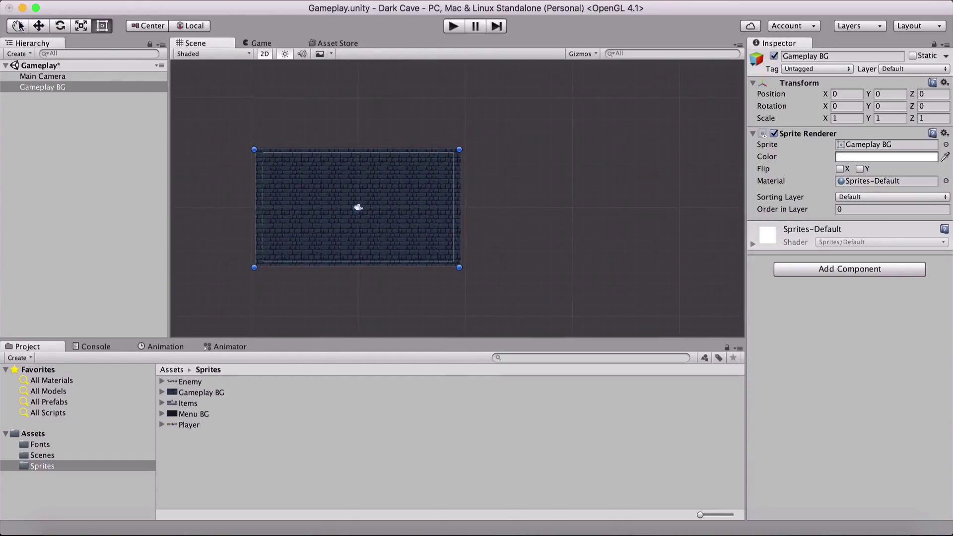
click(56, 28)
click(43, 28)
- Create an empty game object and set its X and Y position to 0
click(169, 0)
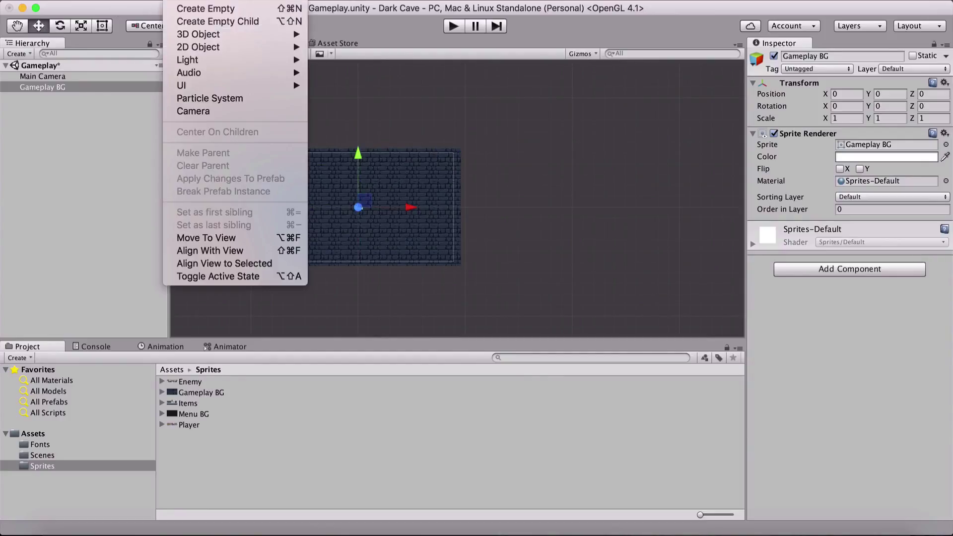
click(181, 9)
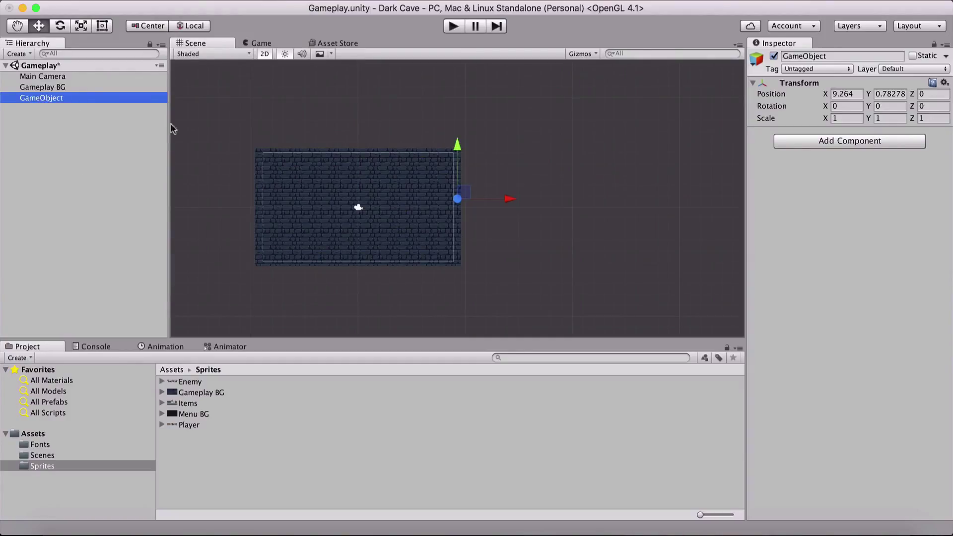
click(851, 93)
text(0)
key(Tab)
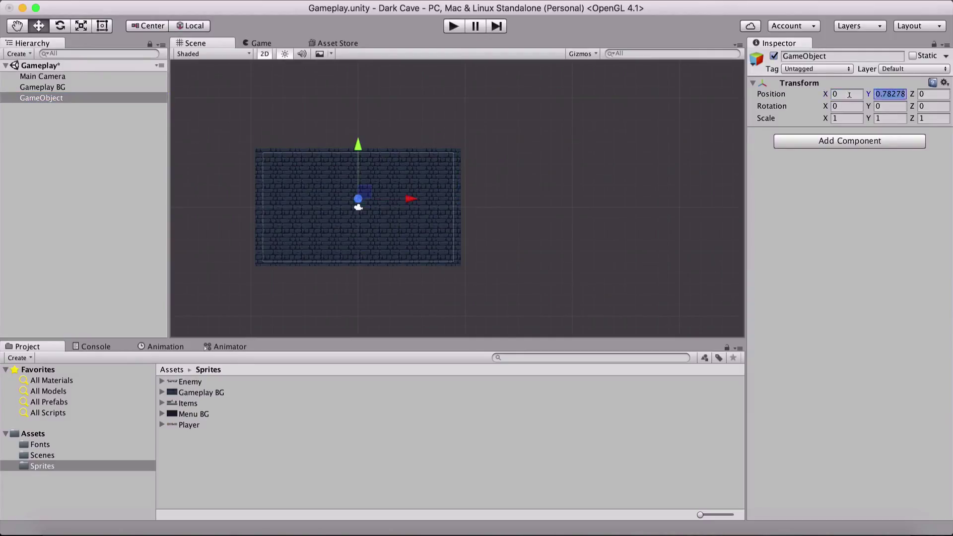
text(0)
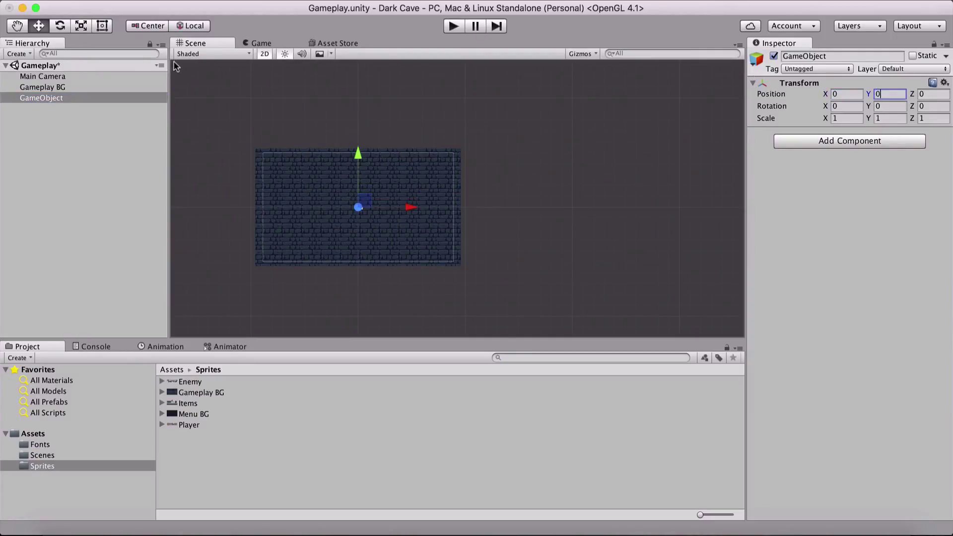
- Rename the empty object as Backgrounds and make Gameplay BG its child
click(48, 99)
text(Ba)
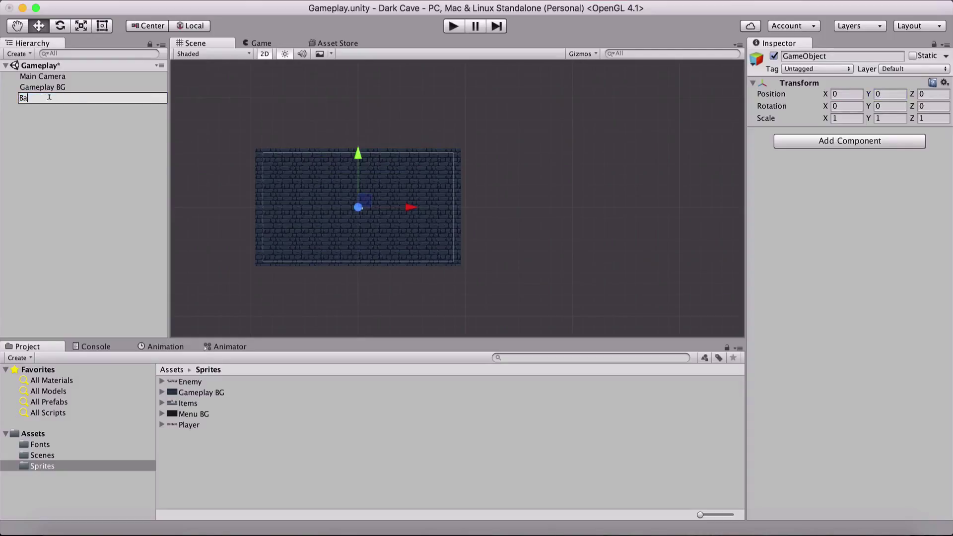
text(ckgrounds)
key(Return)
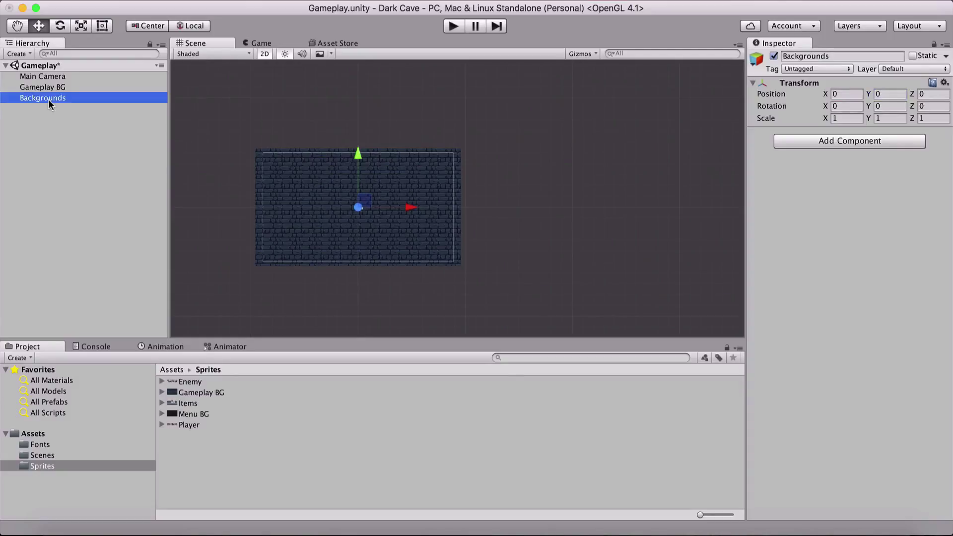
click(49, 88)
drag(49, 87, 51, 98)
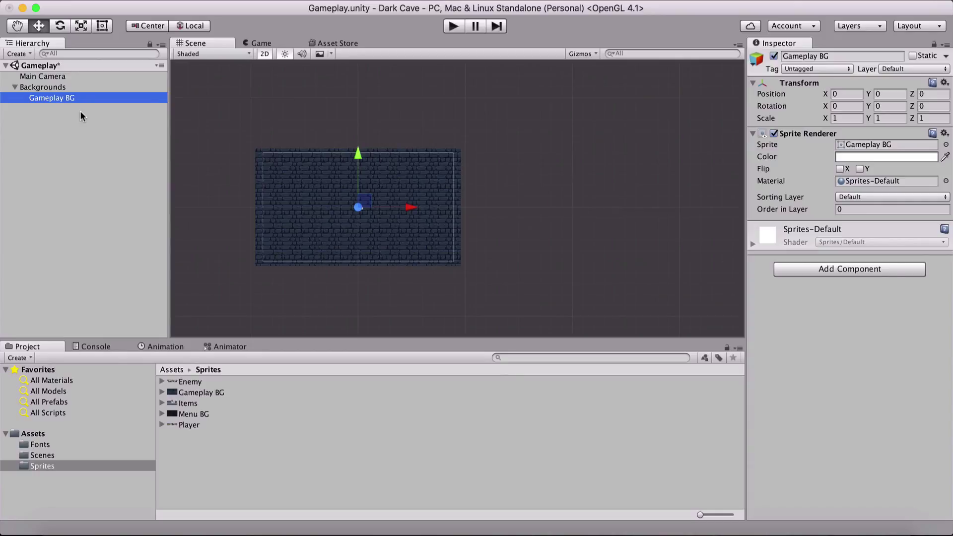
- Duplicate Gameplay BG and move the copy above the original, to about Y 11.68
key(super+d)
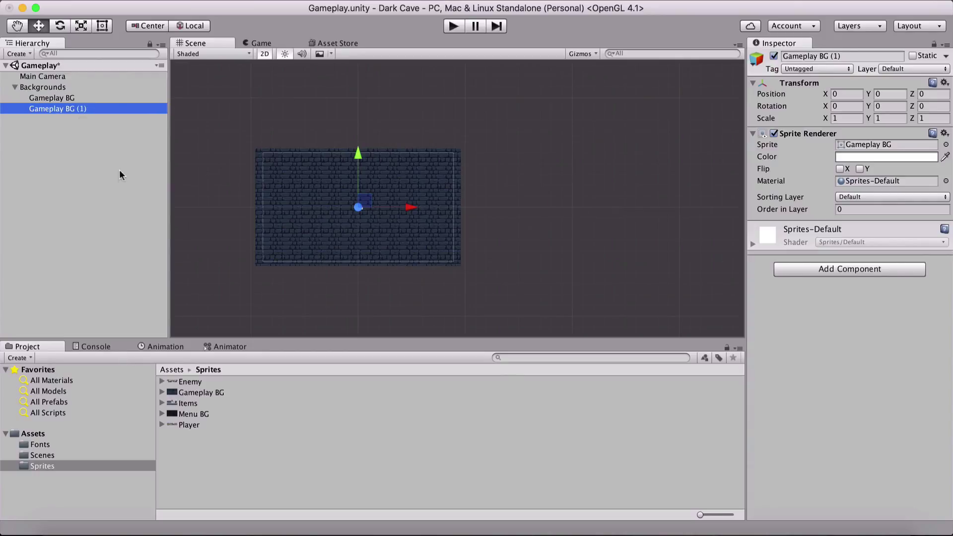
drag(358, 154, 368, 30)
scroll(506, 223, up, 3)
scroll(551, 180, down, 2)
scroll(540, 179, up, 1)
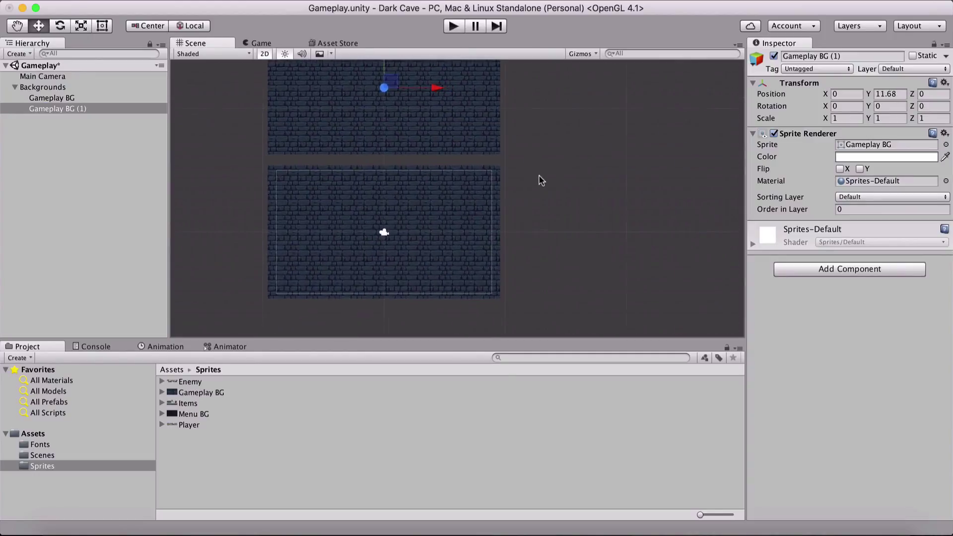
middle_drag(540, 179, 460, 184)
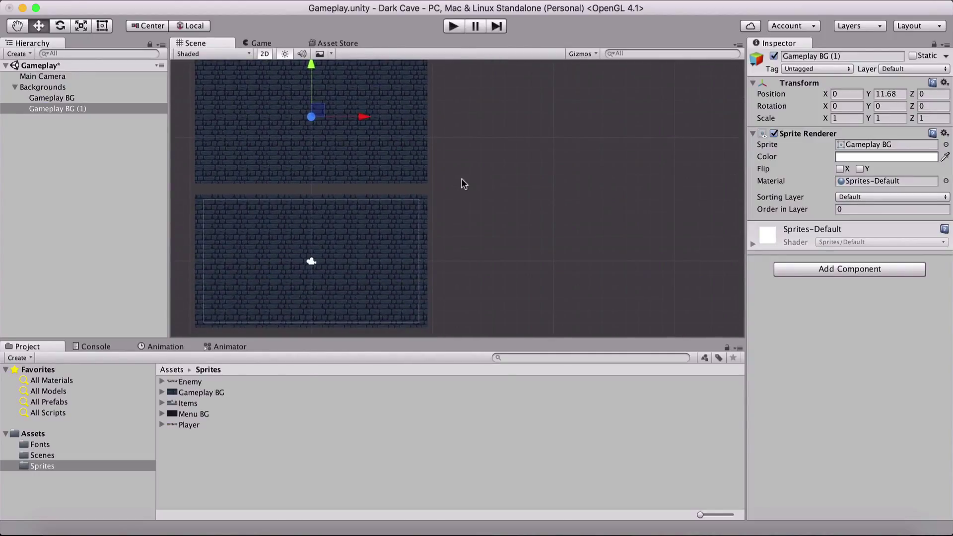
- Try to close the gap between the two backgrounds by lowering the upper copy freehand to about Y 10.97
drag(312, 65, 311, 69)
middle_drag(474, 211, 583, 277)
scroll(582, 276, up, 3)
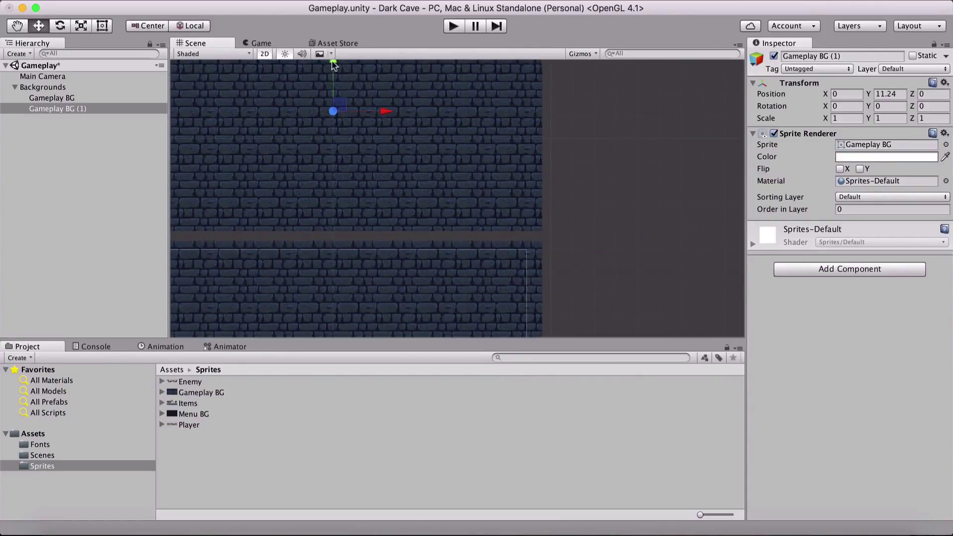
drag(334, 65, 336, 72)
scroll(494, 209, up, 5)
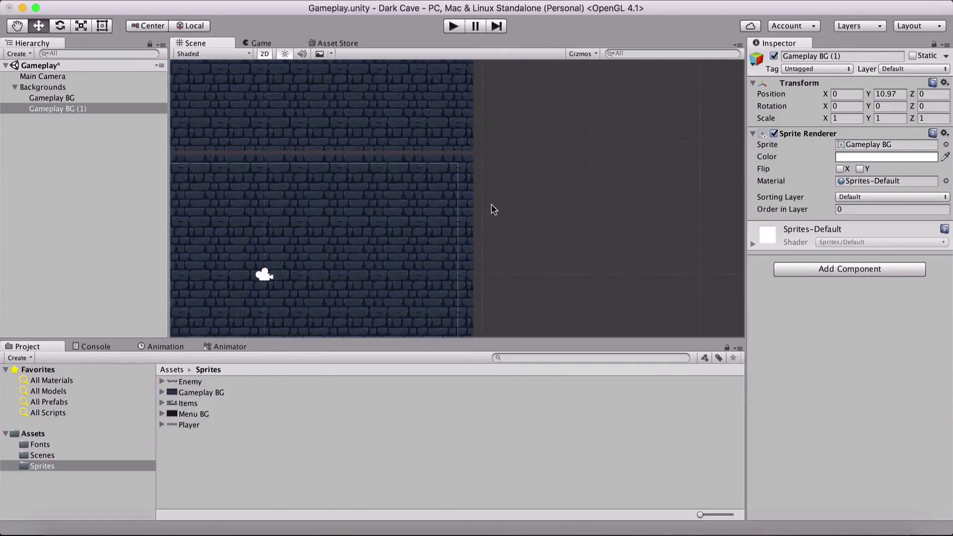
scroll(464, 248, down, 2)
scroll(464, 234, up, 1)
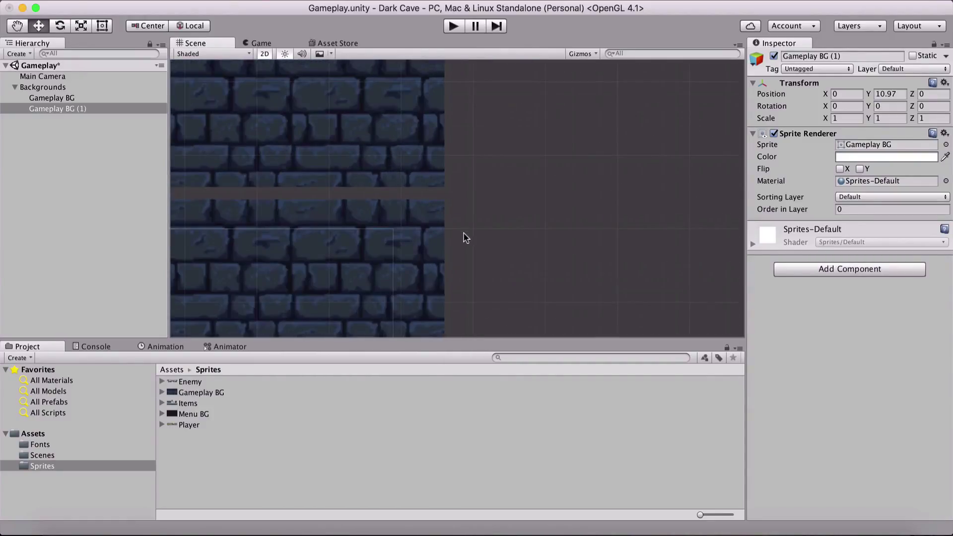
scroll(401, 177, down, 2)
scroll(456, 198, down, 2)
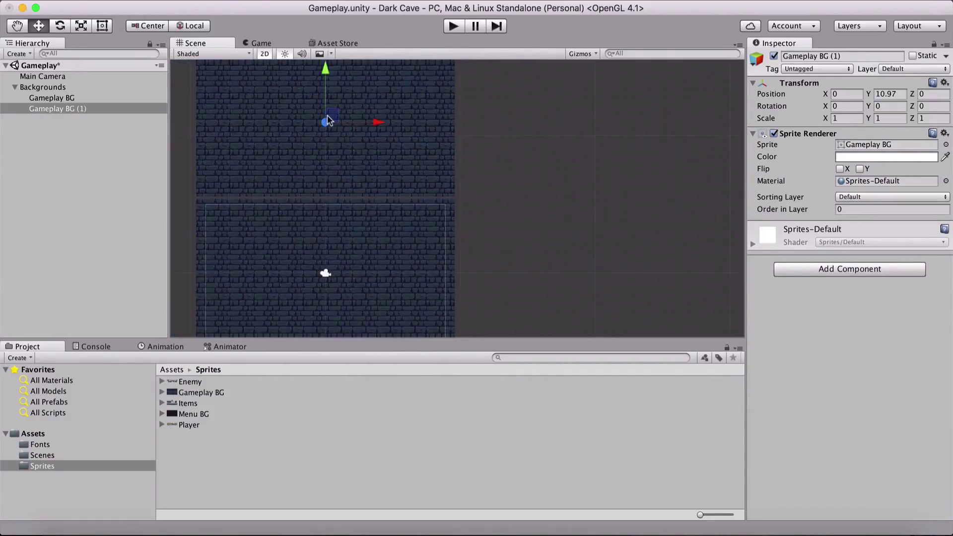
- Vertex-snap the upper background's lower corner onto the original's upper corner, placing it at Y 10.8, and deselect it
scroll(481, 248, up, 5)
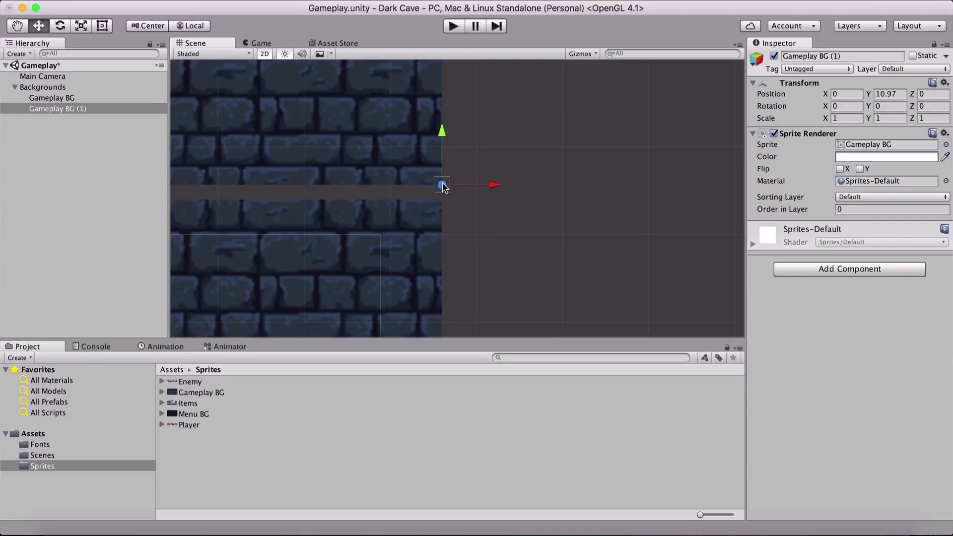
drag(443, 187, 444, 188)
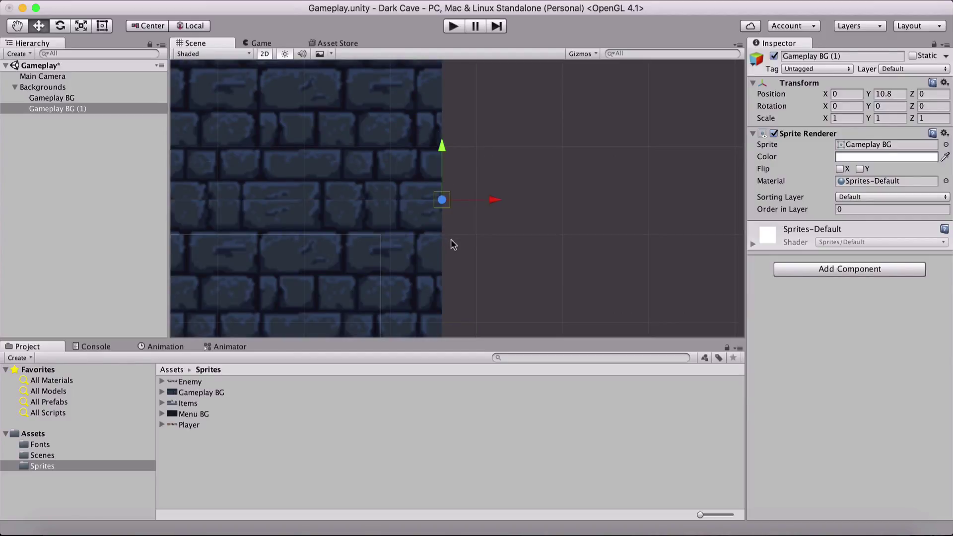
click(457, 226)
- Duplicate both stacked Gameplay BG backgrounds and move the copies to the right of the originals, to about X 19.55
scroll(343, 228, down, 10)
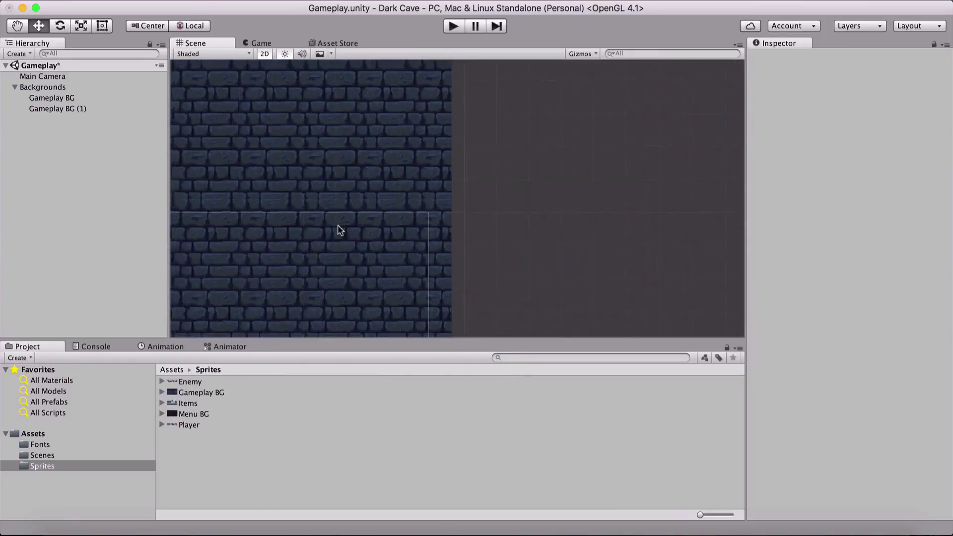
scroll(339, 229, down, 5)
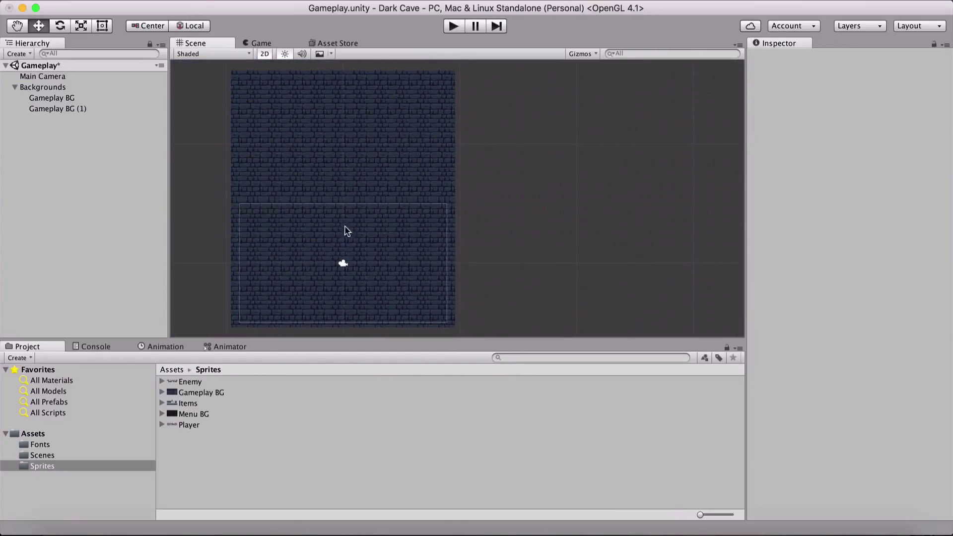
scroll(497, 218, down, 3)
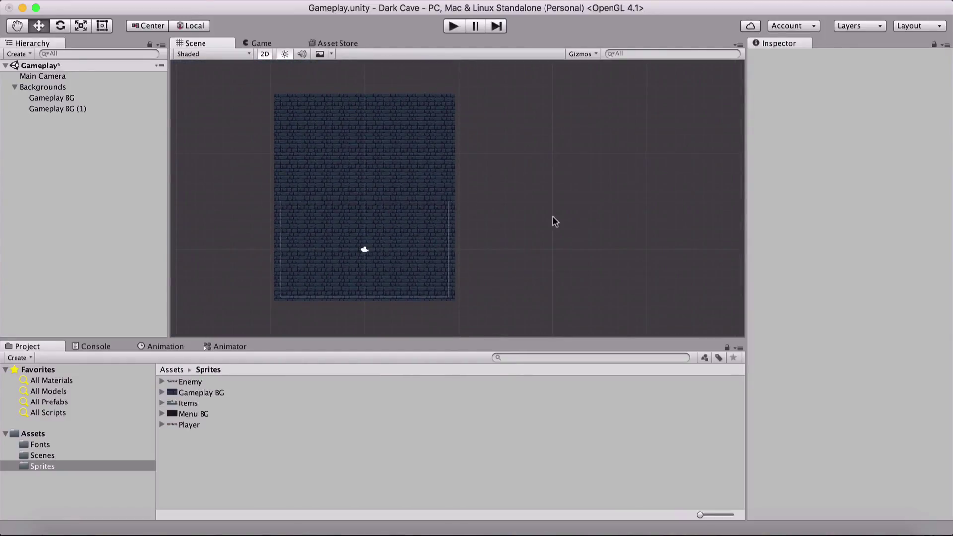
middle_drag(552, 217, 507, 190)
scroll(507, 190, down, 2)
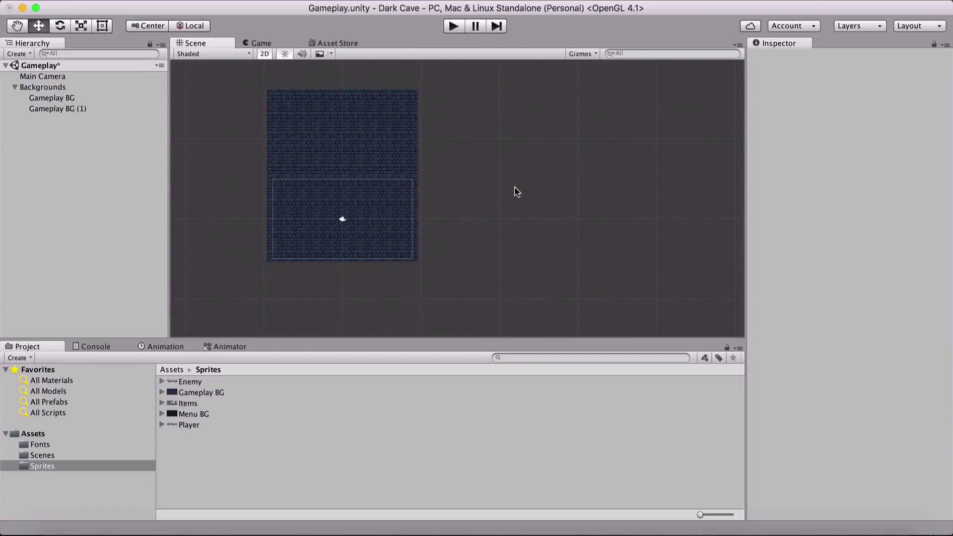
click(71, 105)
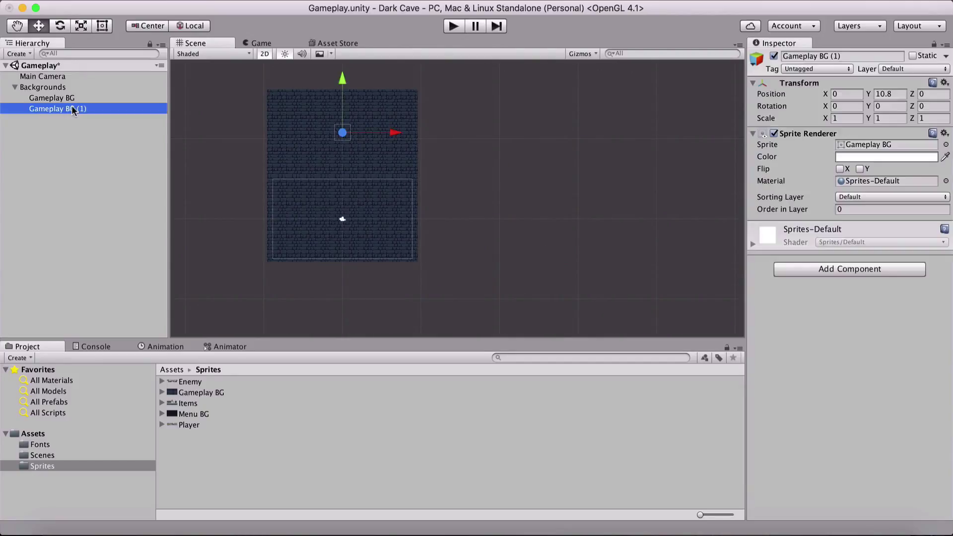
shift+click(70, 97)
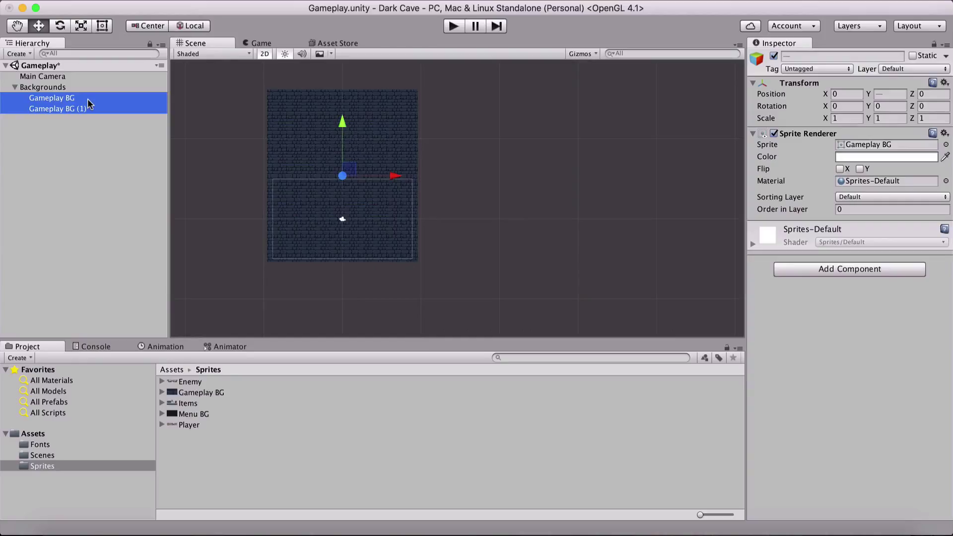
key(super+d)
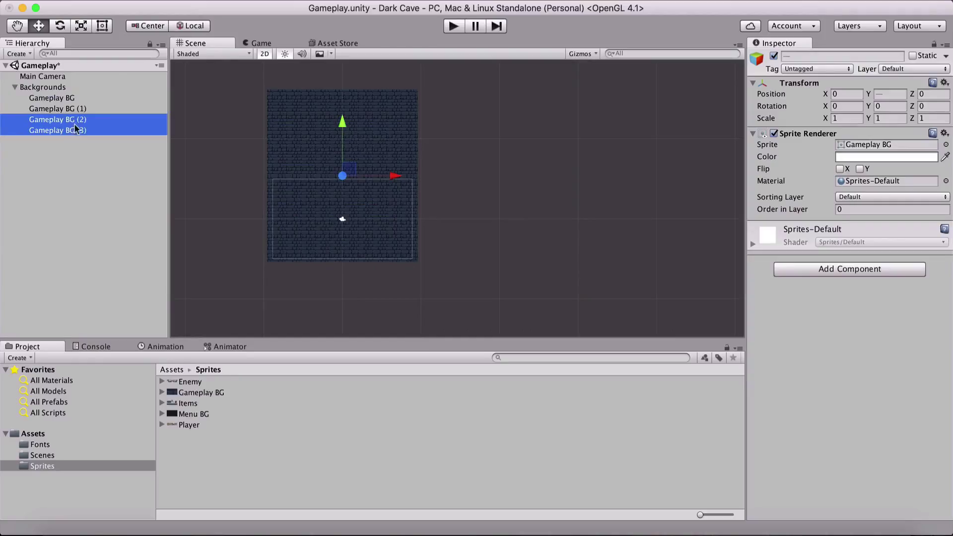
click(396, 177)
drag(397, 178, 549, 179)
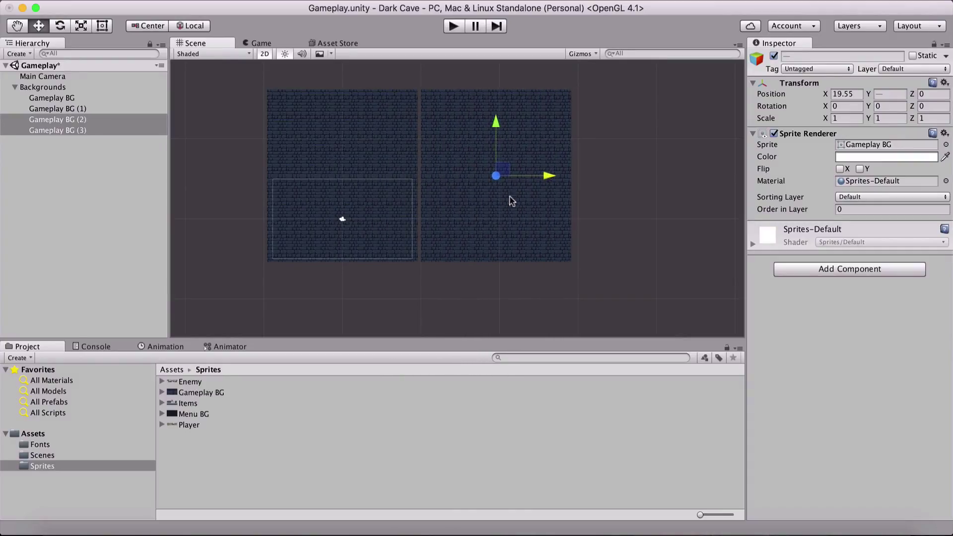
- Try to reposition the two copied backgrounds together freehand, to about X 19.81
scroll(511, 200, up, 3)
scroll(430, 323, up, 5)
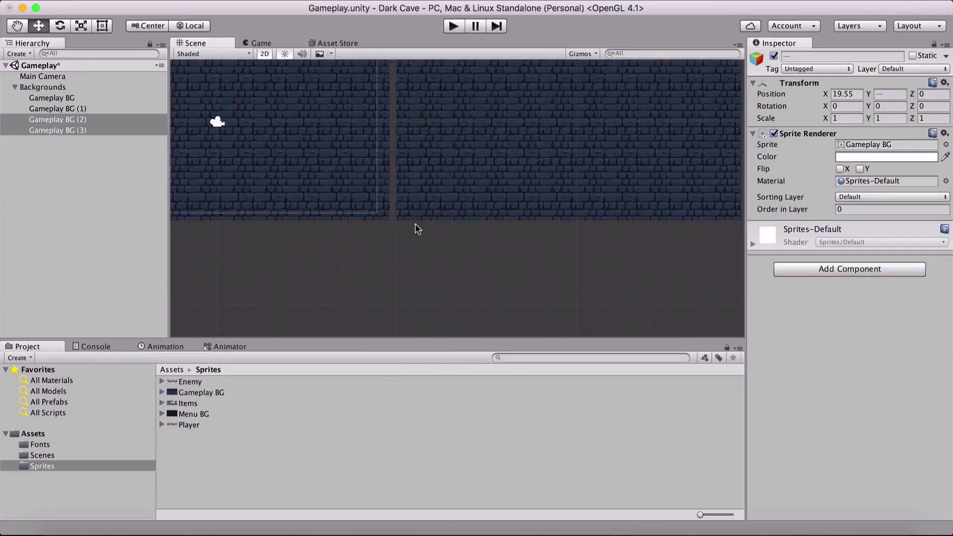
click(77, 120)
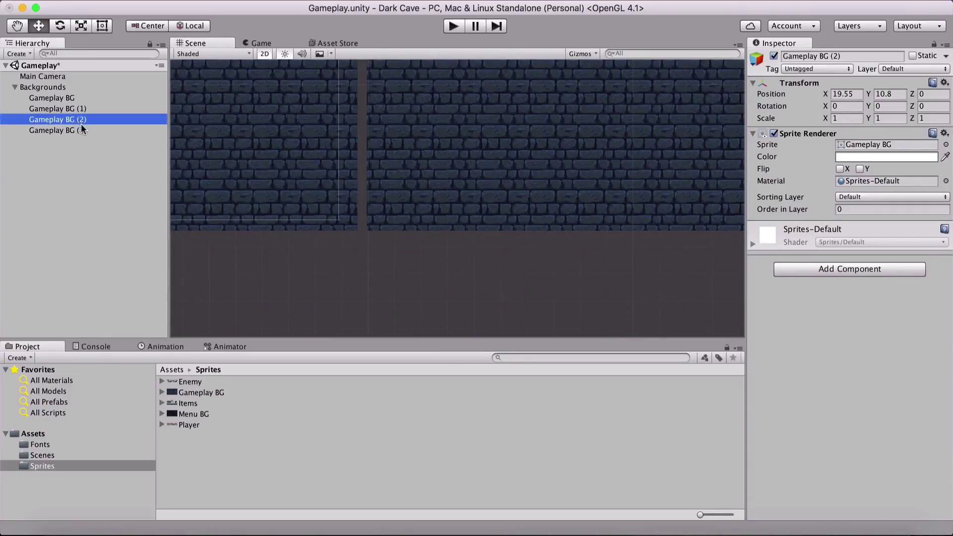
shift+click(83, 130)
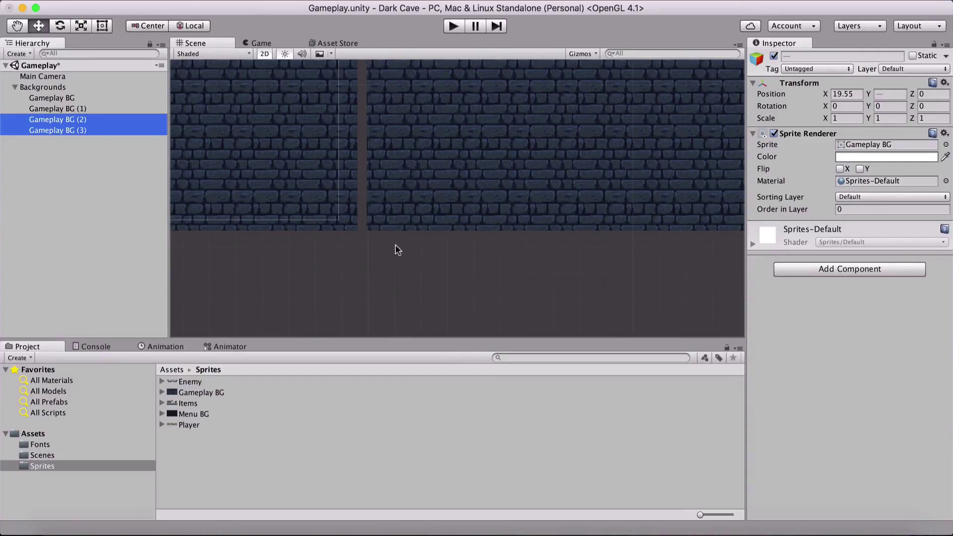
click(379, 227)
scroll(405, 215, down, 5)
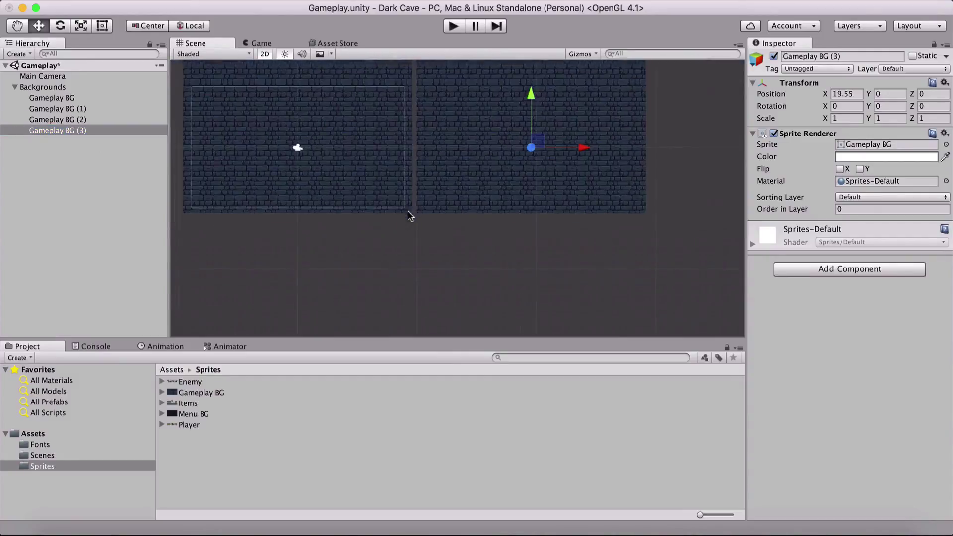
shift+click(75, 120)
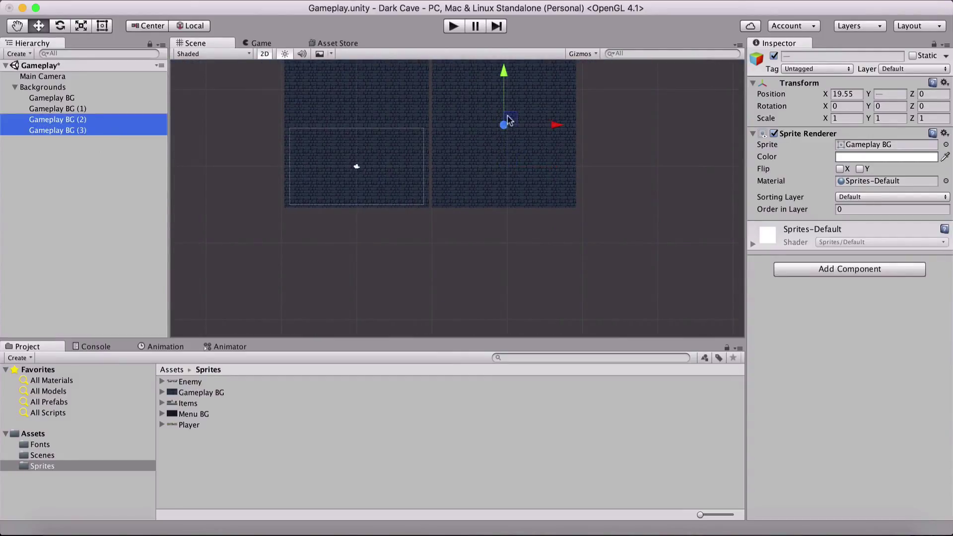
drag(509, 119, 510, 120)
- Set the Y position of both copied backgrounds to 0, and undo that change
click(892, 93)
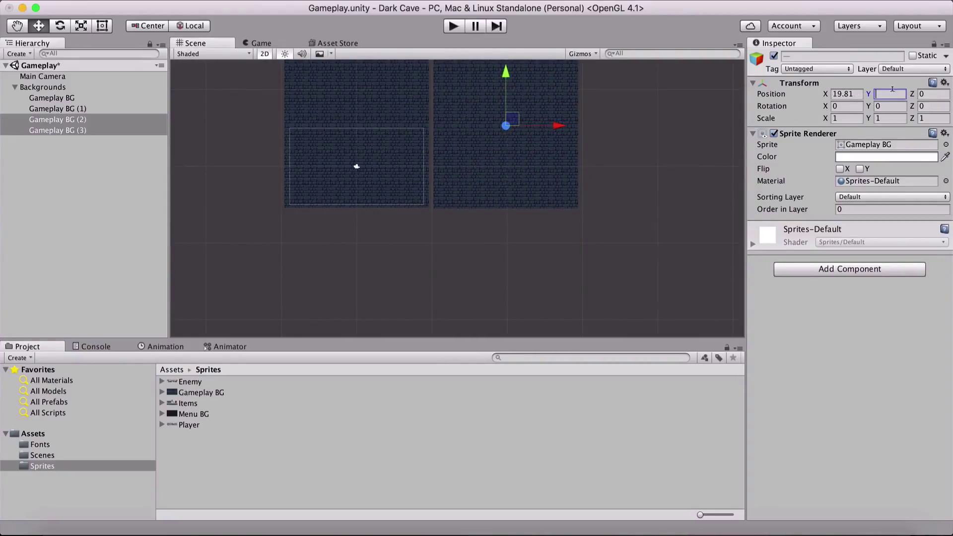
text(0)
scroll(683, 198, down, 5)
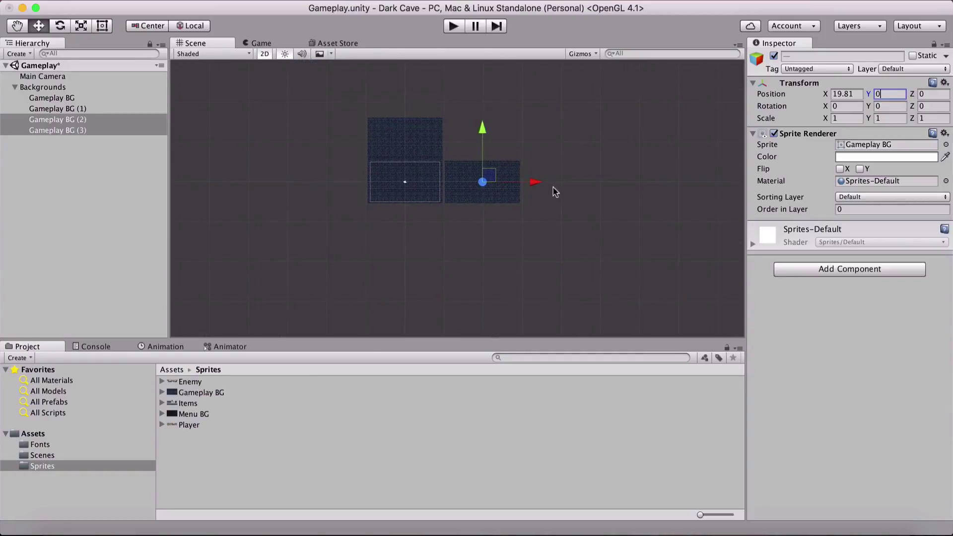
scroll(542, 184, up, 5)
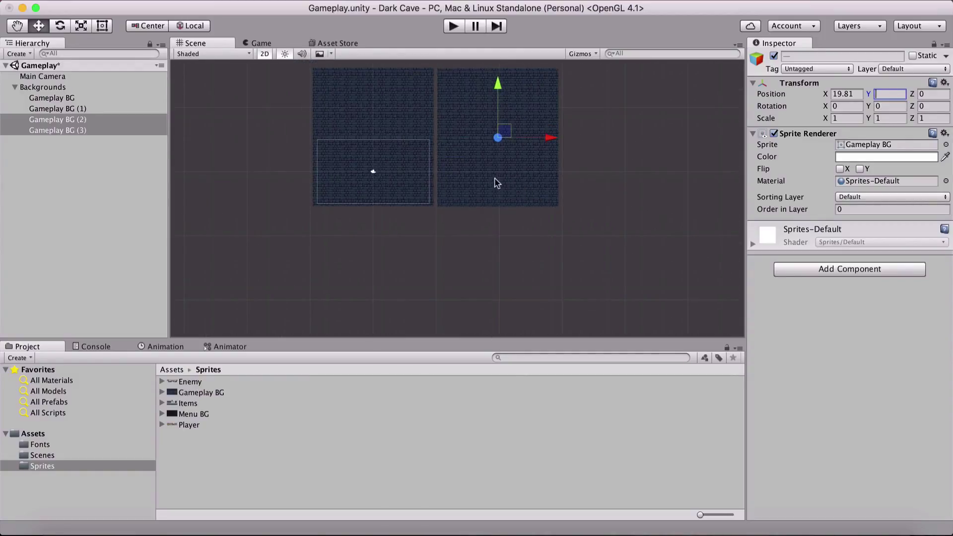
- Vertex-snap the lower copy's lower-left corner onto the original background's lower-right corner, placing it at X 19.2, Y 0
scroll(485, 157, up, 2)
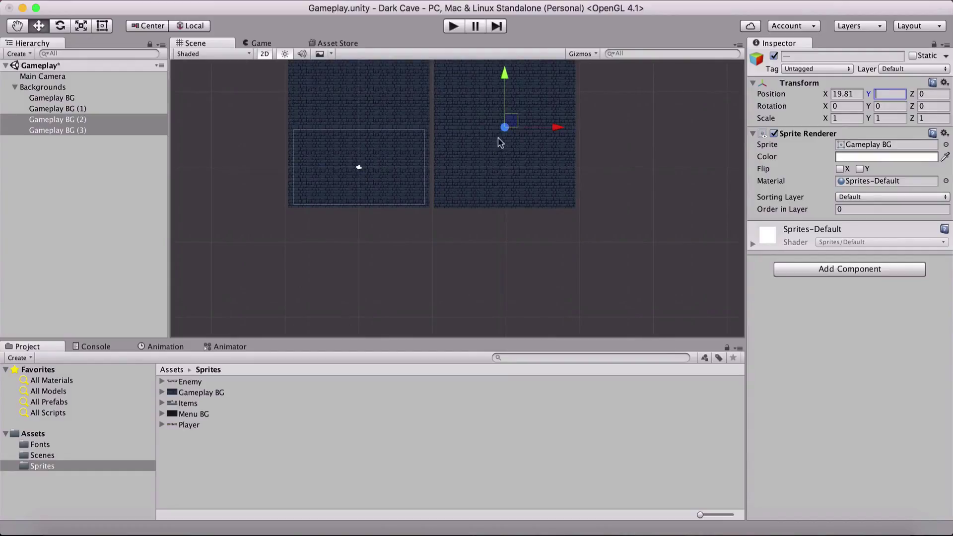
scroll(466, 148, up, 5)
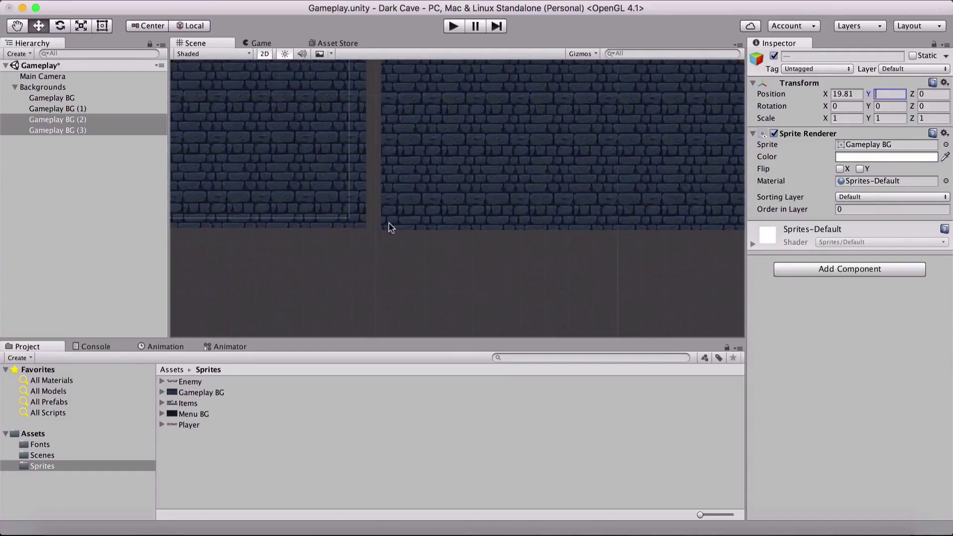
scroll(426, 187, down, 4)
scroll(432, 187, up, 5)
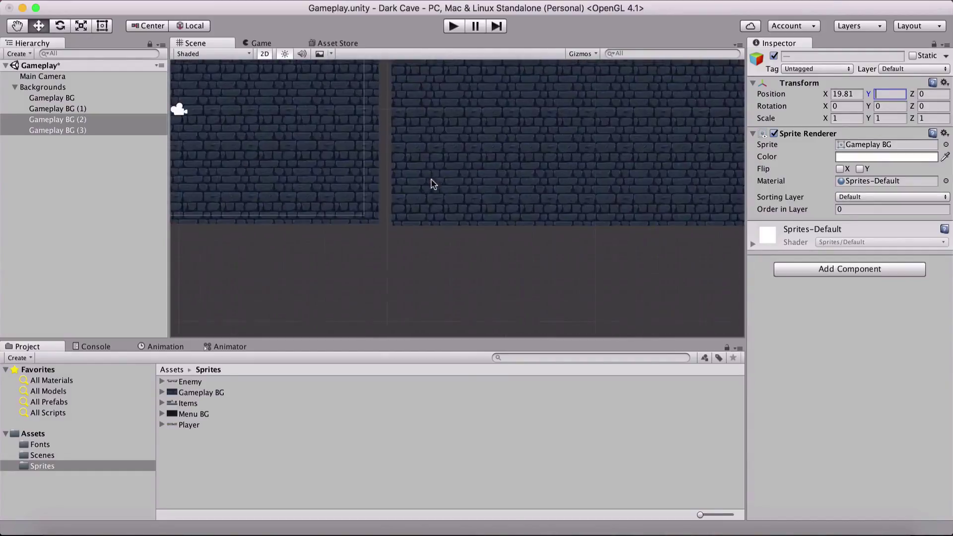
key(w)
click(427, 195)
key(v)
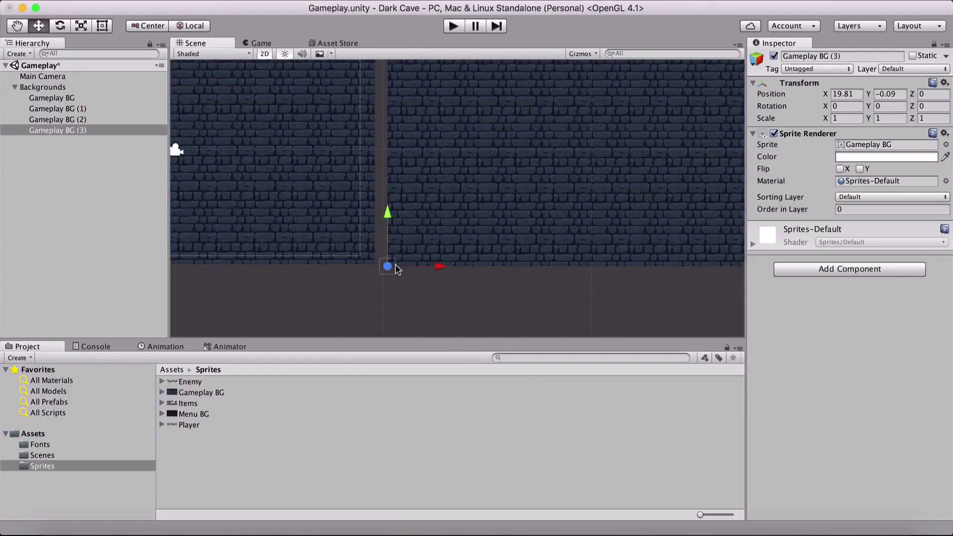
drag(386, 266, 375, 265)
- Vertex-snap the upper copy's lower-left corner onto the point where the other three backgrounds meet, placing it at X 19.2, Y 10.8
scroll(449, 189, down, 4)
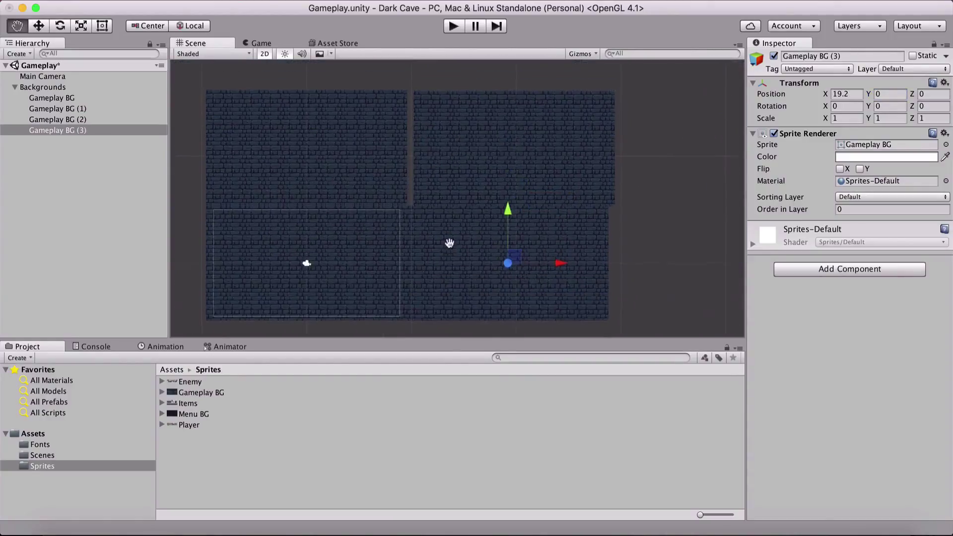
scroll(450, 242, up, 5)
click(421, 147)
scroll(399, 184, up, 4)
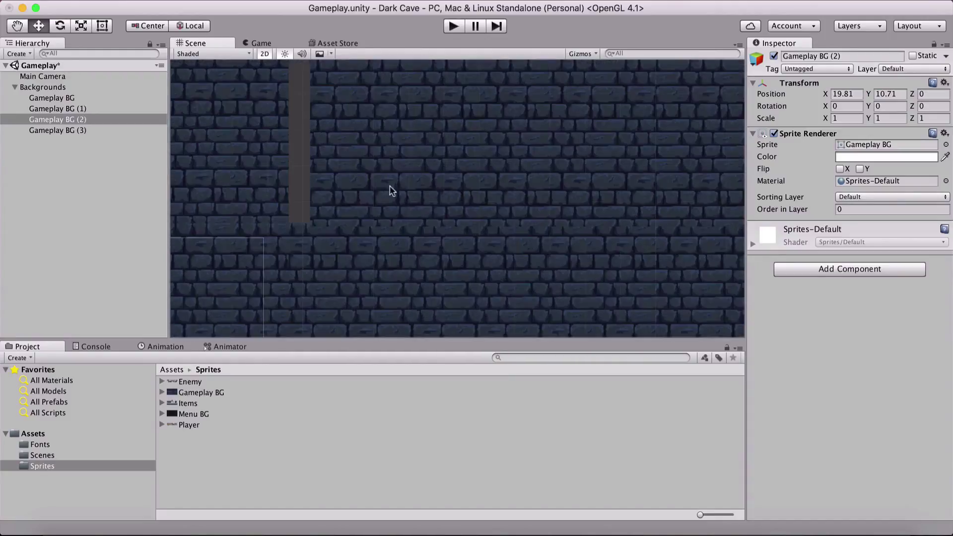
drag(324, 223, 301, 224)
- Duplicate Gameplay BG (2) and (3) together and move the new pair to the right, to about X 38.61
scroll(451, 198, down, 6)
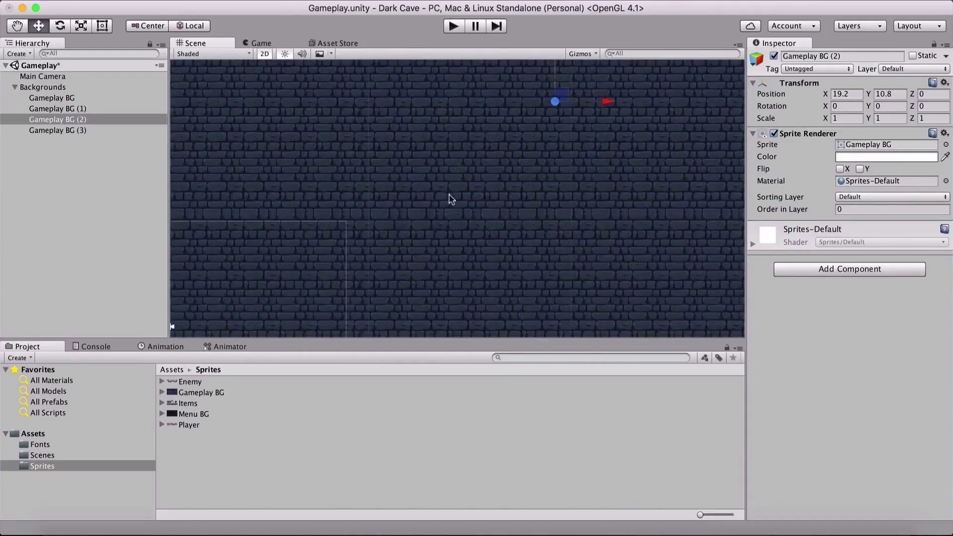
middle_drag(629, 212, 546, 181)
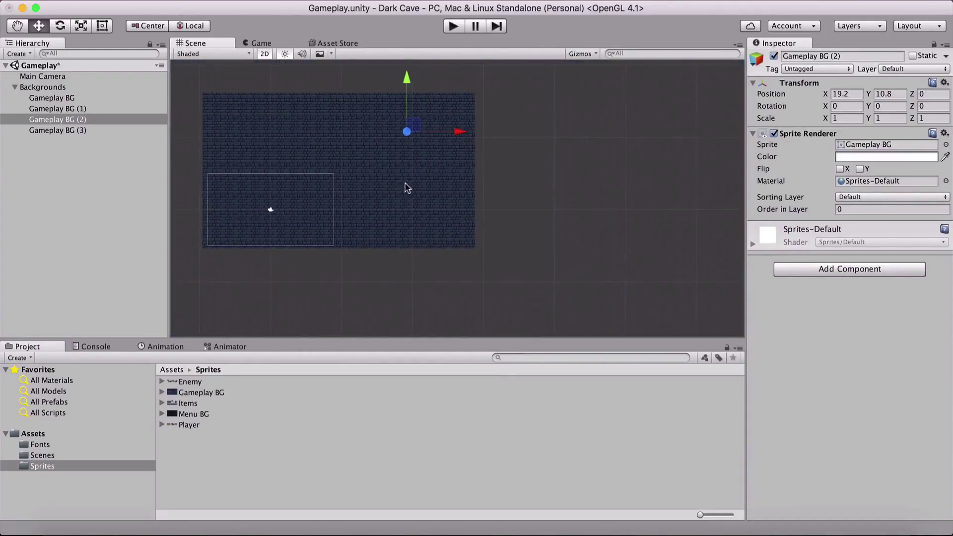
shift+click(41, 131)
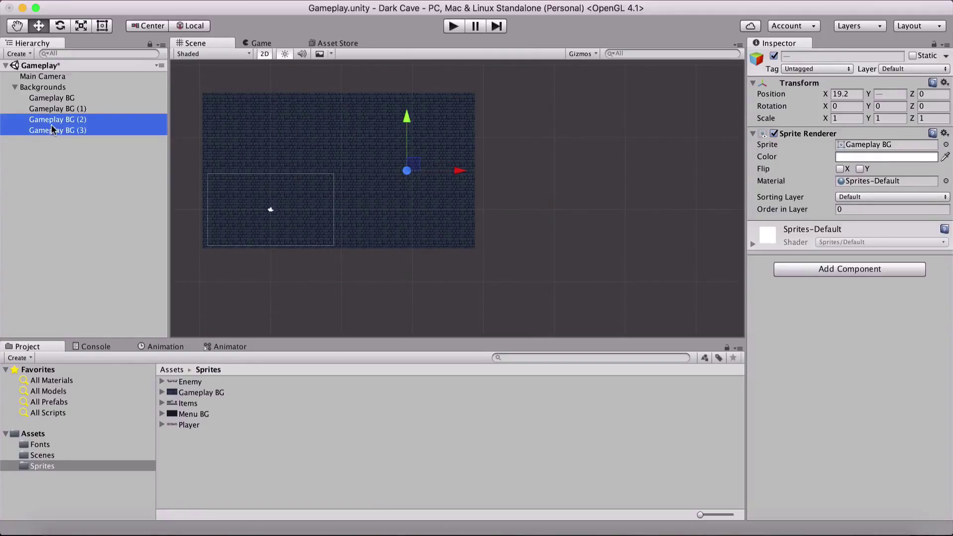
key(super+d)
drag(459, 171, 593, 149)
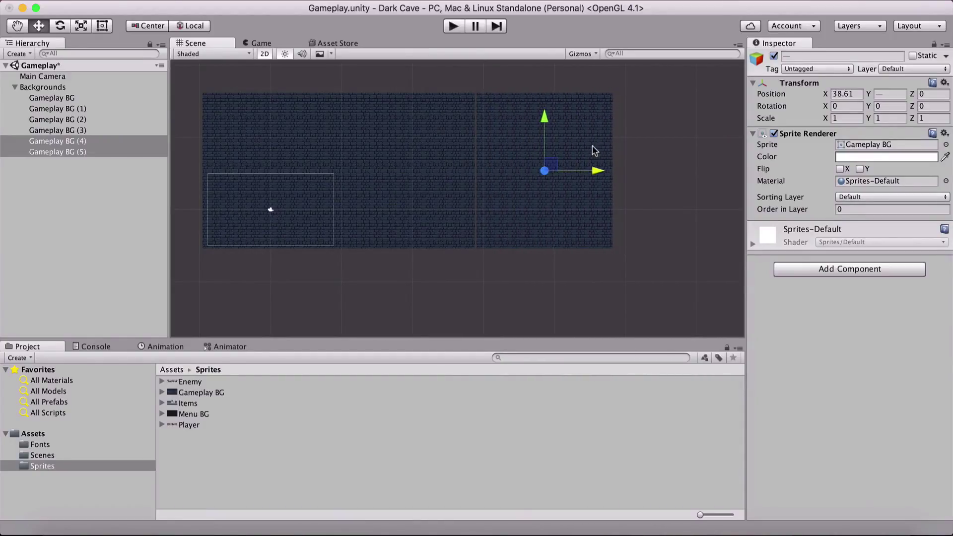
- Vertex-snap the third background column against the second column's right edge, placing it at X 38.4
scroll(506, 205, up, 5)
scroll(440, 197, up, 4)
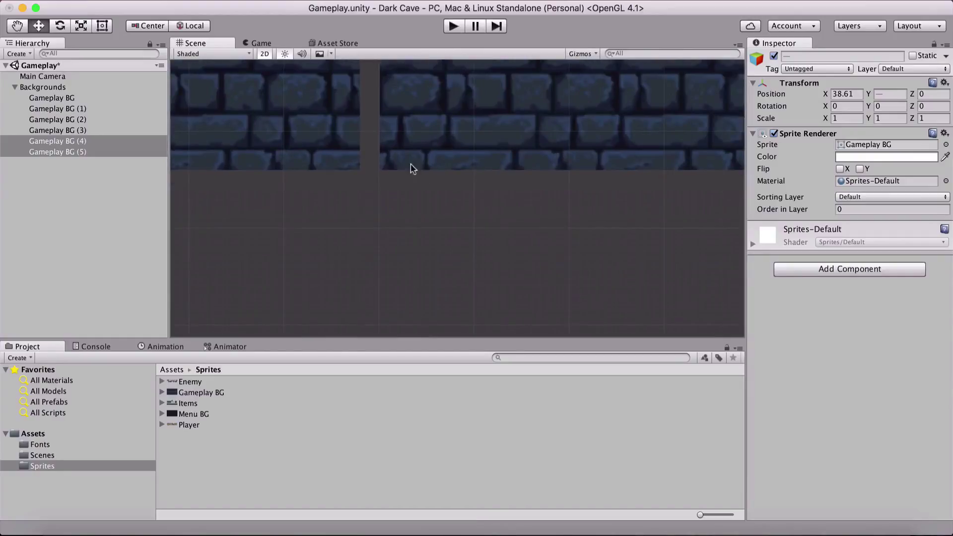
drag(390, 166, 372, 165)
- Duplicate Gameplay BG (4) and (5) together and move the new pair to the right, to about X 57.9
scroll(464, 145, down, 8)
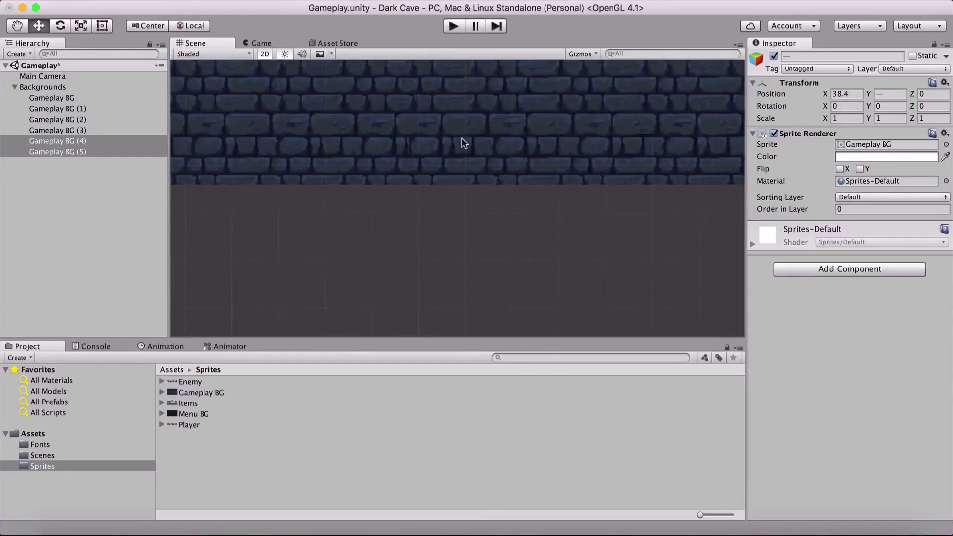
scroll(561, 149, right, 2)
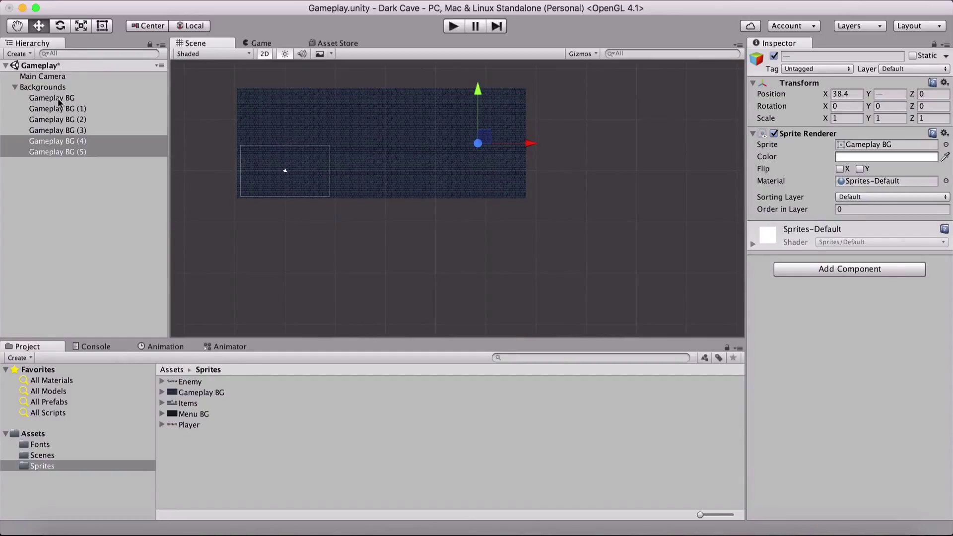
click(65, 142)
key(super+d)
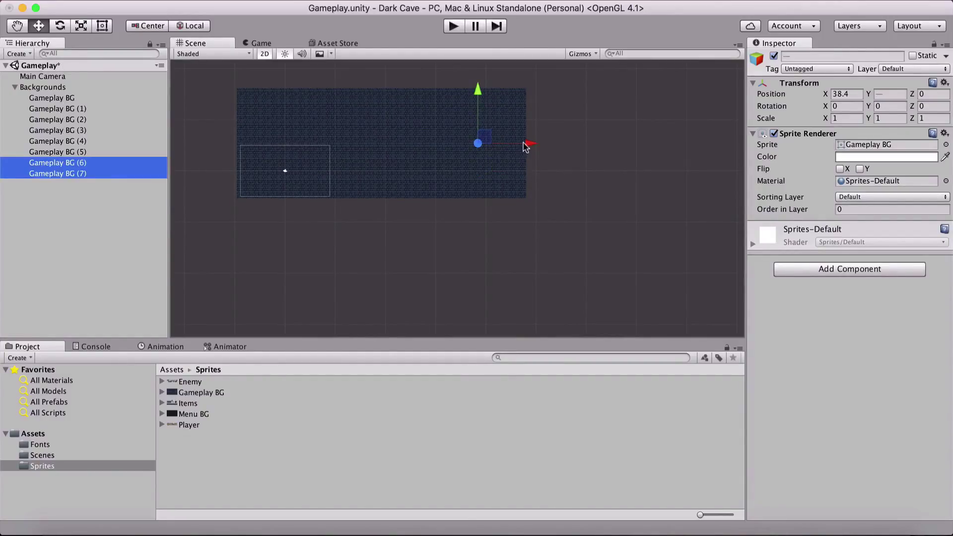
drag(529, 143, 623, 145)
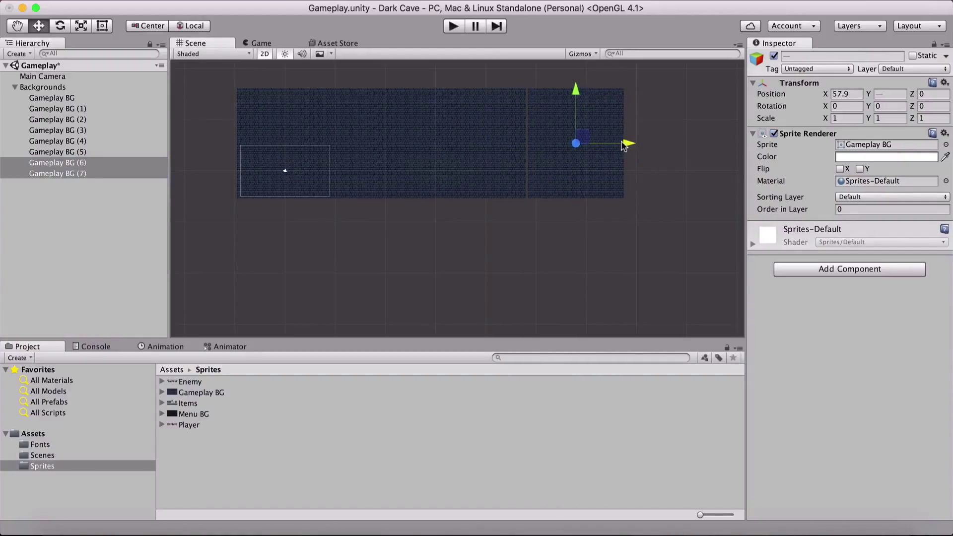
- Vertex-snap the fourth background column against the third column's right edge, placing it at X 57.6
scroll(550, 213, up, 5)
middle_drag(551, 215, 400, 194)
scroll(469, 191, up, 3)
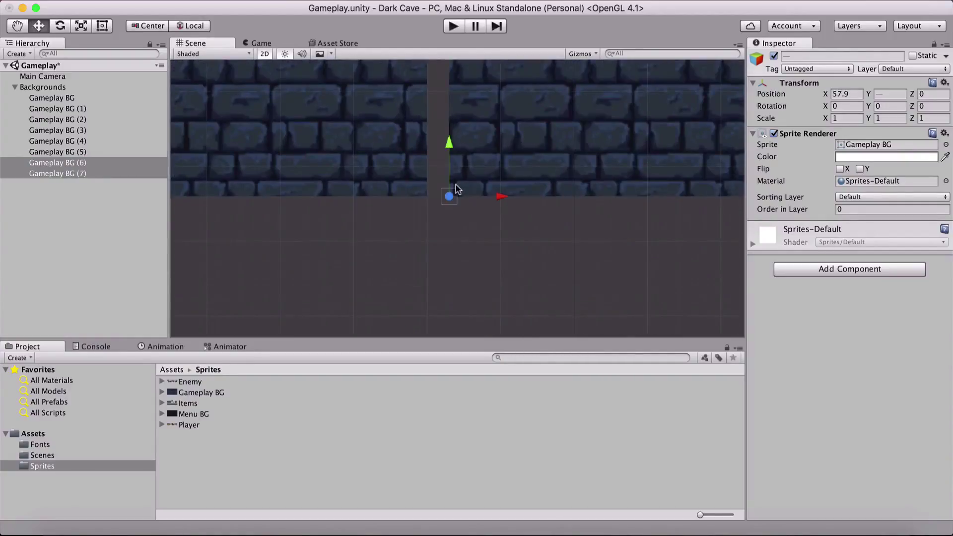
drag(469, 188, 445, 186)
- Duplicate Gameplay BG (6) and (7) together and move the new pair to the right, to about X 76.9
scroll(499, 185, down, 4)
scroll(541, 172, down, 5)
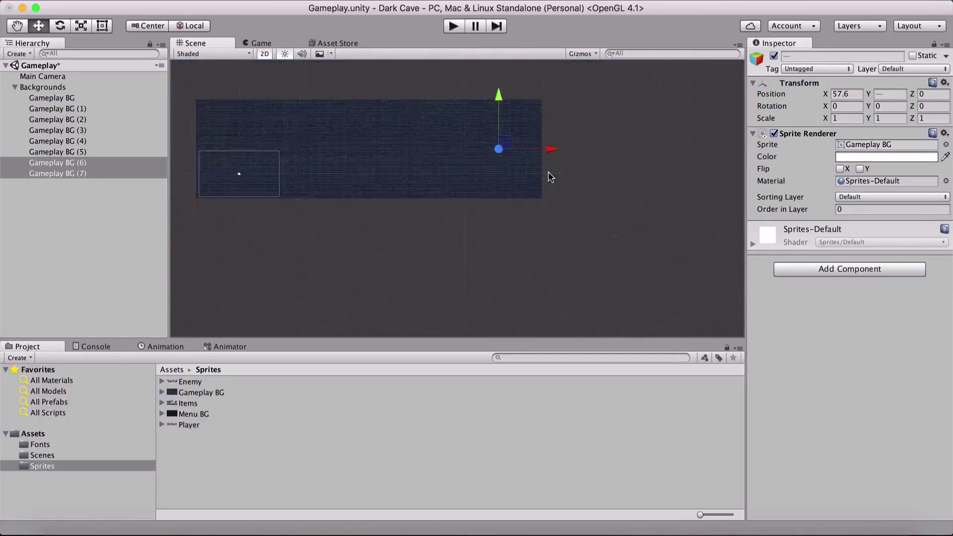
scroll(536, 188, up, 1)
middle_drag(509, 207, 539, 194)
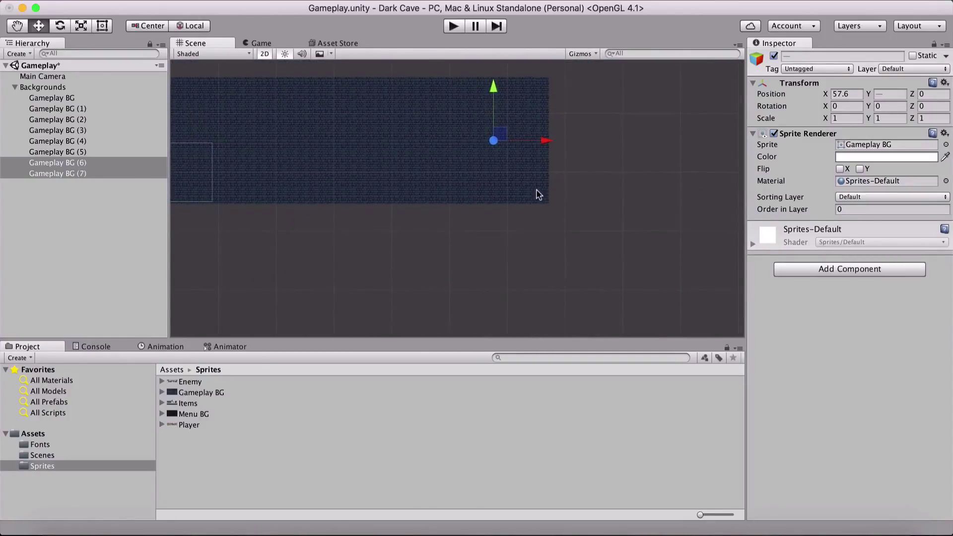
click(48, 173)
shift+click(50, 165)
key(super+d)
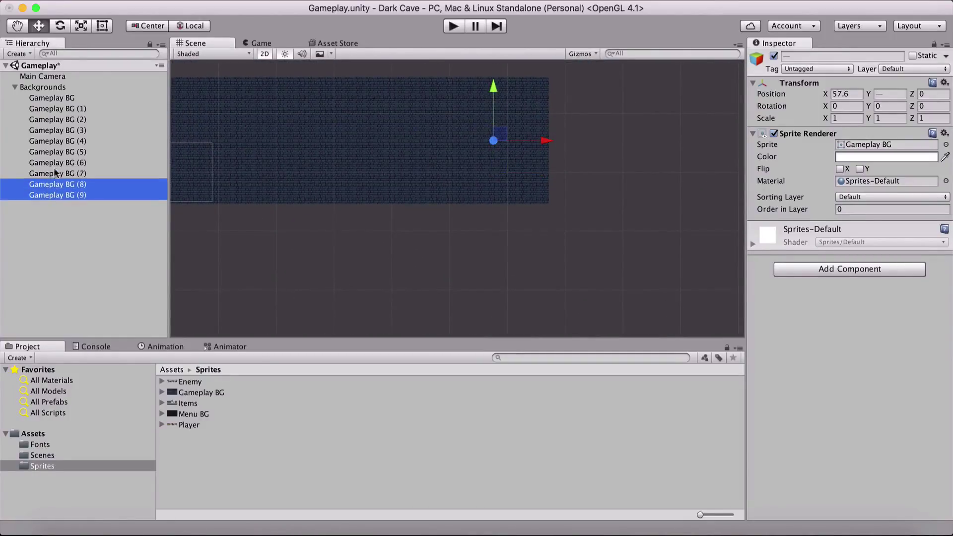
drag(545, 141, 655, 140)
- Vertex-snap the fifth background column against the fourth column's right edge, placing it at X 76.8
scroll(604, 206, up, 6)
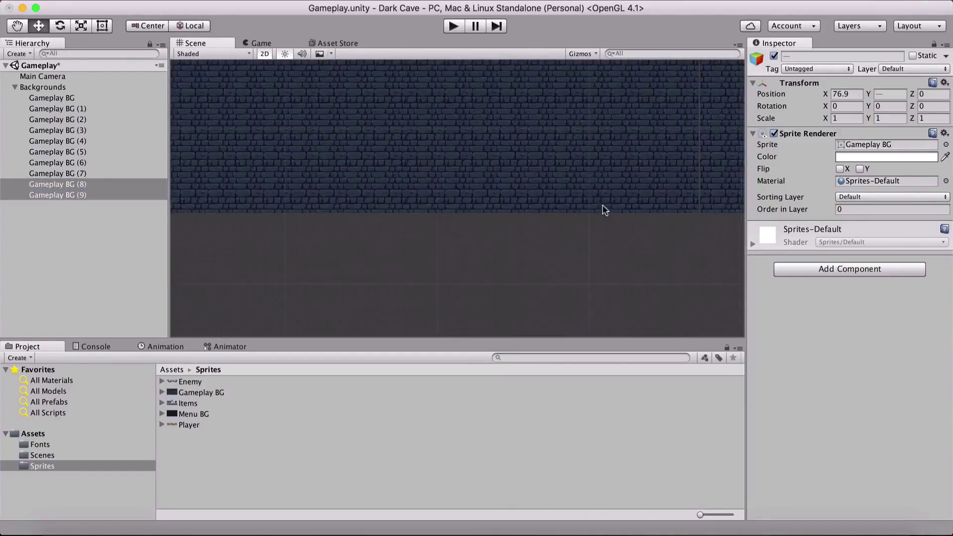
middle_drag(502, 167, 498, 200)
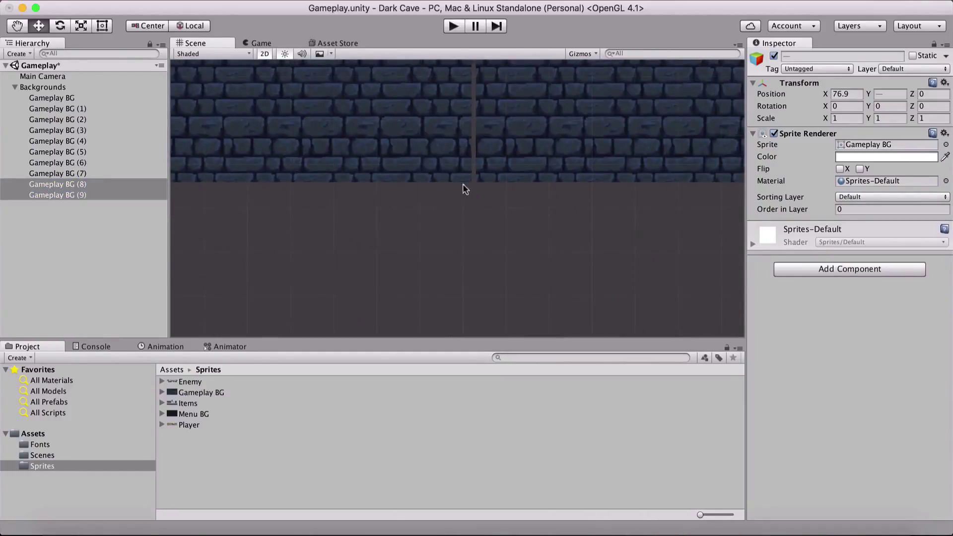
scroll(497, 196, down, 6)
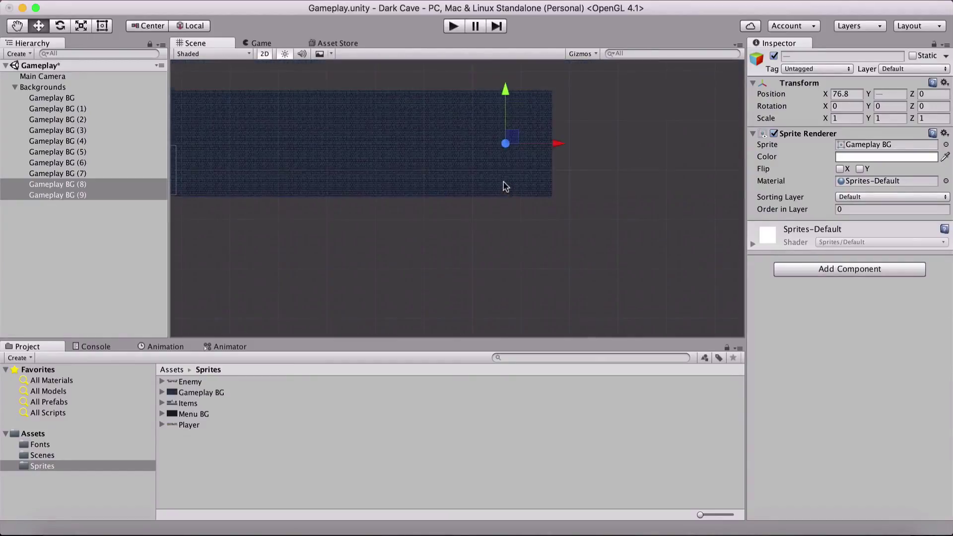
- Duplicate Gameplay BG (8) and (9) together and move the new pair to the right, to about X 96.2
click(80, 195)
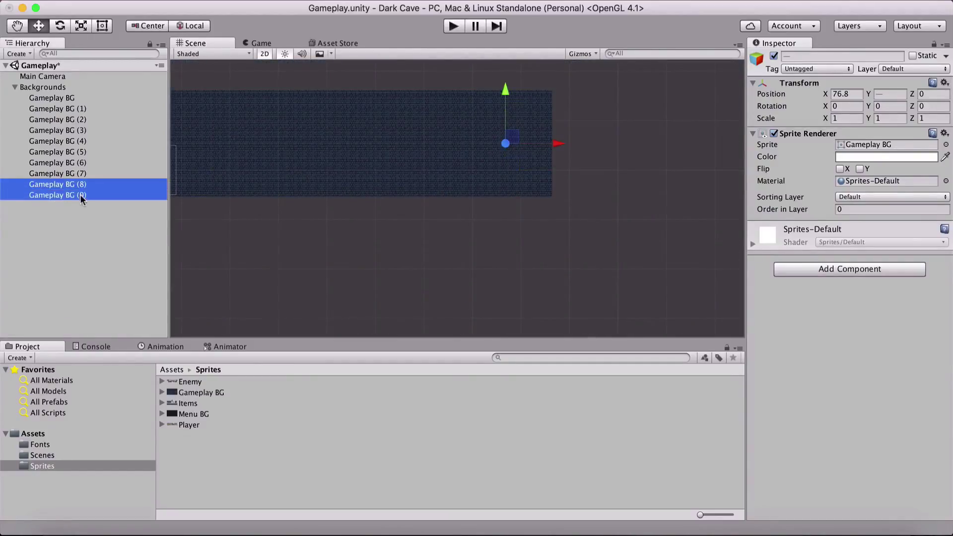
key(super+d)
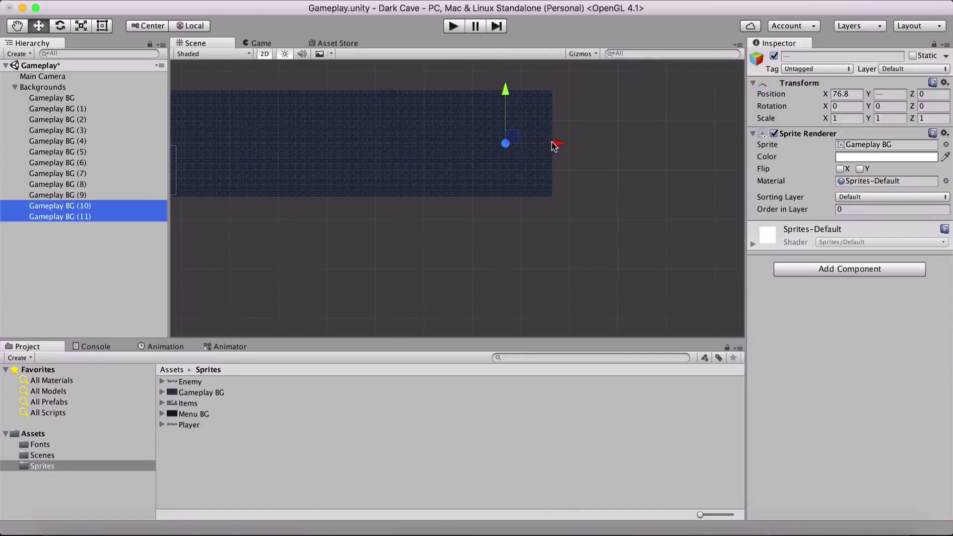
drag(554, 147, 651, 145)
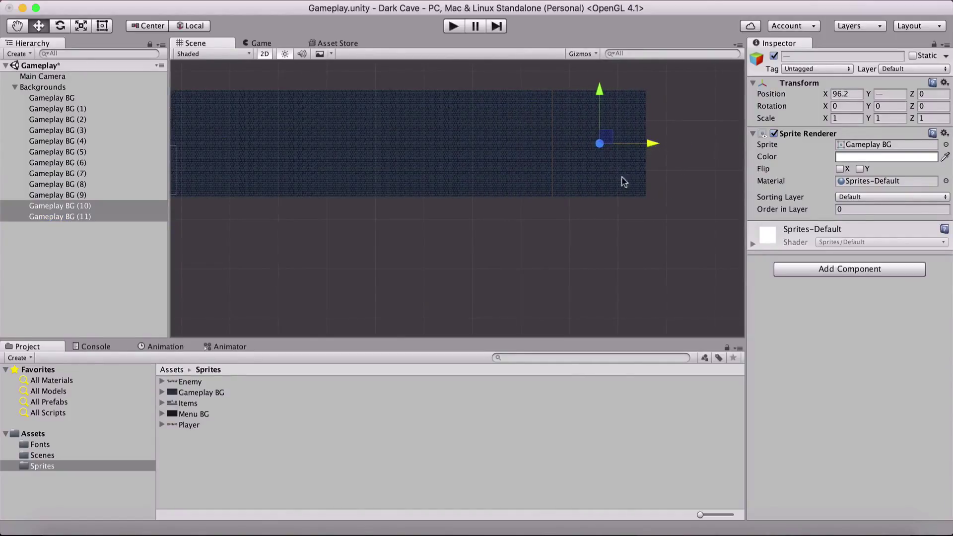
- Vertex-snap the sixth background column against the fifth column's right edge, placing it at X 96
scroll(620, 181, up, 5)
scroll(392, 174, down, 3)
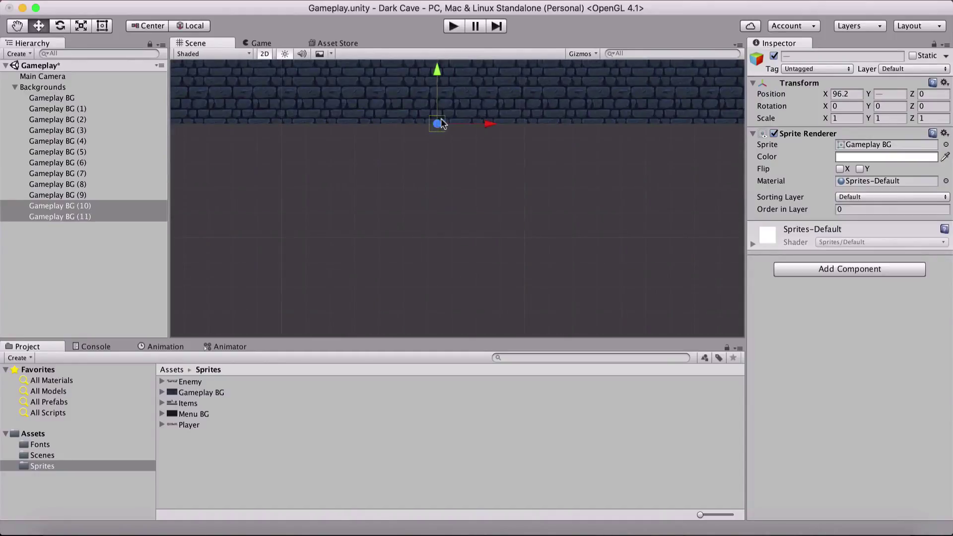
click(447, 153)
scroll(422, 160, up, 3)
scroll(397, 169, down, 4)
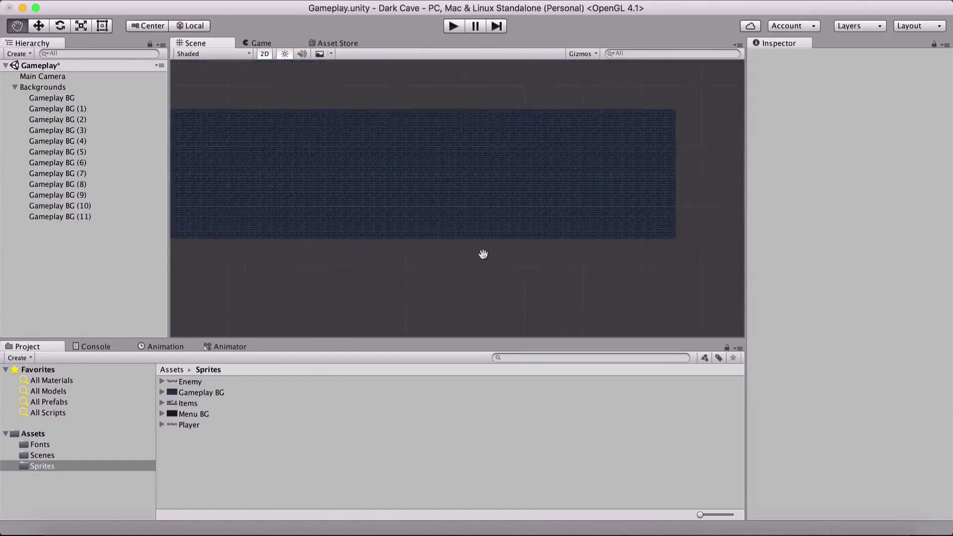
scroll(545, 243, up, 1)
scroll(504, 240, down, 2)
scroll(503, 241, up, 3)
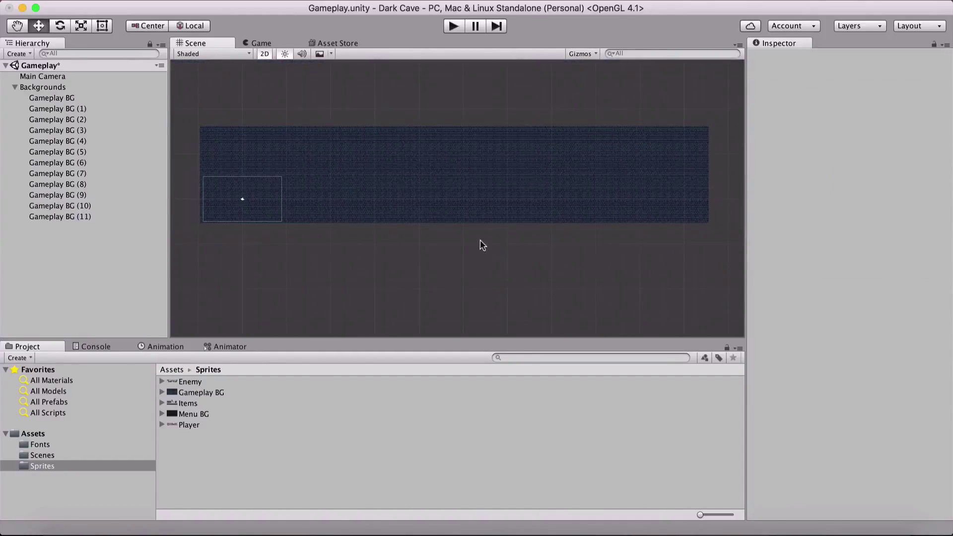
middle_drag(472, 237, 475, 210)
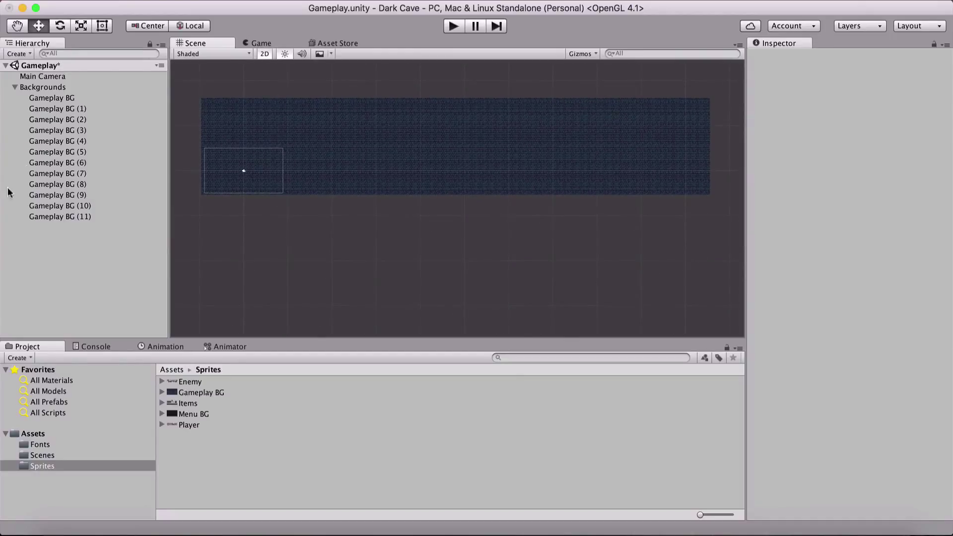
- Check the position of every background tile from Gameplay BG to Gameplay BG (11), and collapse the Backgrounds group
click(61, 98)
key(Down)
key(Down)
key(Down)
key(Down)
key(Down)
key(Down)
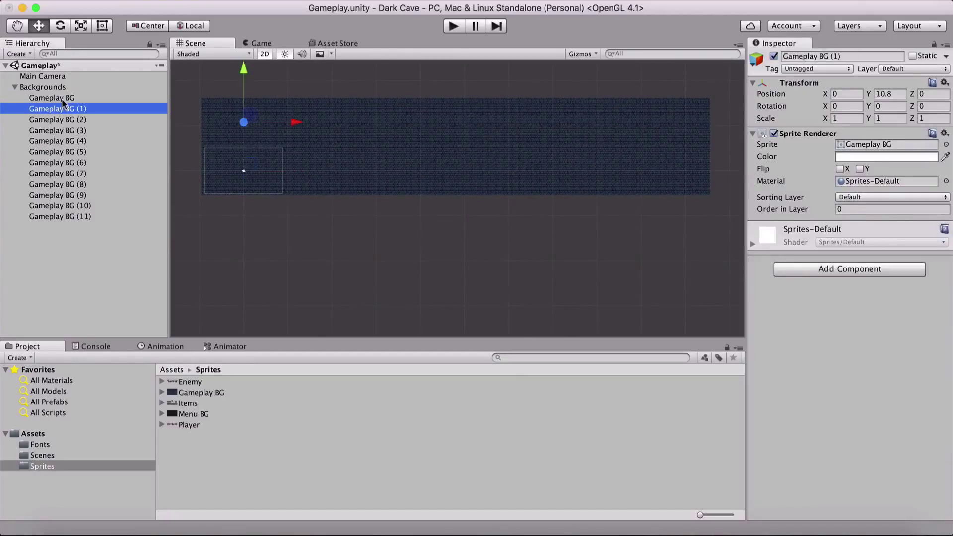
key(Down)
key(Down)
key(Down)
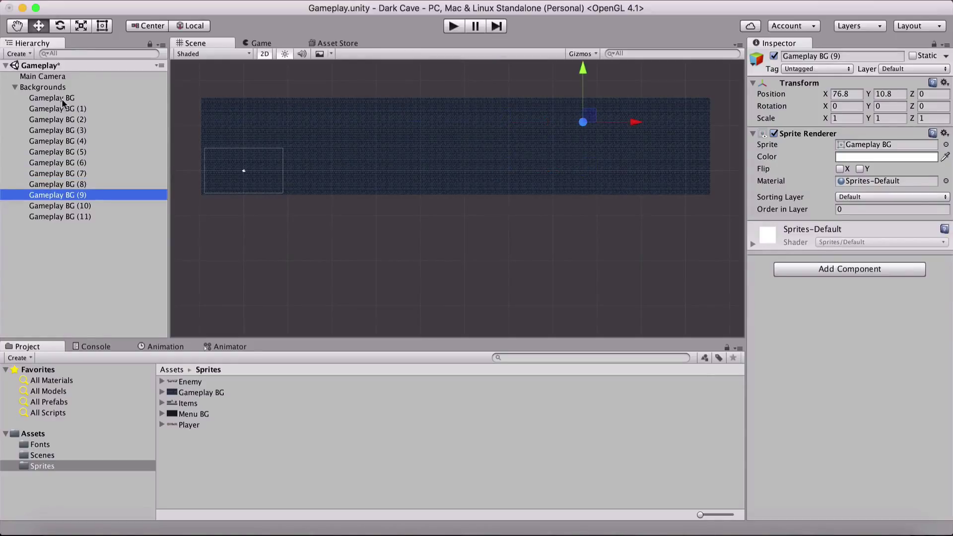
key(Down)
key(Down)
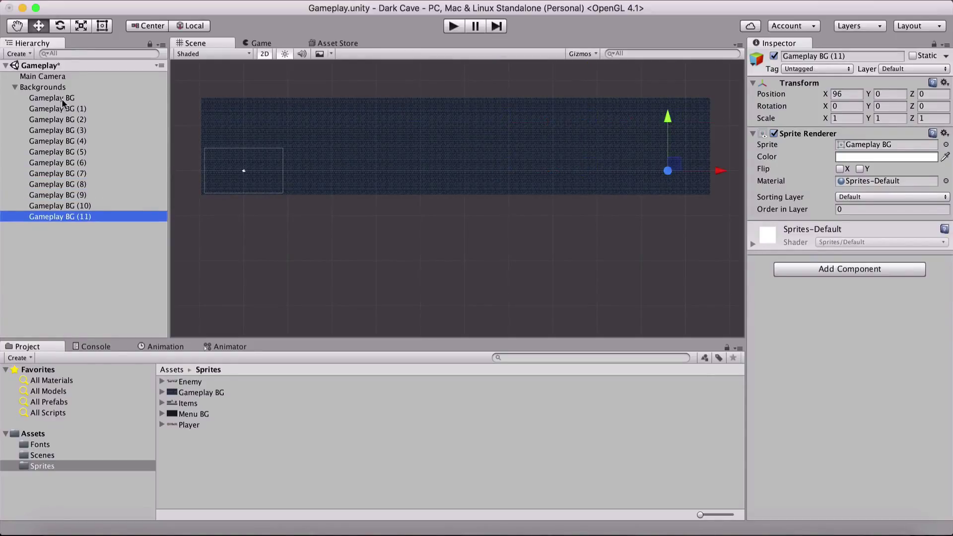
click(66, 98)
click(71, 109)
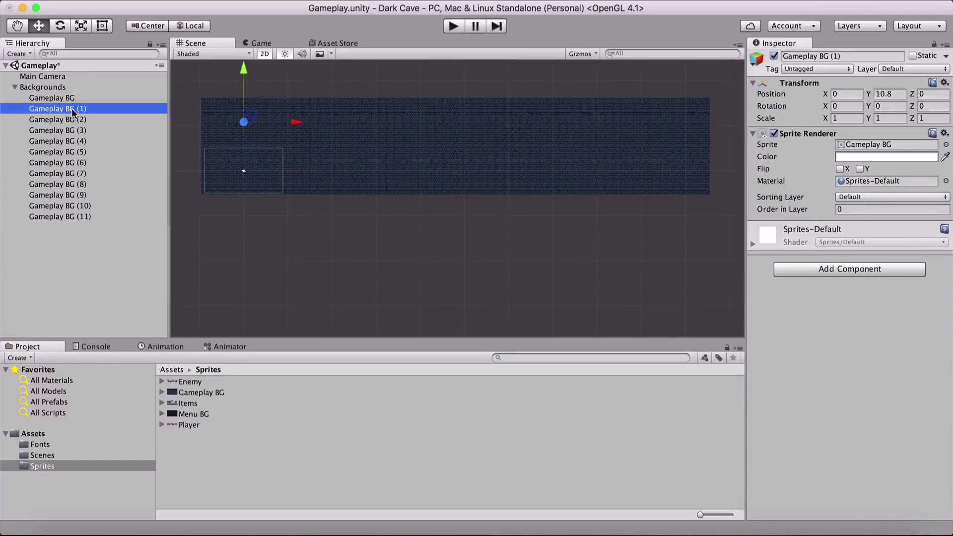
click(44, 100)
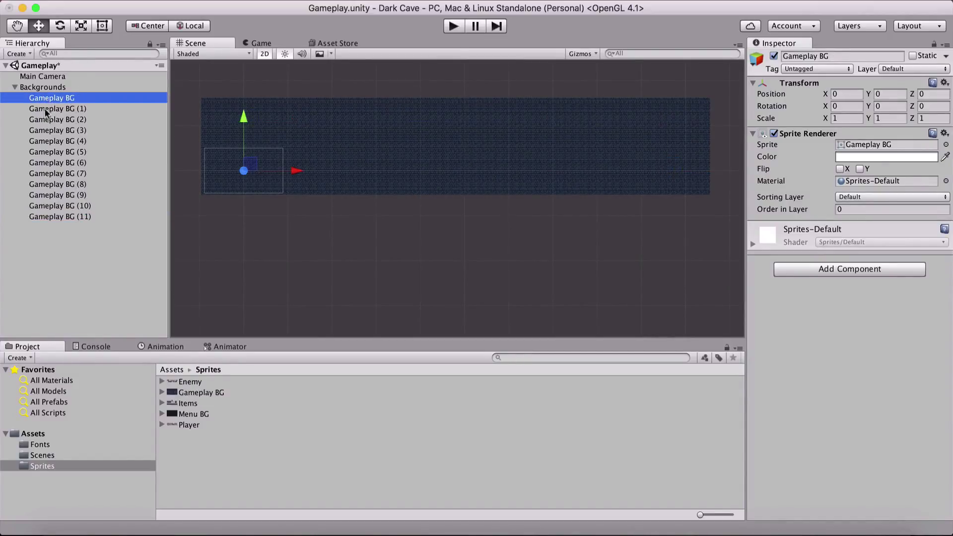
click(15, 87)
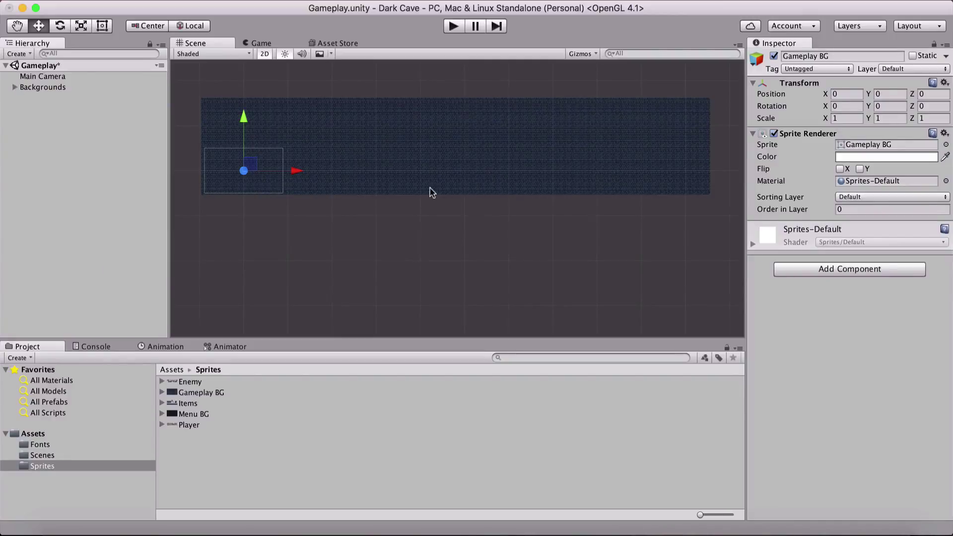
- Open Items.png in the external image viewer, examine the individual elements on the sheet, and close the image
click(186, 404)
double_click(199, 404)
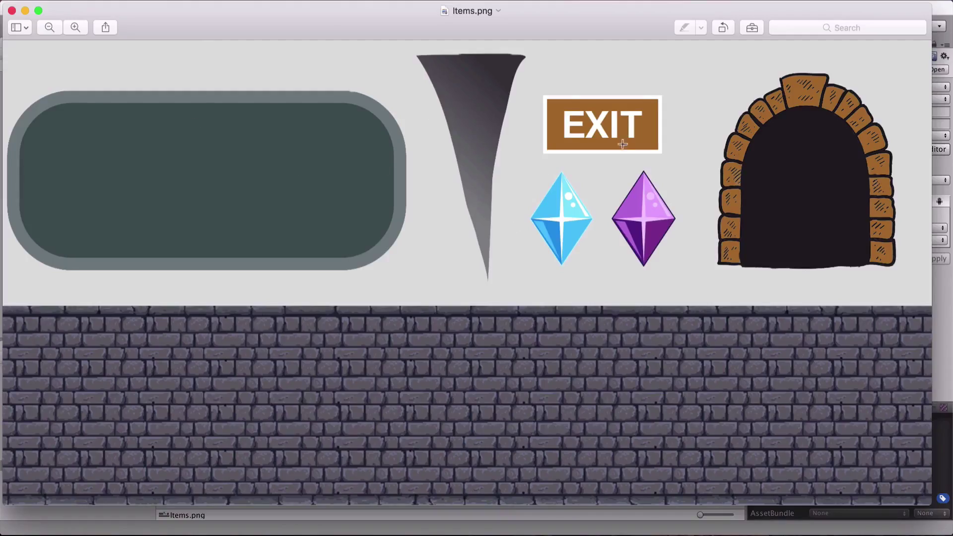
drag(553, 89, 659, 160)
drag(541, 167, 747, 251)
drag(59, 110, 270, 256)
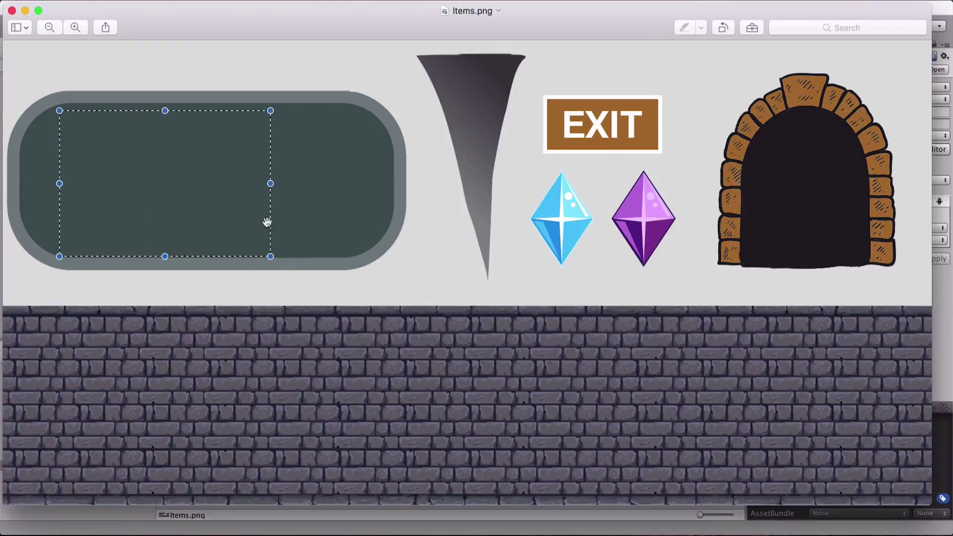
drag(253, 310, 447, 441)
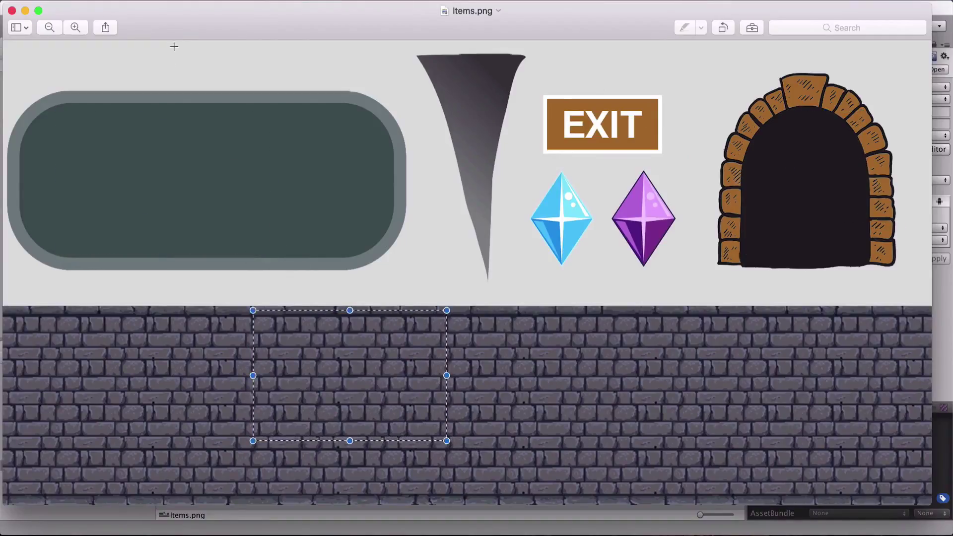
click(12, 10)
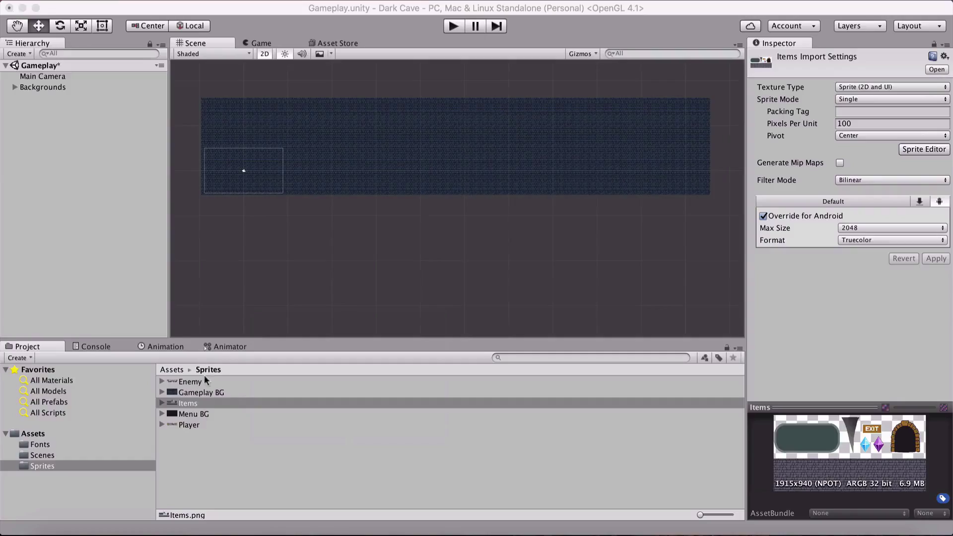
- Add the whole unsliced Items sprite to the scene at the origin and preview it in the Game view
drag(186, 408, 85, 219)
scroll(315, 230, up, 3)
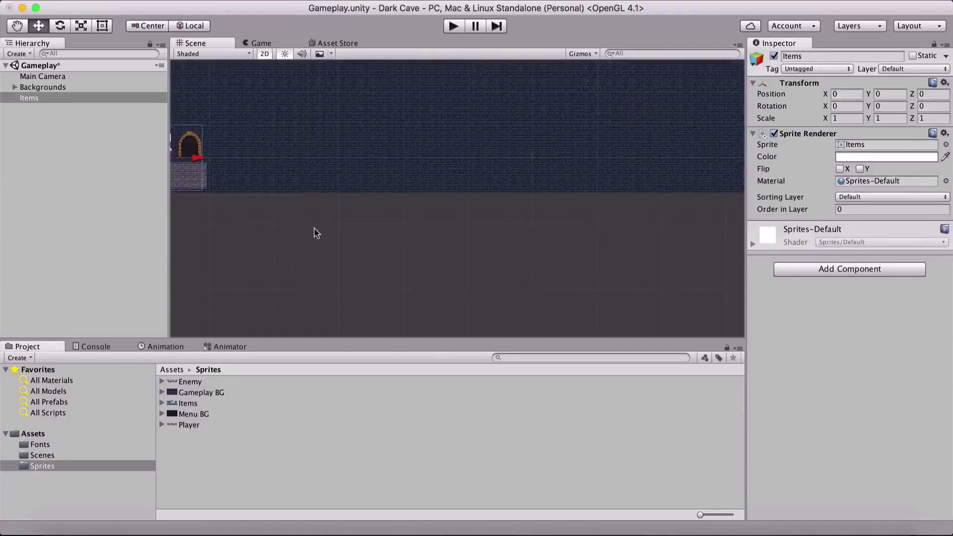
middle_drag(315, 230, 288, 215)
scroll(737, 224, up, 3)
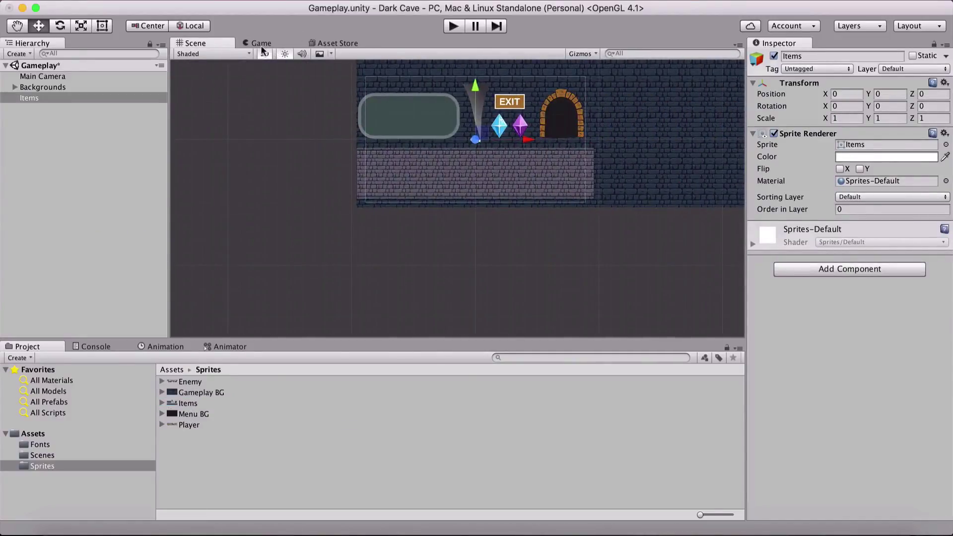
click(262, 44)
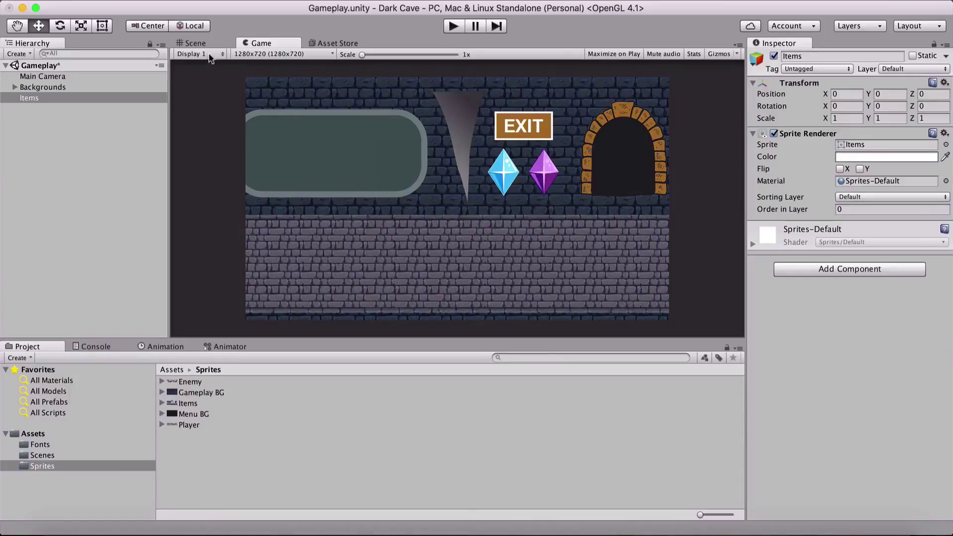
- Return to the Scene view and delete the Items object from the hierarchy
click(197, 43)
click(77, 101)
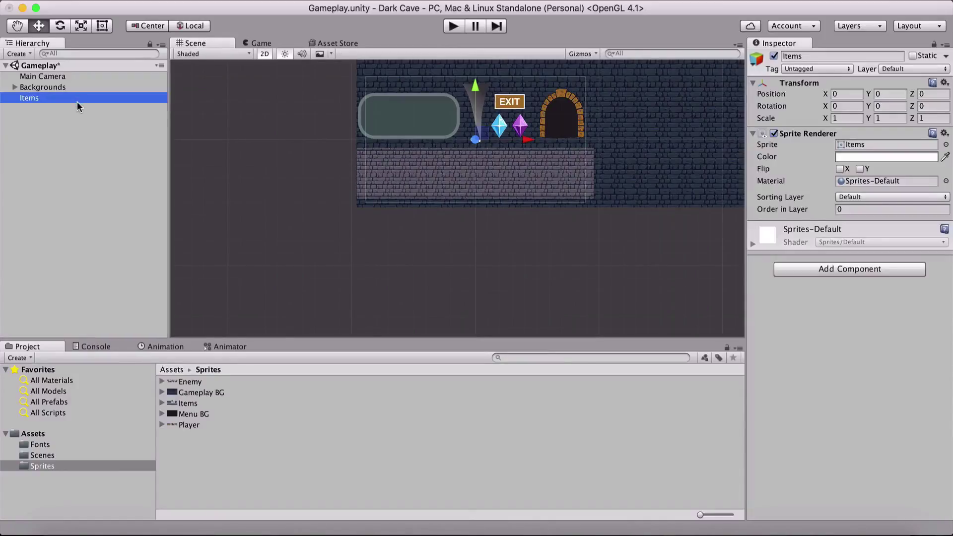
key(Delete)
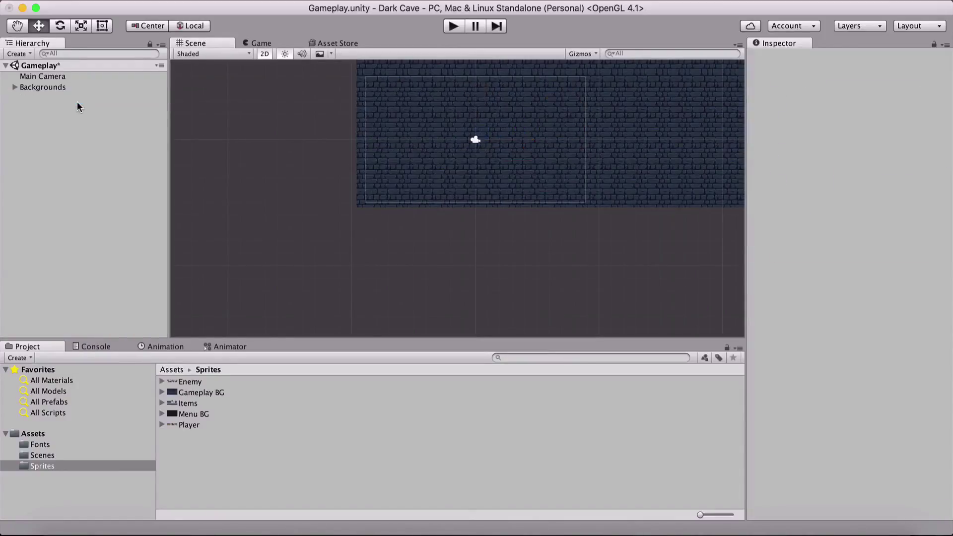
- Change the Items texture's Sprite Mode to Multiple and apply the import settings
click(181, 403)
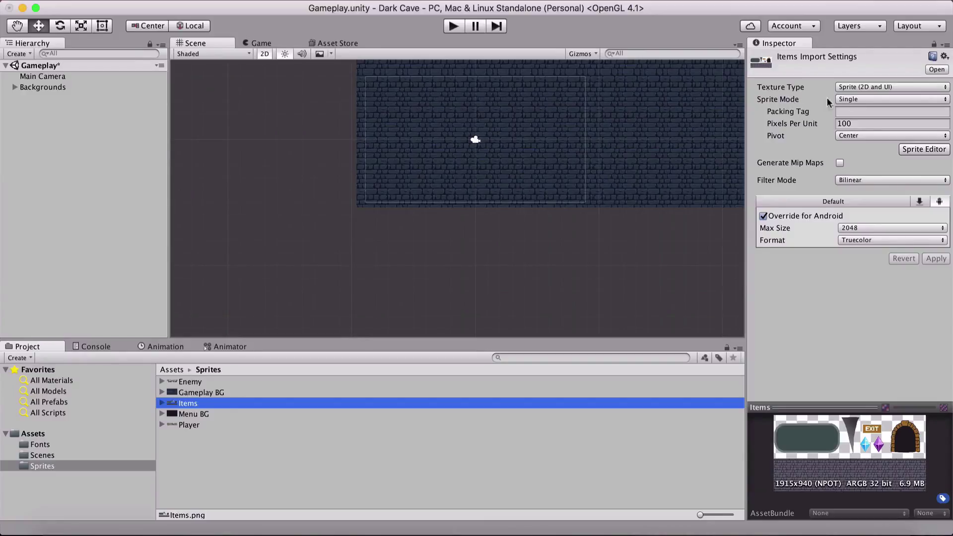
click(846, 99)
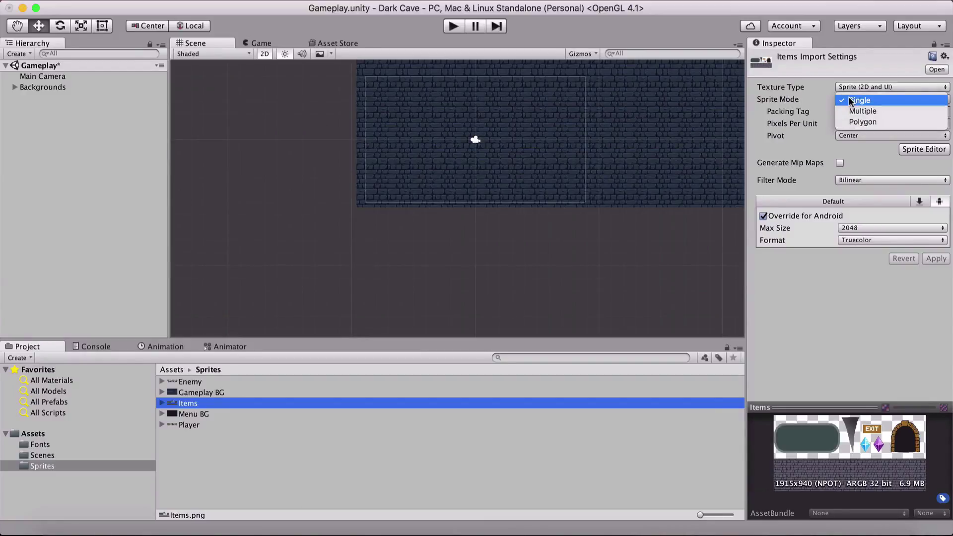
click(863, 112)
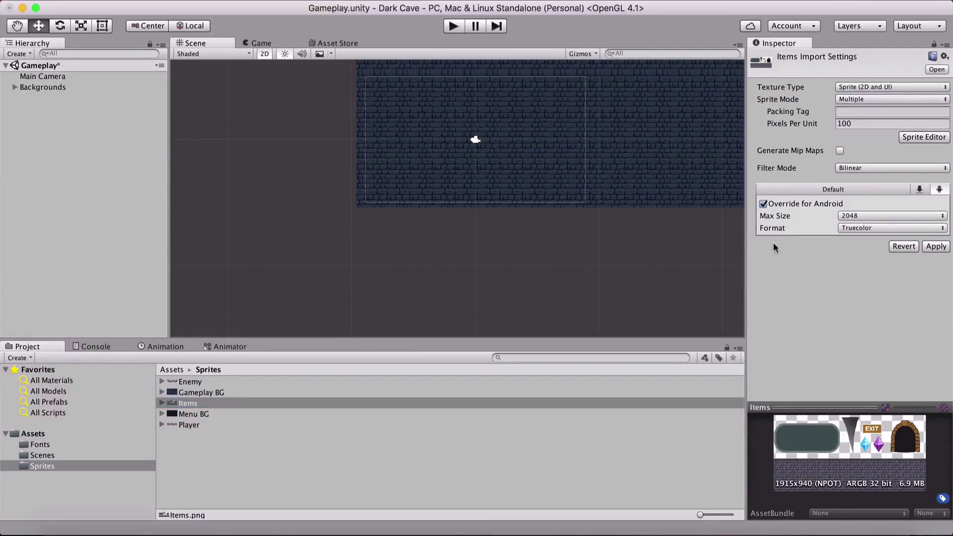
click(930, 248)
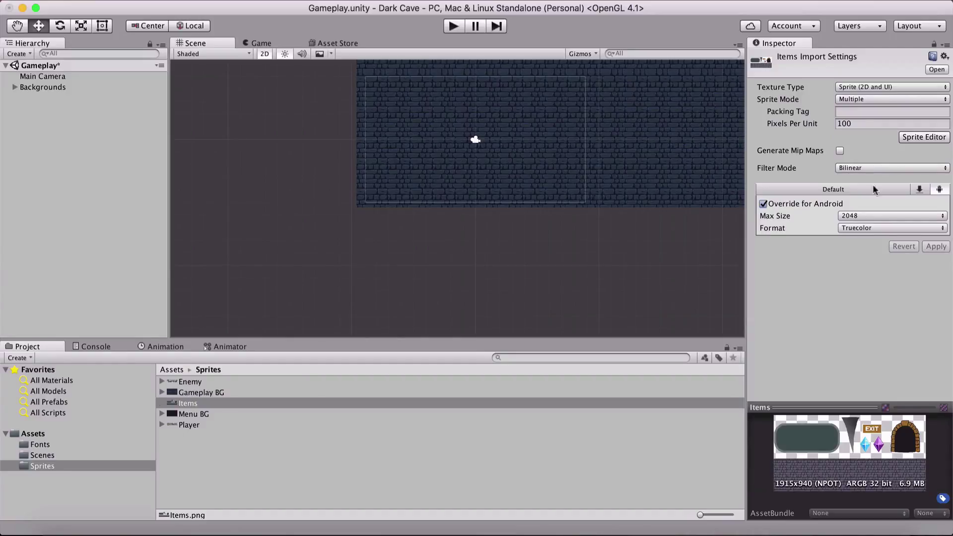
- Slice the Items sheet in the Sprite Editor using type Automatic, pivot Center and method Delete Existing
click(911, 137)
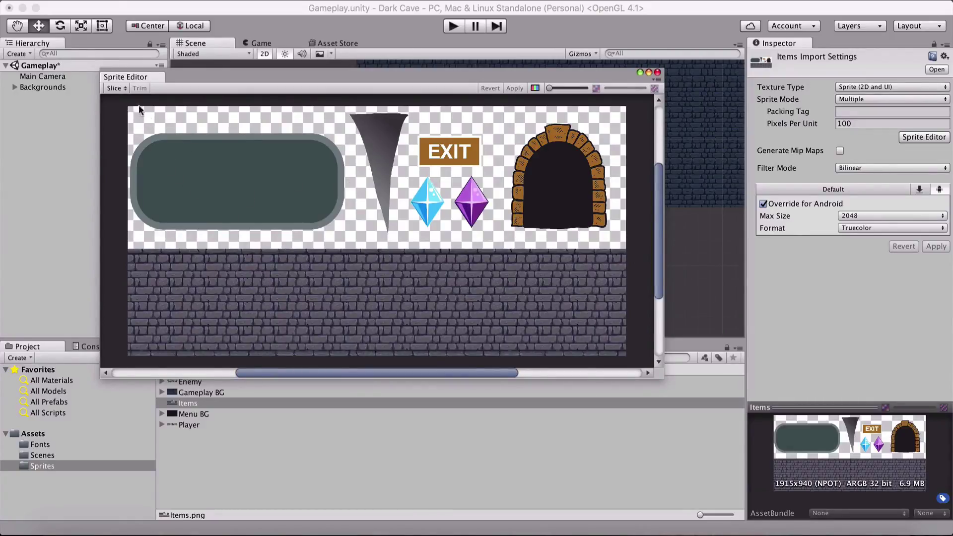
click(119, 89)
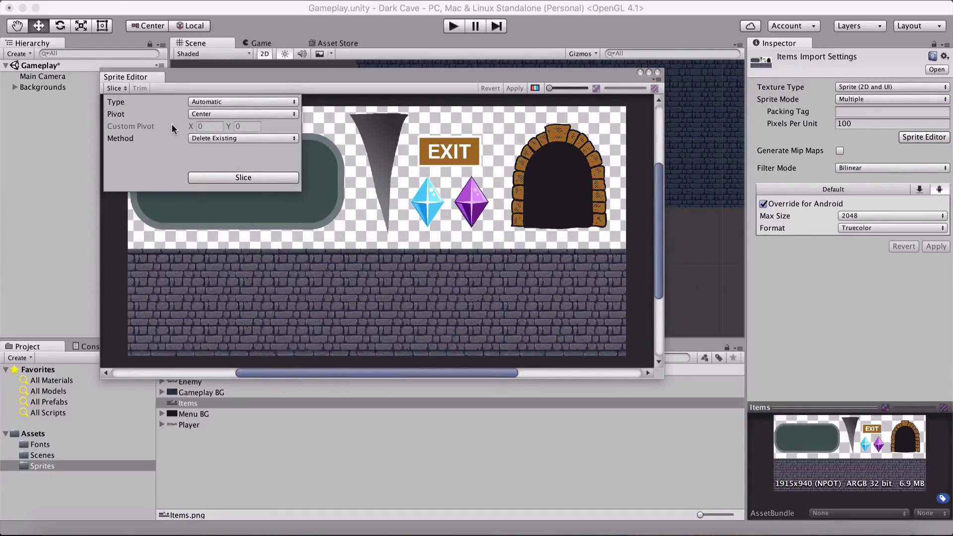
click(213, 178)
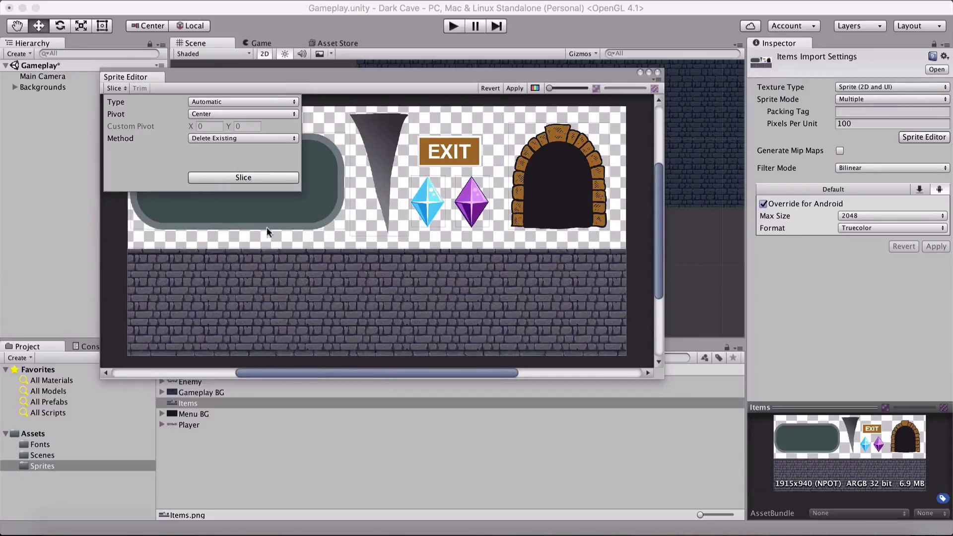
- Name the brick strip slice Ground and the rounded green panel slice Button
click(305, 268)
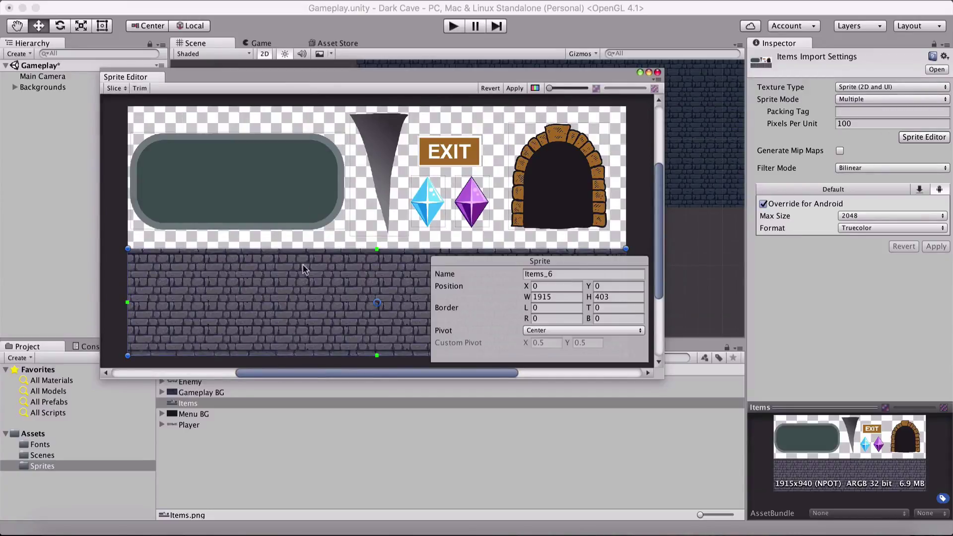
click(568, 276)
text(G)
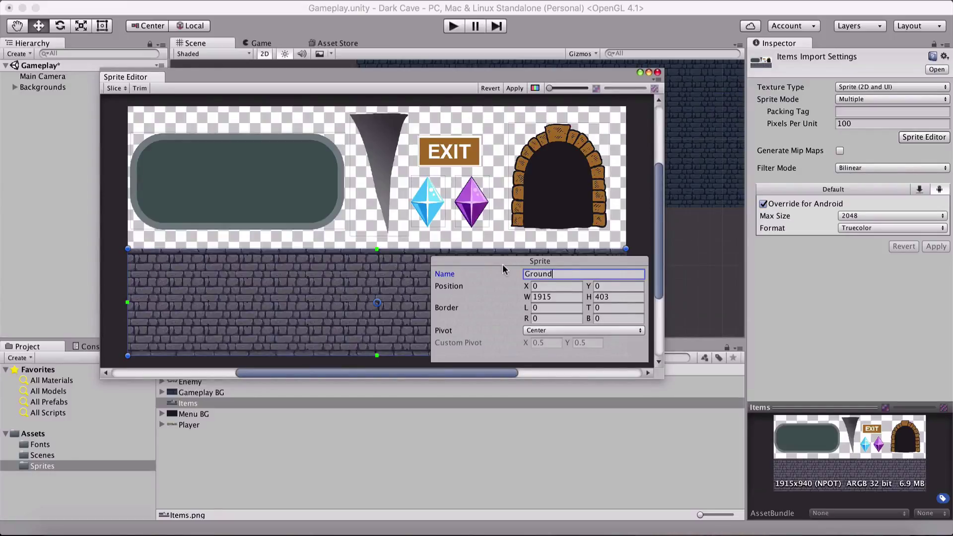
text(round)
click(242, 137)
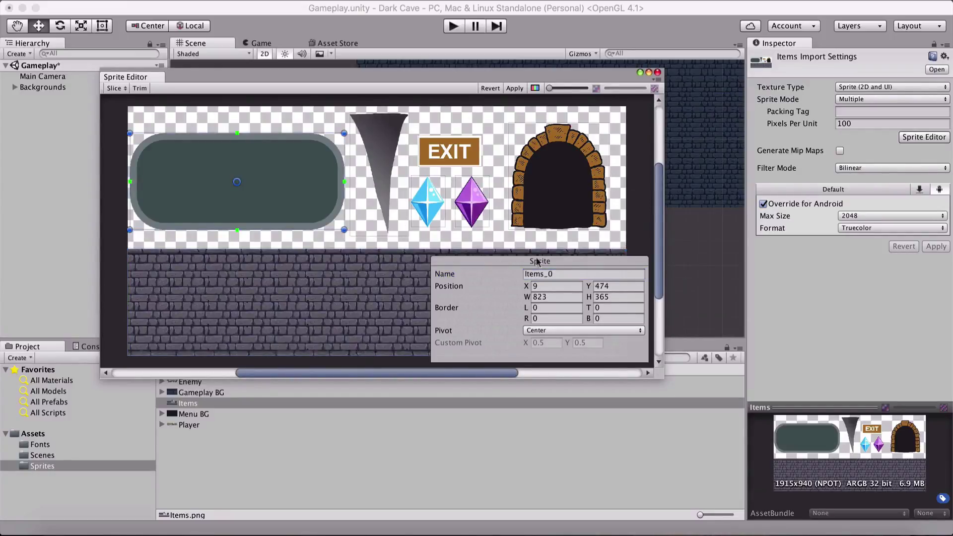
click(578, 273)
text(Button)
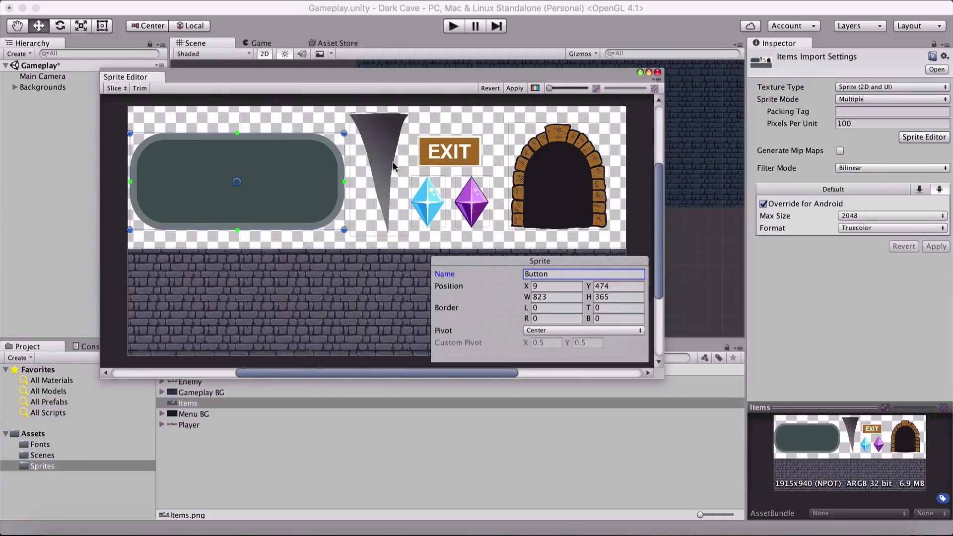
- Name the pointed grey slice Spike and the brown sign slice Exit
click(394, 167)
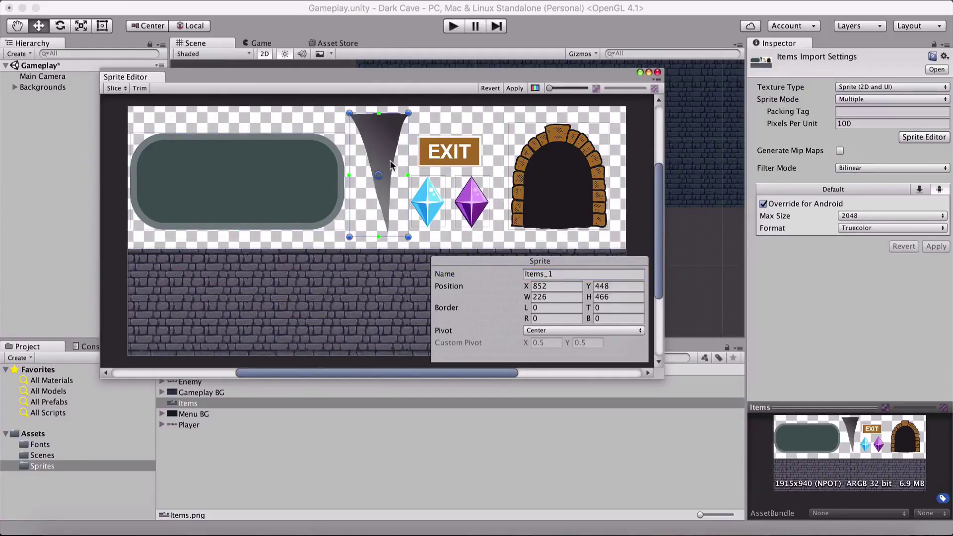
click(533, 274)
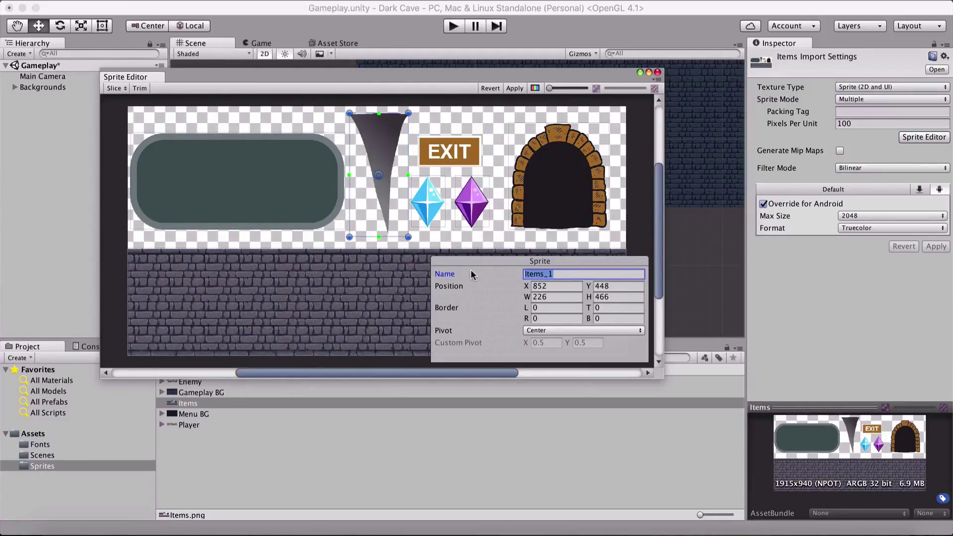
text(Spike)
click(461, 159)
click(535, 278)
text(Exit)
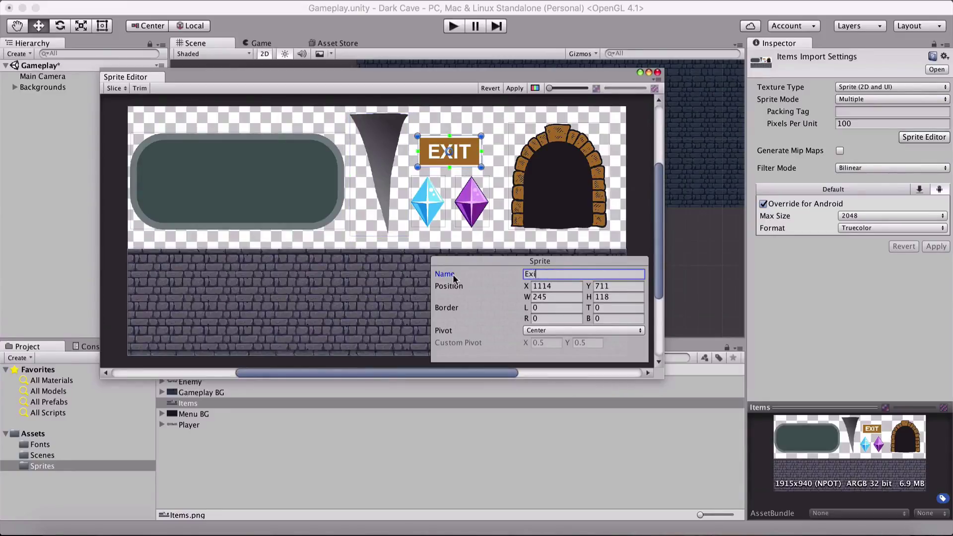
- Name the blue gem slice Diamond 1 and the purple gem slice Diamond 2
click(423, 224)
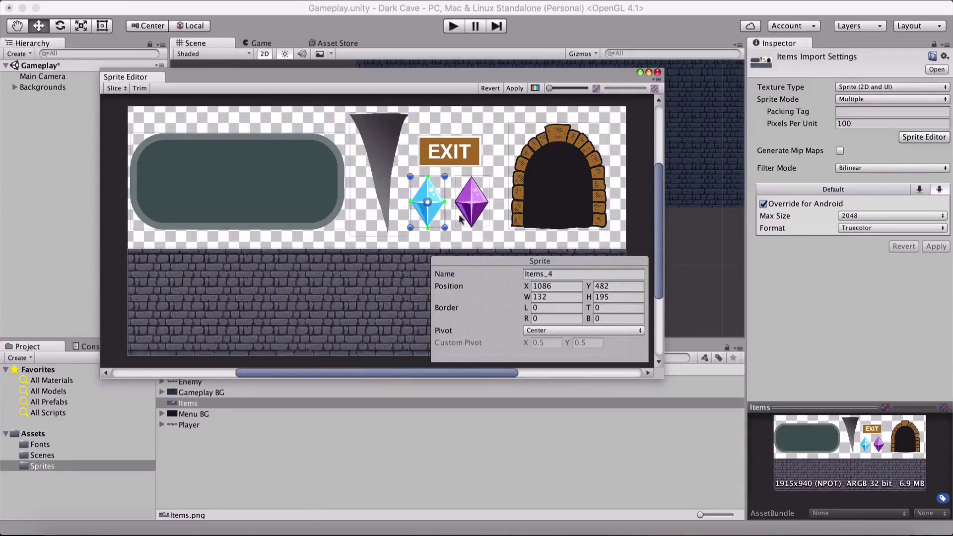
click(560, 274)
text(Di)
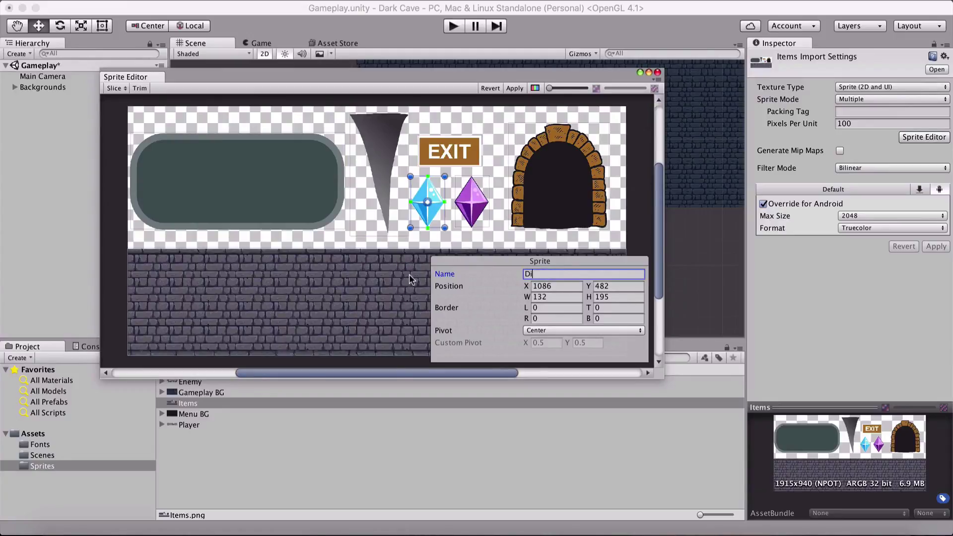
text(amond 1)
click(467, 191)
click(551, 274)
text(Diamond )
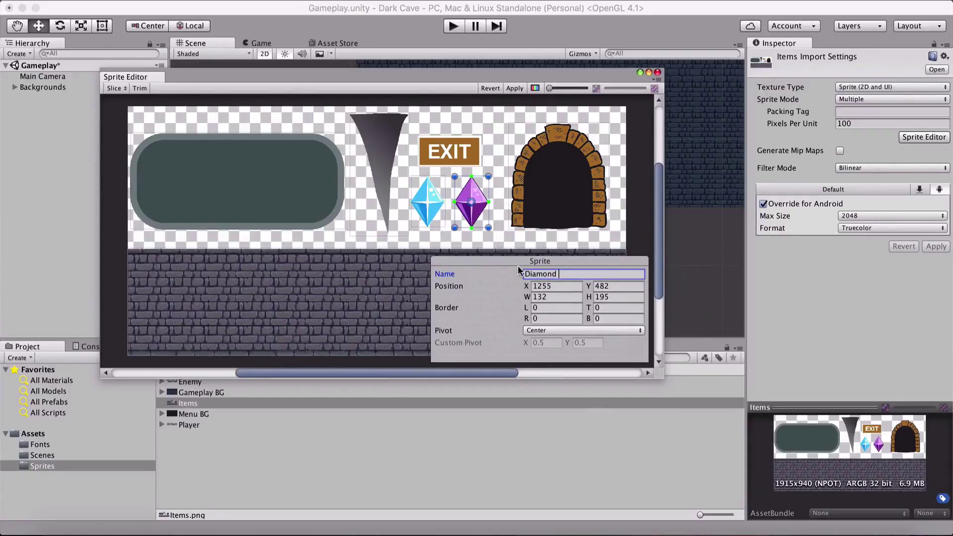
text(2)
- Name the brick archway slice Door
click(580, 186)
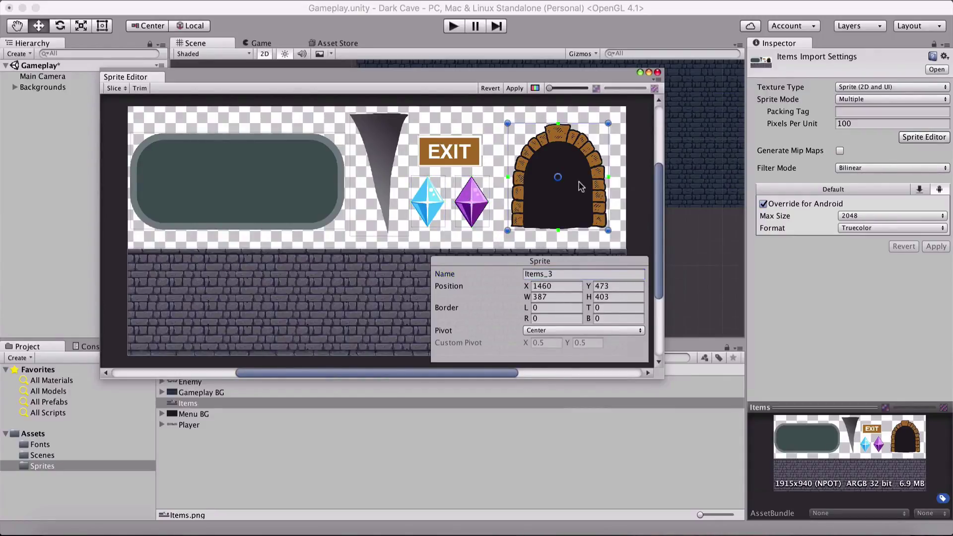
click(524, 274)
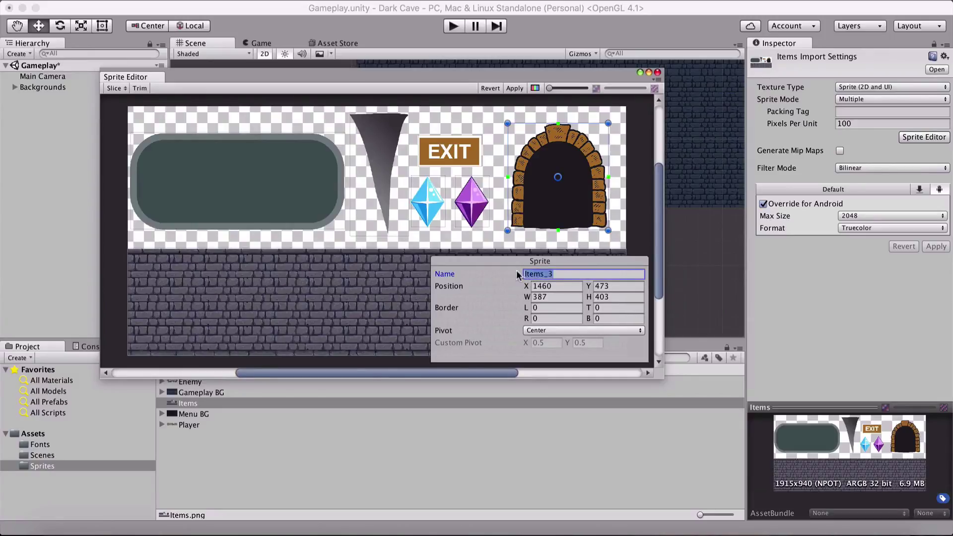
text(Door)
- Lower the top edge of the Ground slice to a height of 402 and check it along the bricks
scroll(347, 281, up, 10)
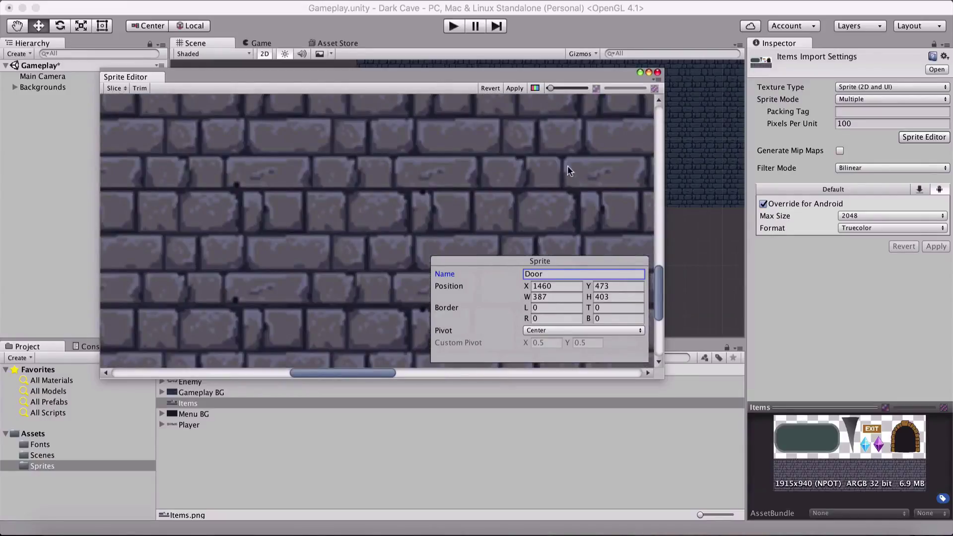
drag(663, 280, 657, 235)
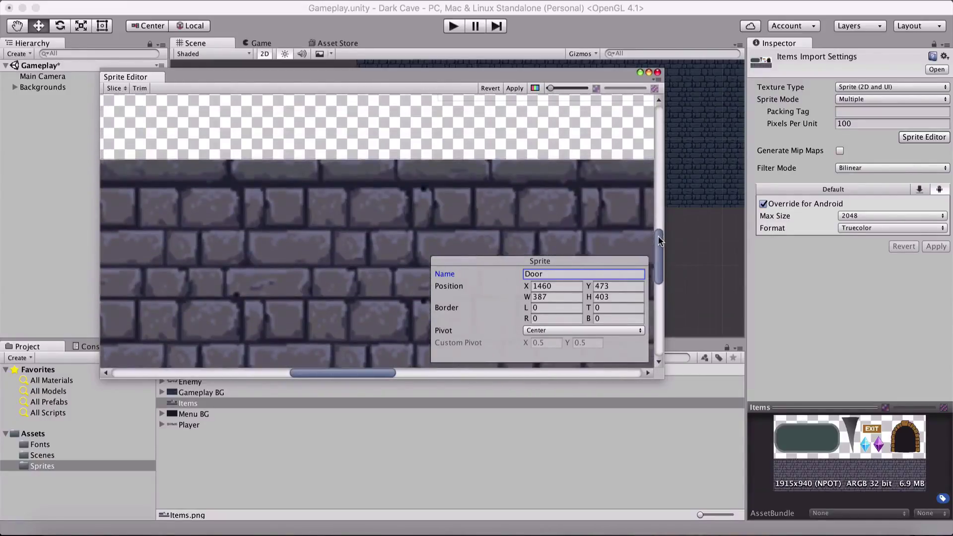
drag(368, 370, 615, 374)
scroll(388, 223, down, 2)
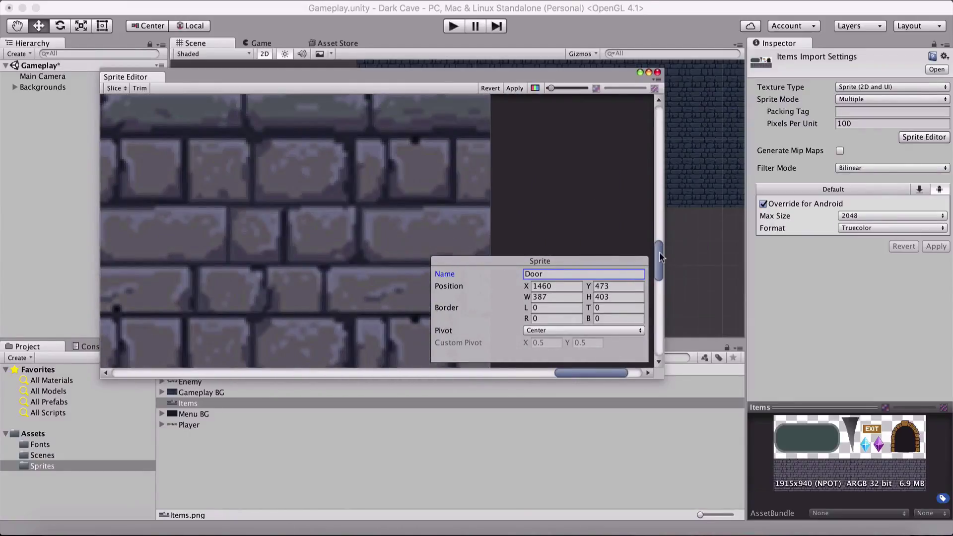
drag(659, 256, 659, 240)
click(329, 207)
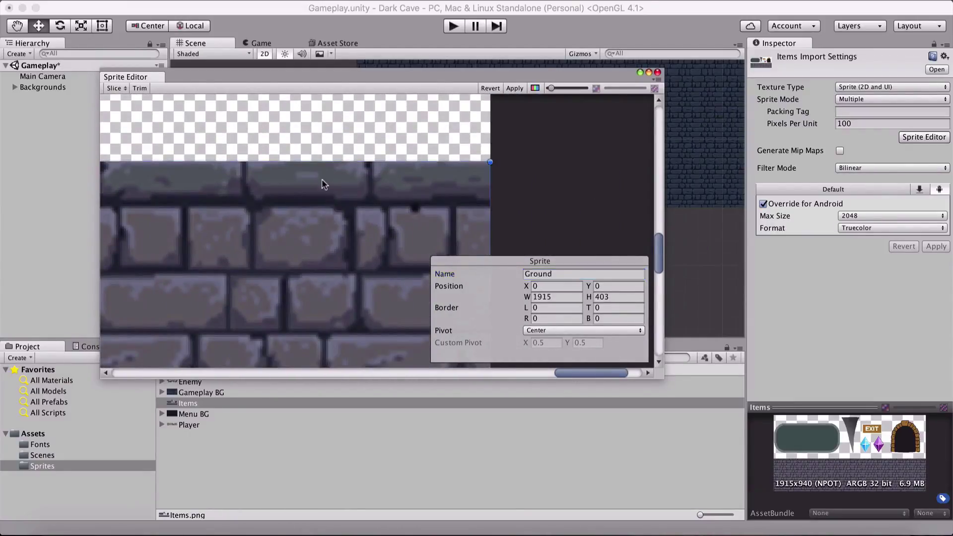
drag(319, 162, 320, 163)
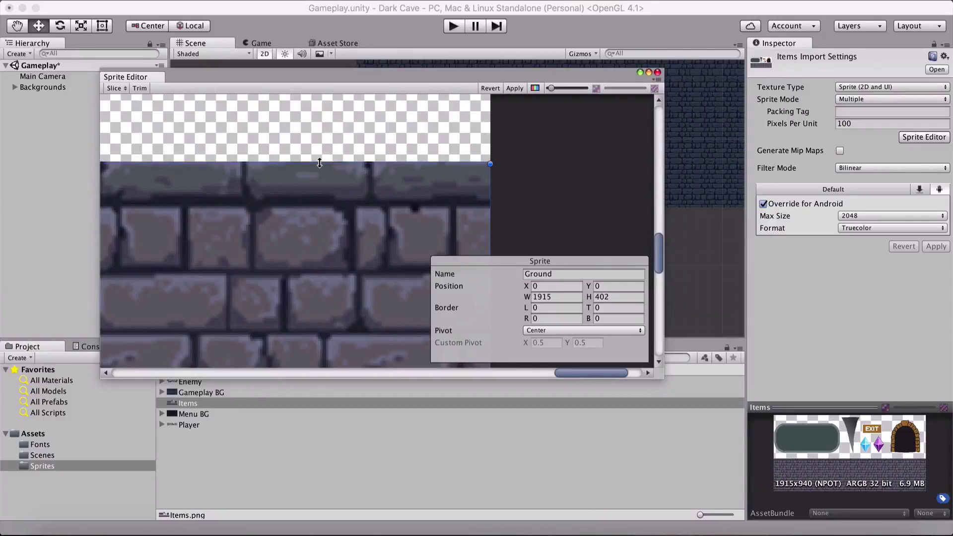
scroll(200, 221, down, 4)
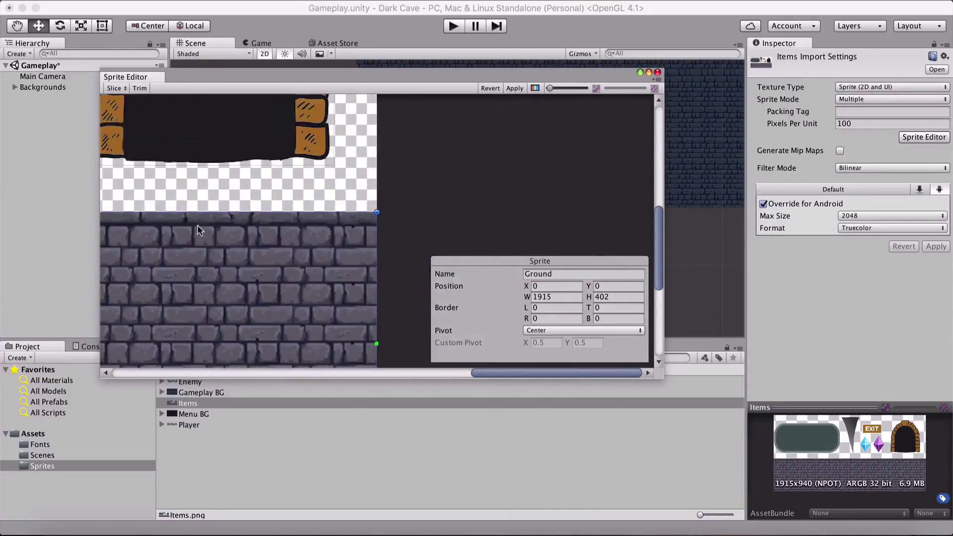
scroll(201, 221, up, 3)
mouse_move(282, 161)
mouse_down()
mouse_move(286, 221)
mouse_move(293, 161)
mouse_up()
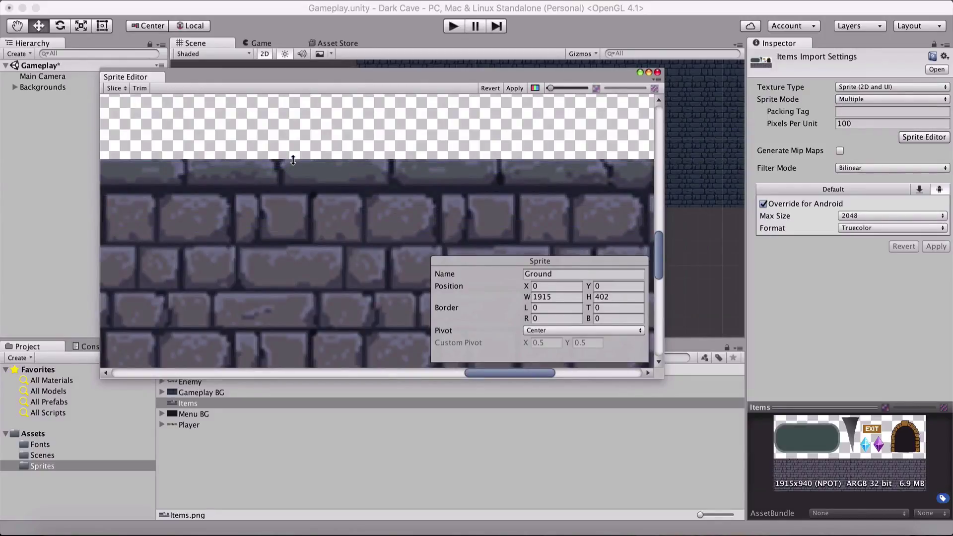
scroll(242, 195, down, 5)
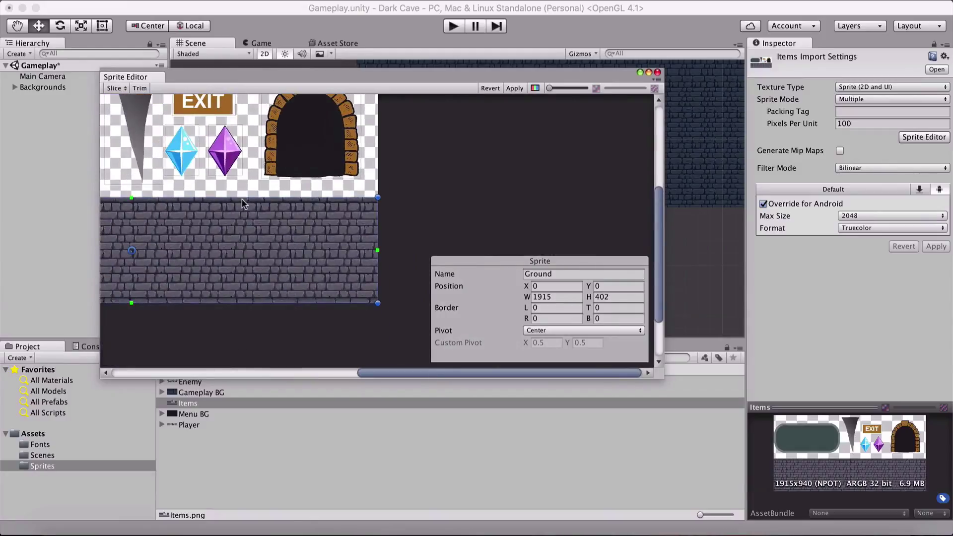
scroll(425, 199, up, 4)
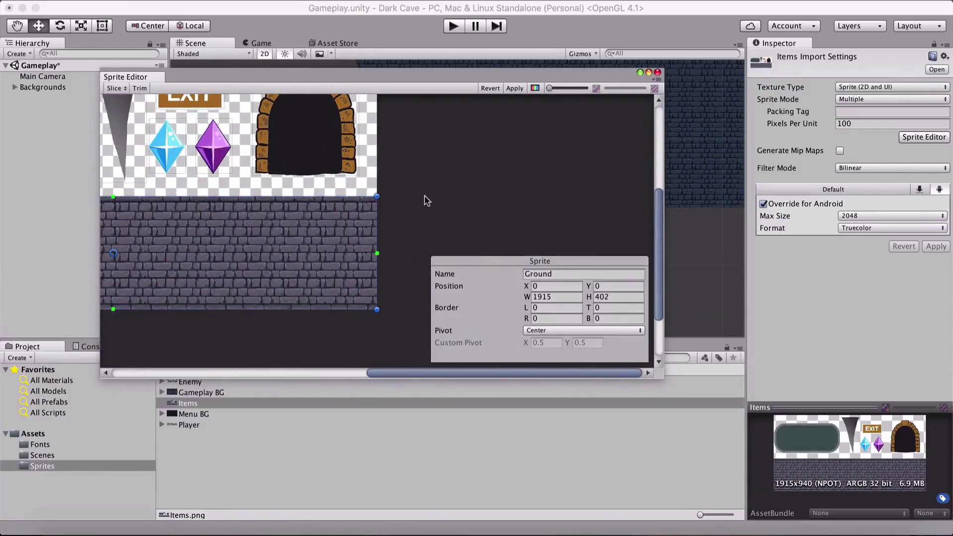
scroll(414, 200, down, 5)
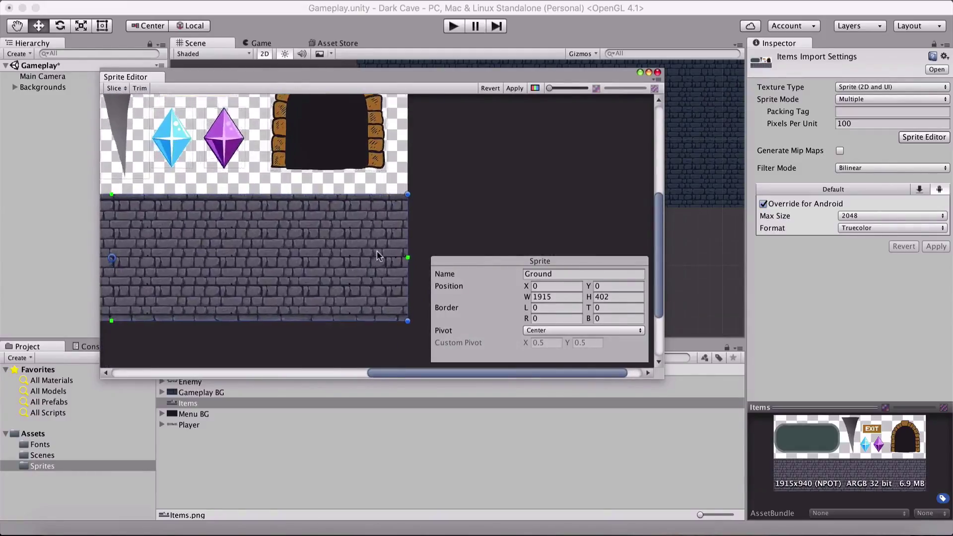
- Deselect the Ground slice, apply the slice changes and close the Sprite Editor
drag(395, 373, 296, 373)
drag(659, 199, 656, 185)
click(640, 158)
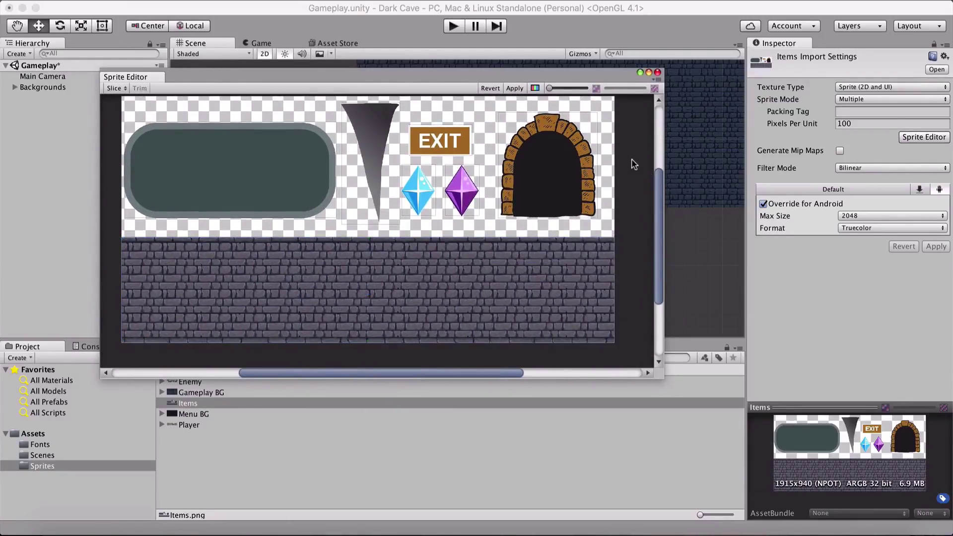
click(514, 88)
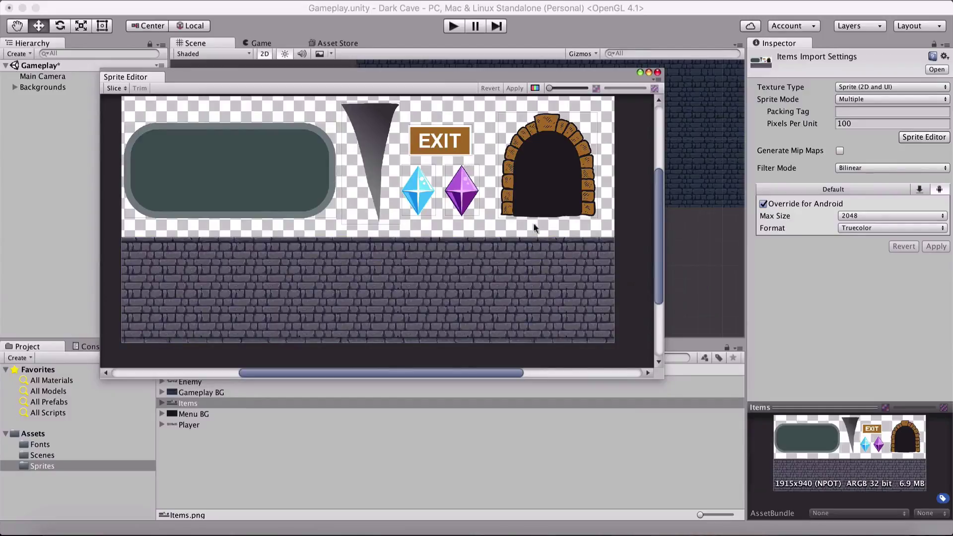
click(657, 72)
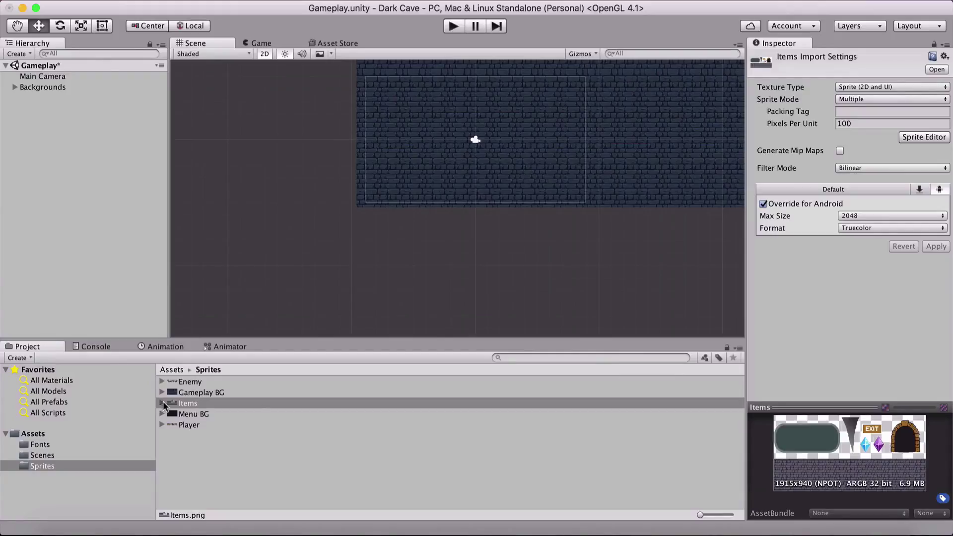
- Expand the Items sheet in the Sprites folder and review each sliced sprite from Button to Spike
click(161, 406)
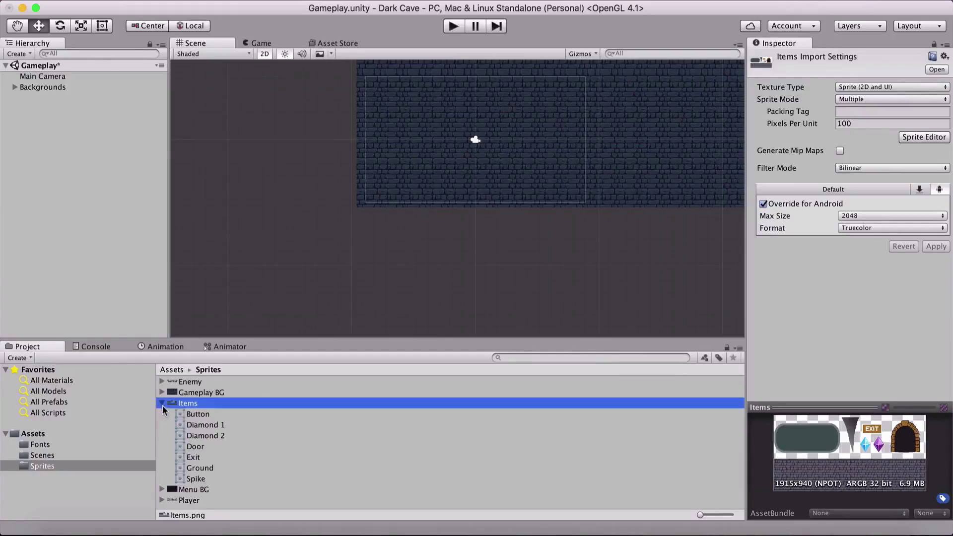
click(191, 415)
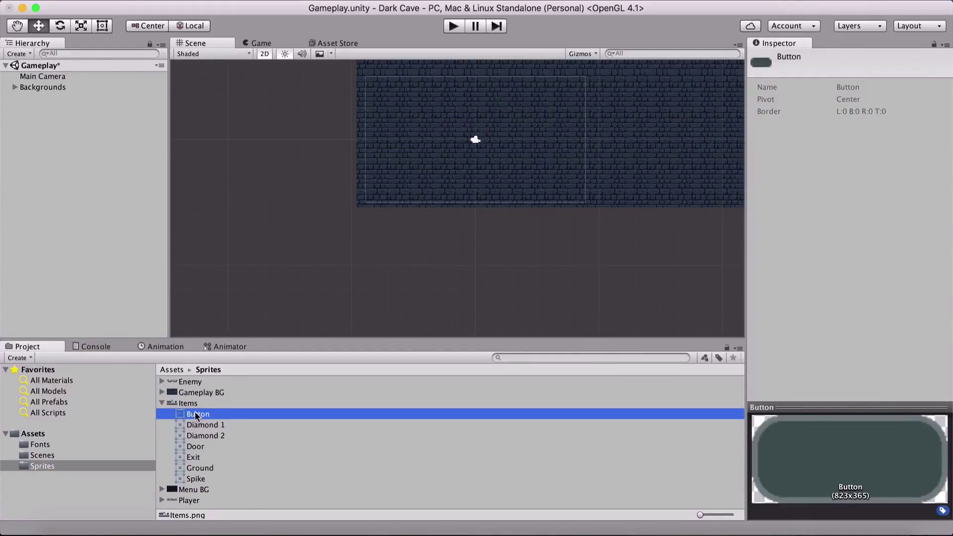
key(Down)
key(Down)
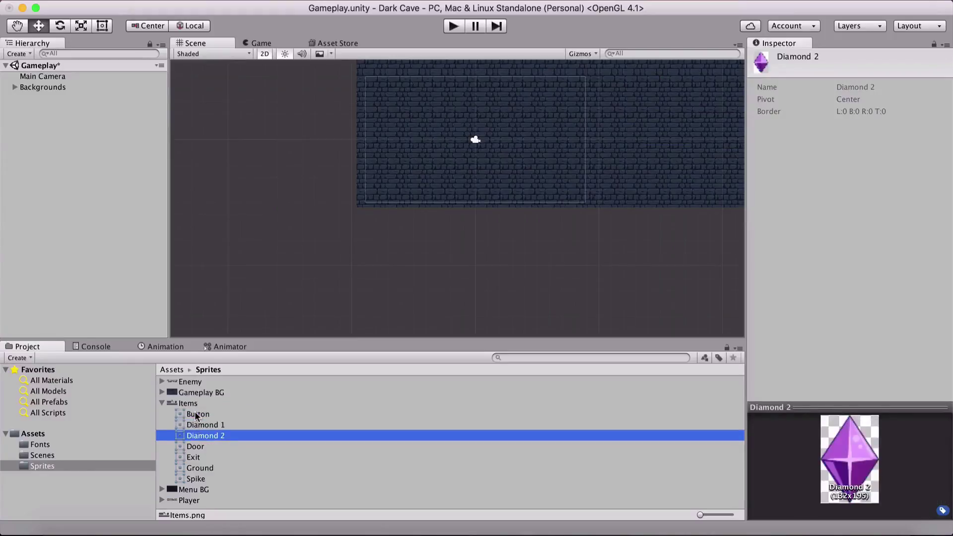
key(Down)
key(Down)
key(Down)
key(Down)
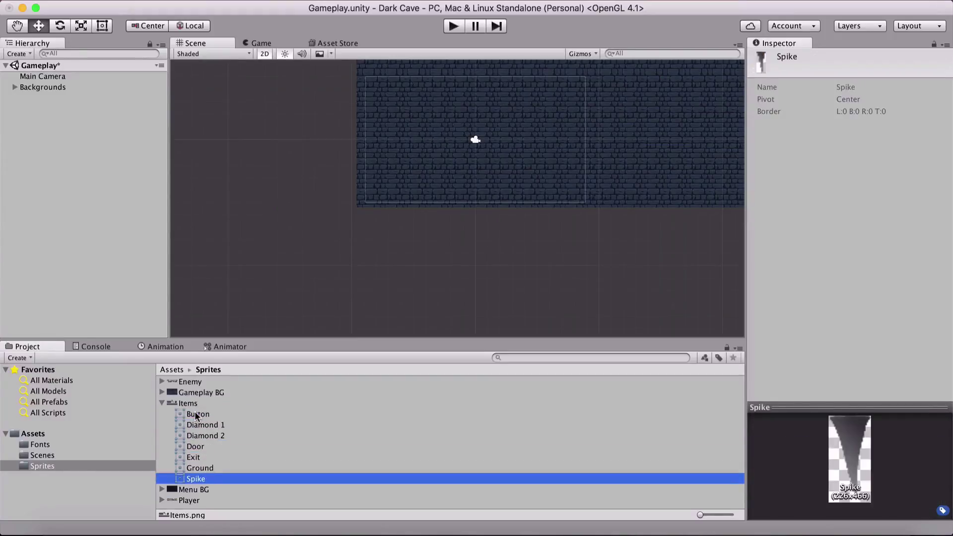
- Add the Ground sprite to the scene hierarchy at the origin and preview it in the Game view
click(194, 469)
drag(194, 472, 83, 194)
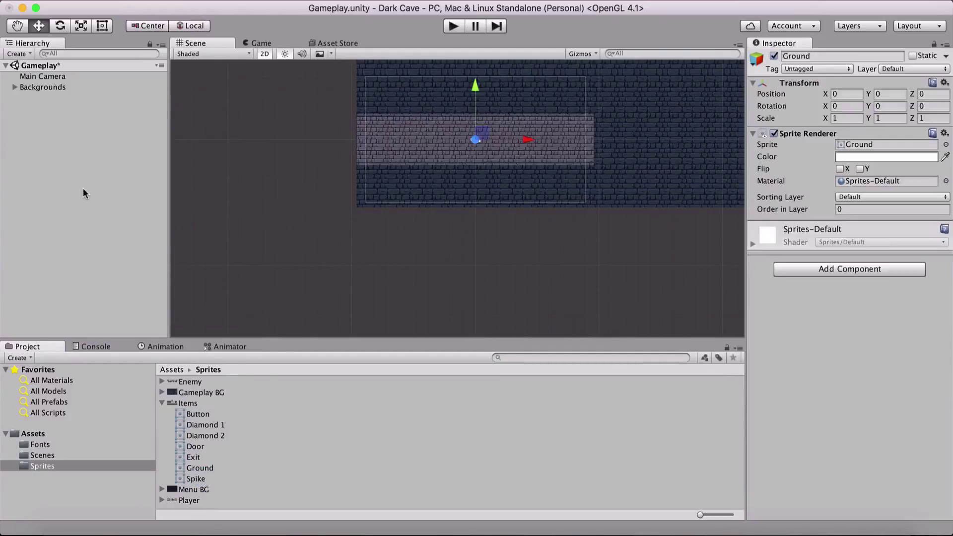
click(253, 44)
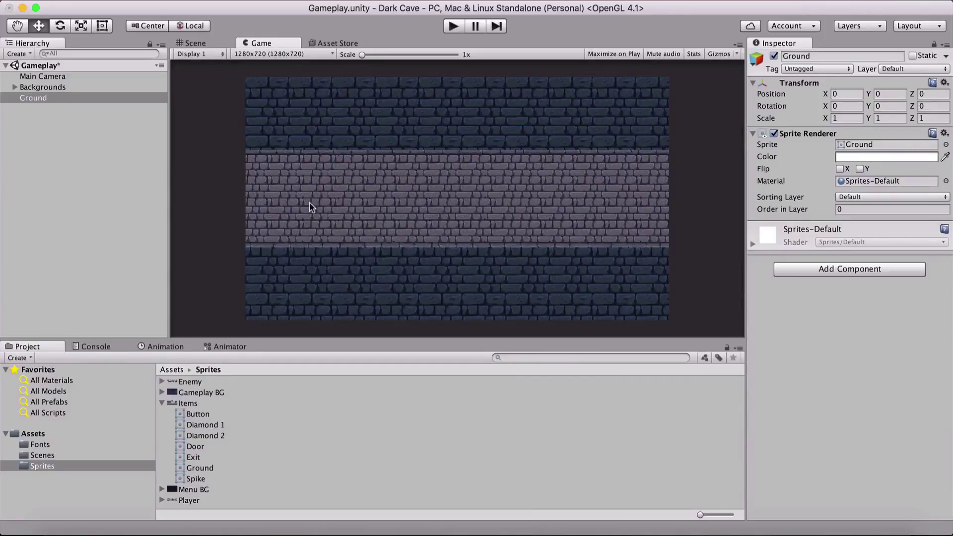
- Return to the Scene view and lower the Ground object to a Y position of -6.47
click(191, 46)
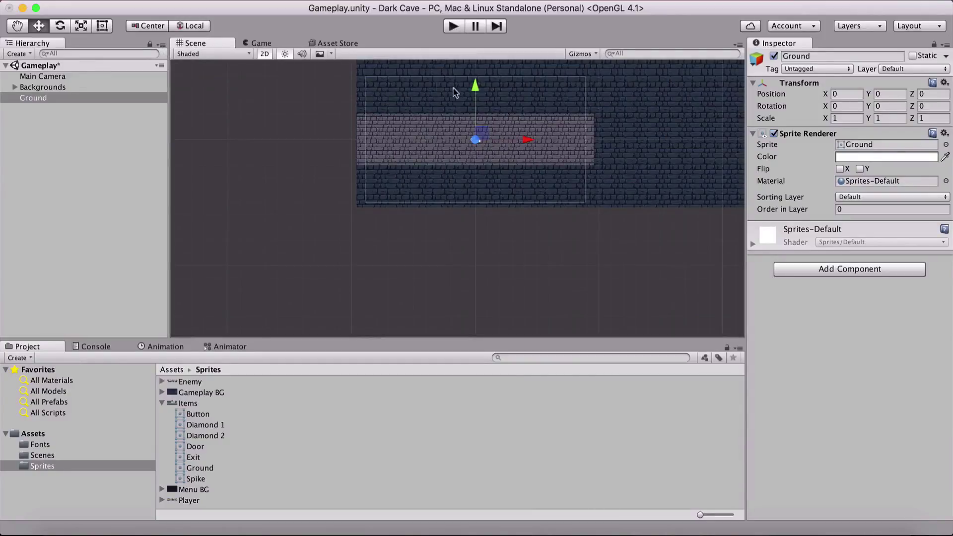
drag(477, 88, 478, 166)
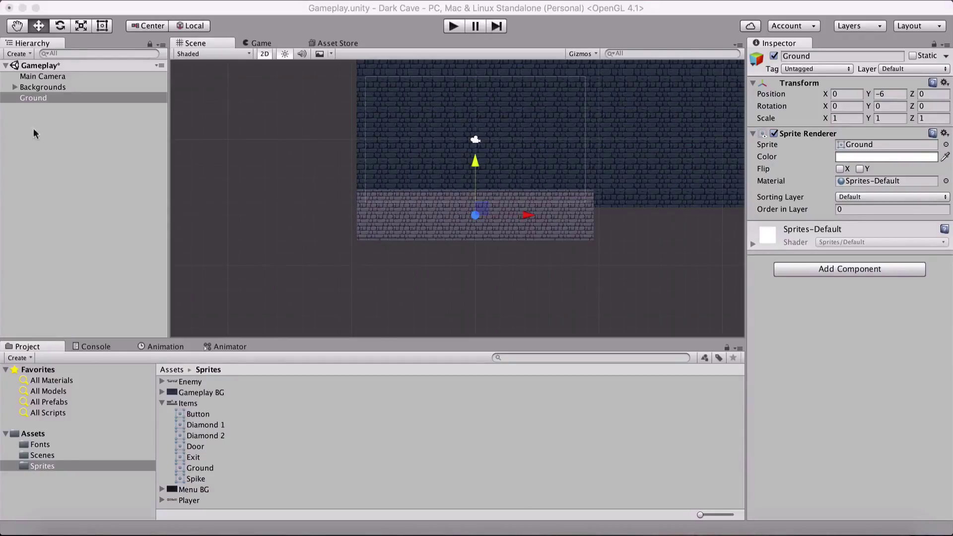
click(45, 98)
click(891, 93)
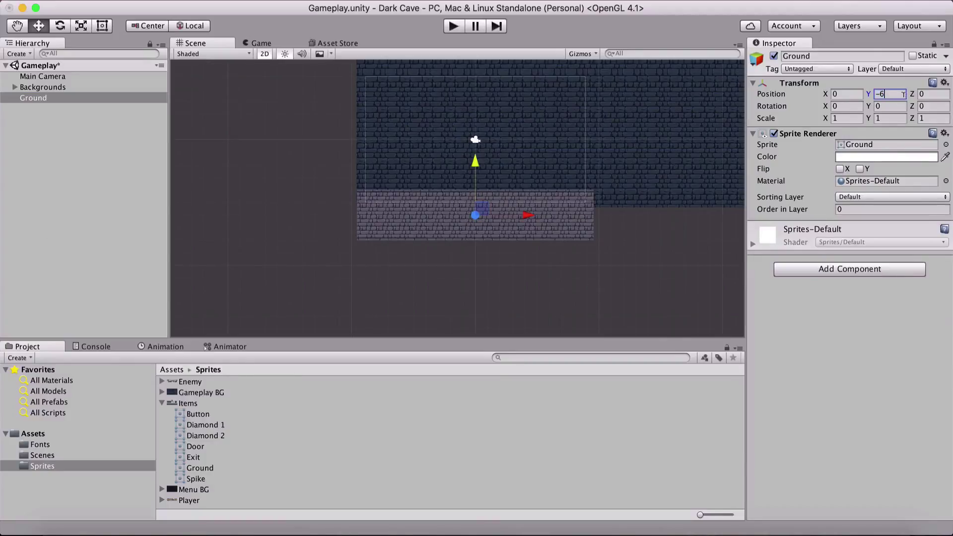
text(.47)
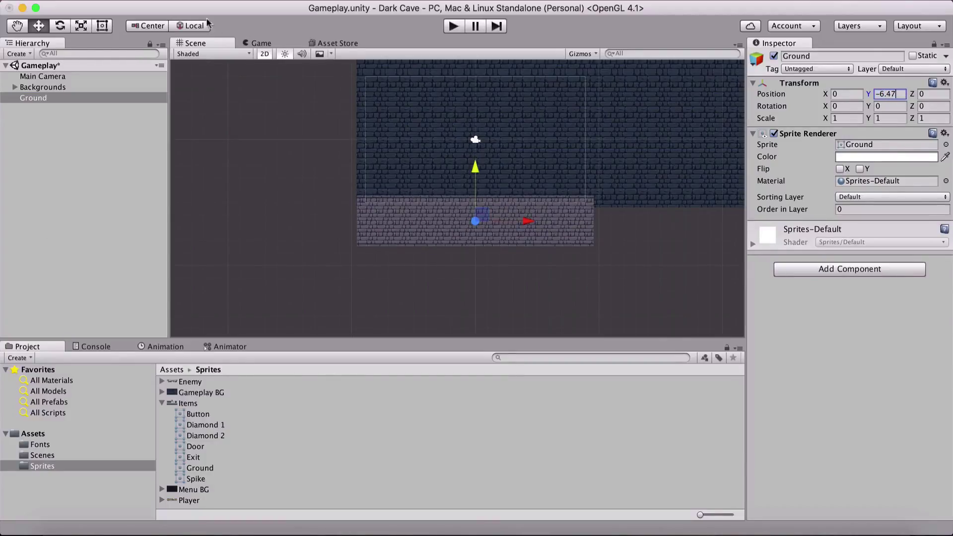
- Check the Ground placement in the Game view, return to the Scene view and save the Gameplay scene
click(258, 45)
click(214, 47)
key(super+s)
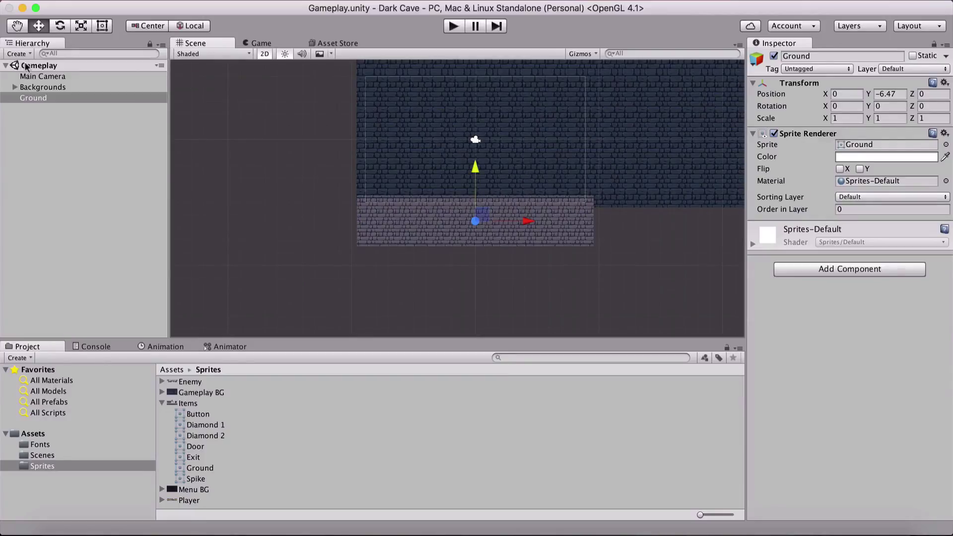
click(75, 1)
click(94, 40)
- Create an empty game object in the hierarchy and name it Grounds
scroll(534, 226, down, 6)
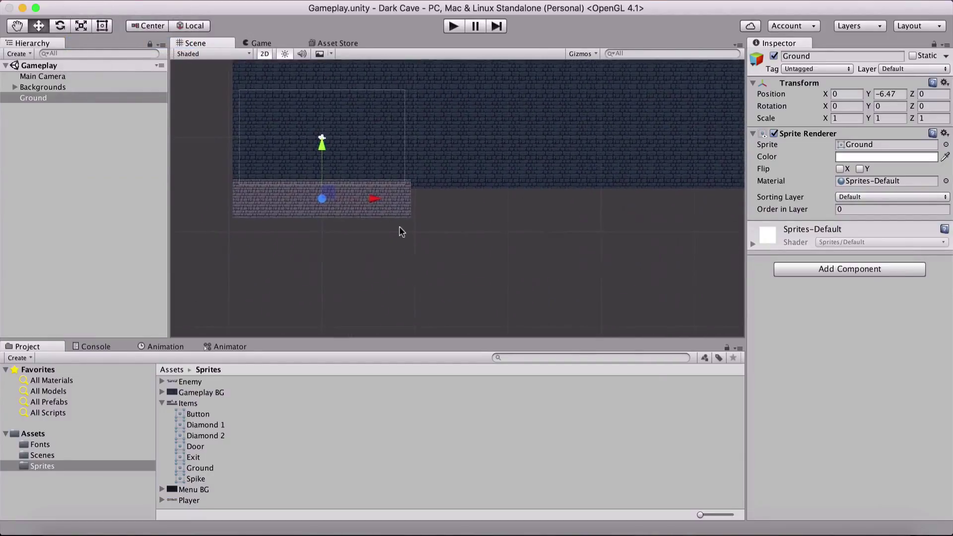
scroll(404, 232, up, 5)
middle_drag(389, 243, 428, 256)
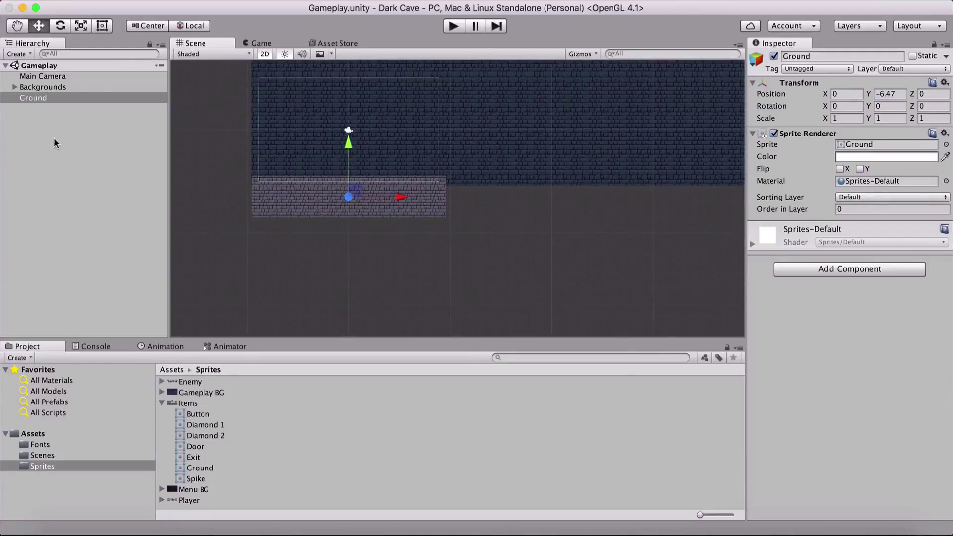
click(179, 0)
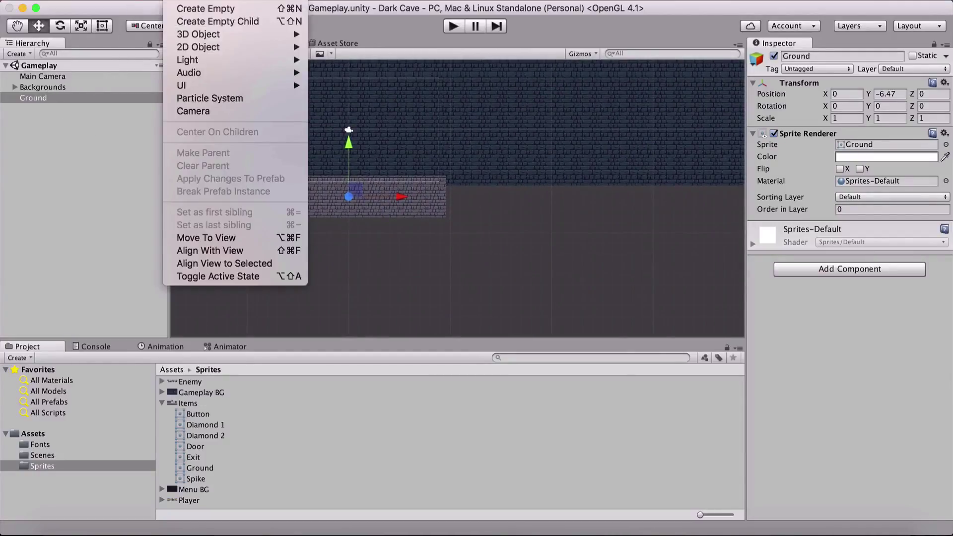
click(206, 8)
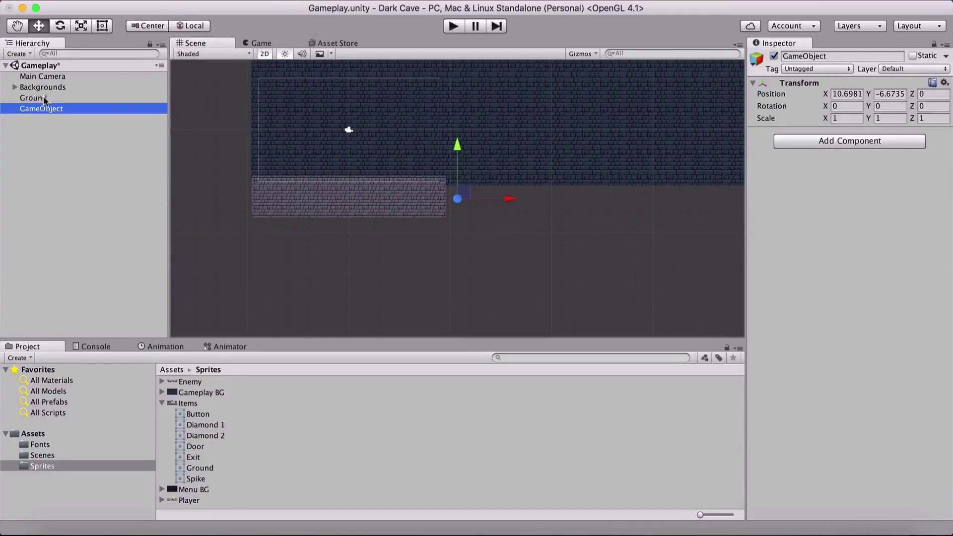
key(Return)
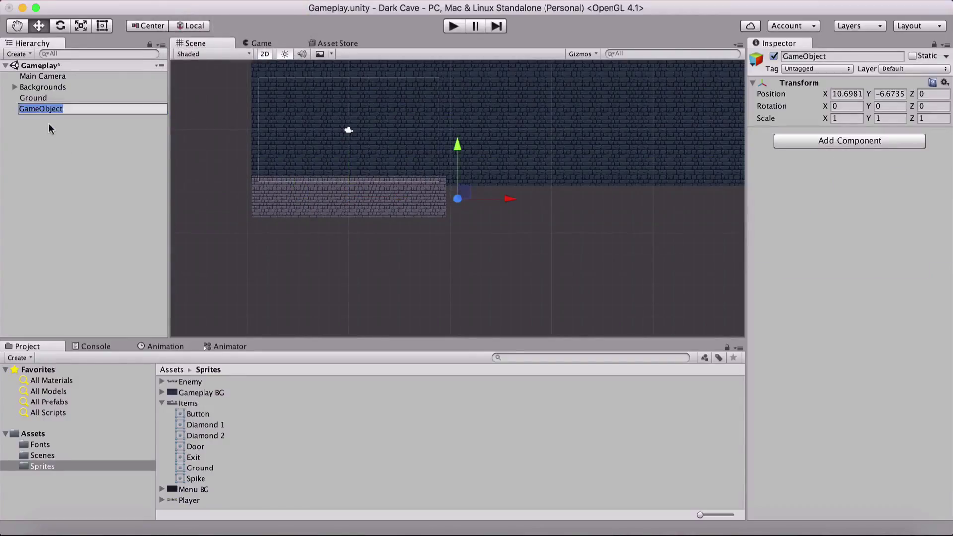
text(Grounds)
key(Return)
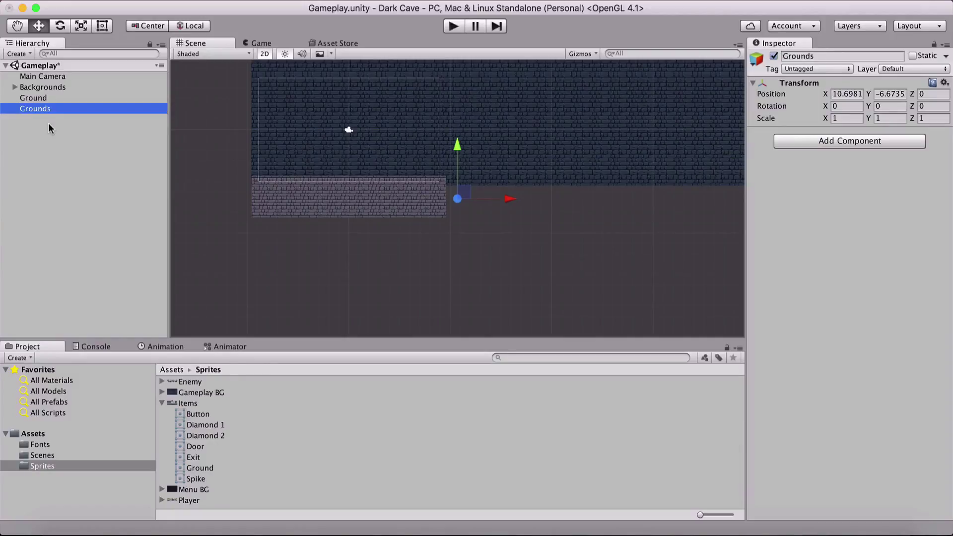
- Set the Grounds object's X and Y position to 0 and nest the Ground object inside it
click(854, 94)
text(0)
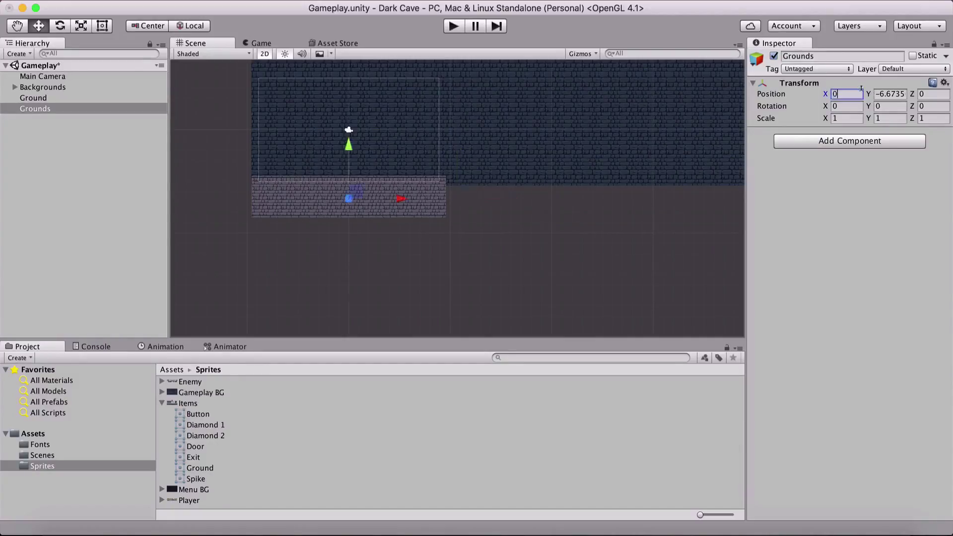
key(Tab)
text(0)
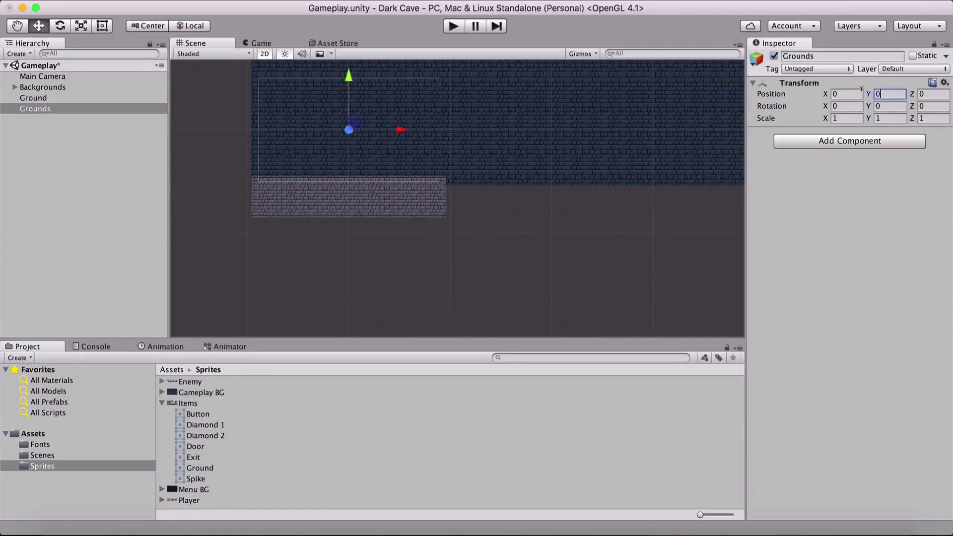
click(30, 110)
drag(36, 97, 39, 109)
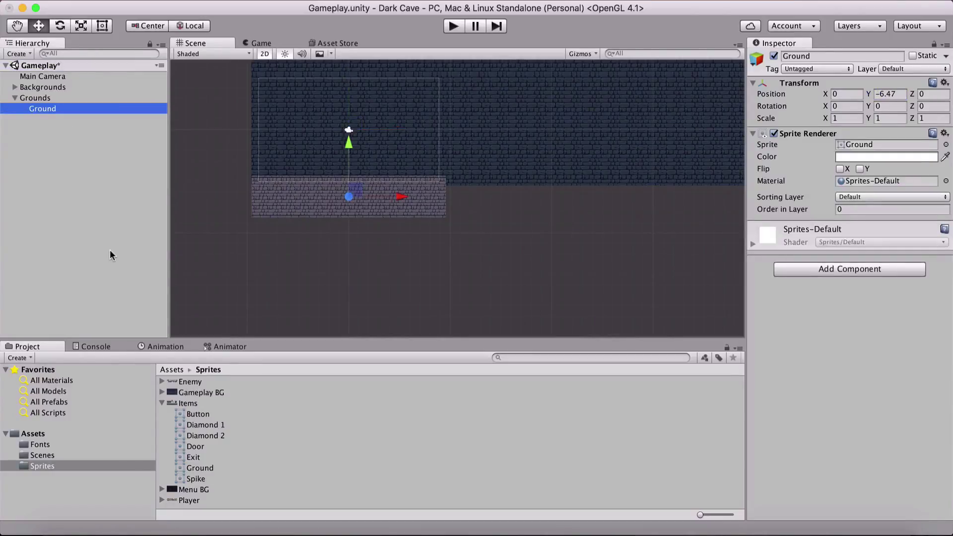
- Deactivate the Backgrounds object so that only the ground piece is displayed in the scene
click(49, 88)
scroll(578, 284, down, 1)
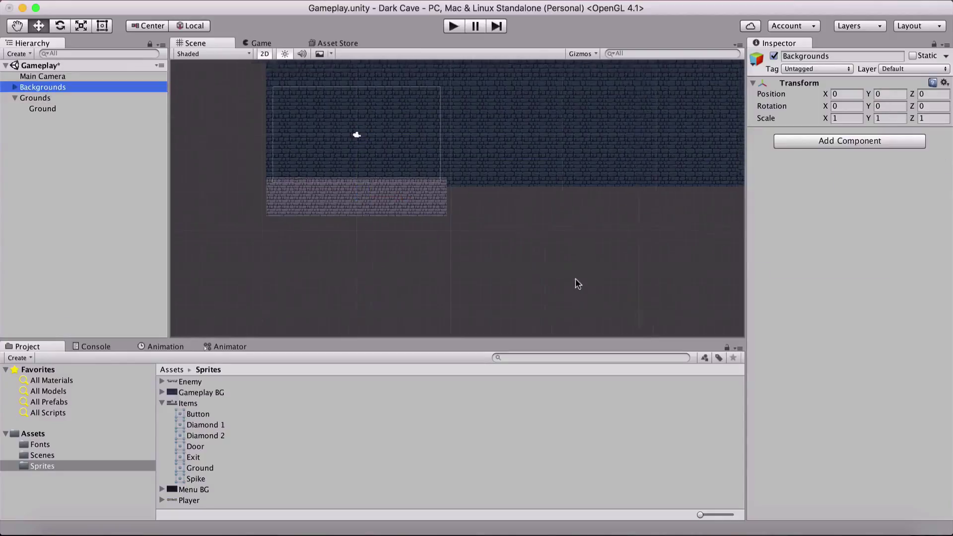
scroll(578, 284, down, 5)
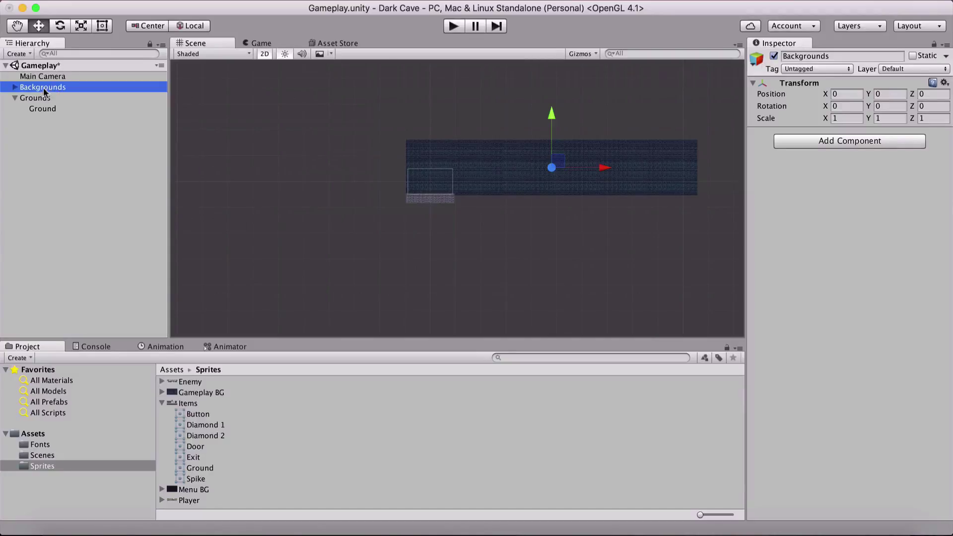
click(774, 56)
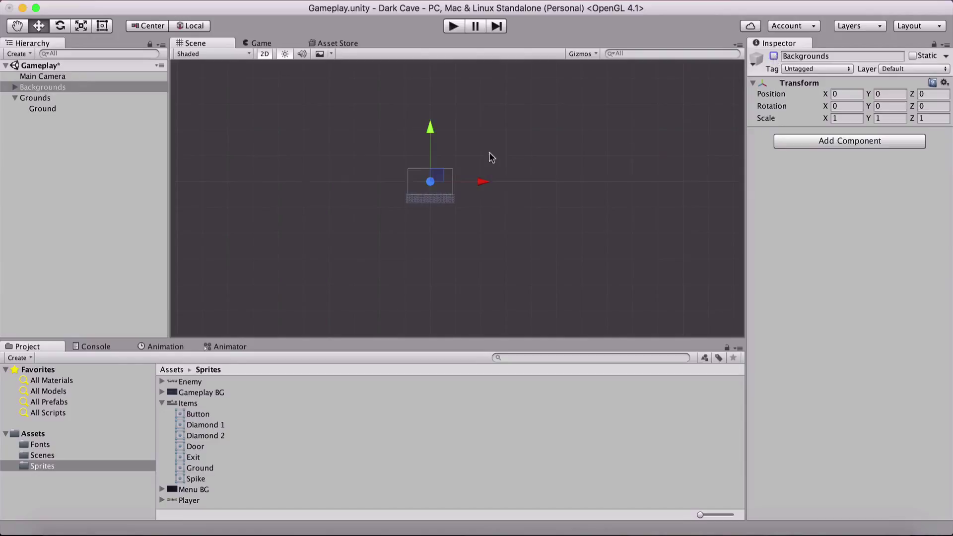
scroll(488, 158, up, 10)
scroll(478, 176, up, 2)
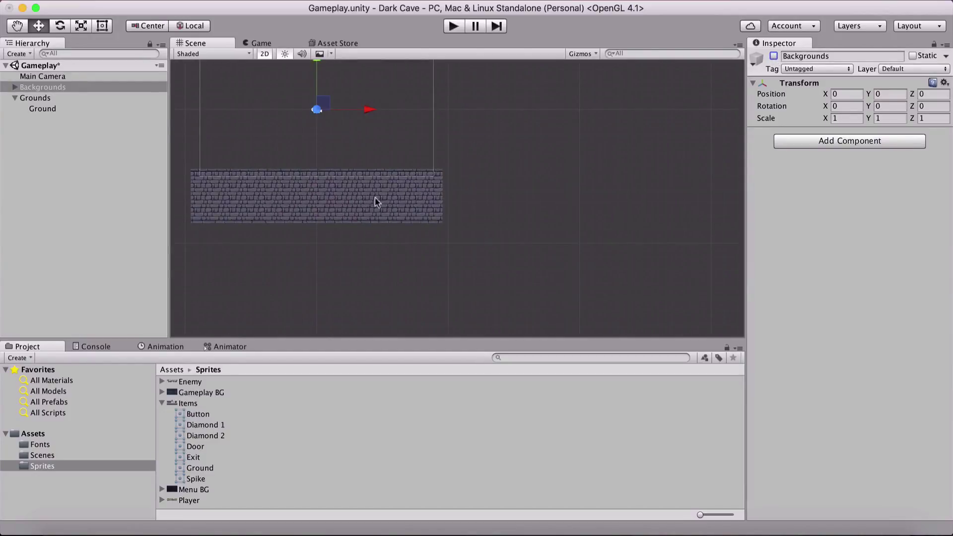
scroll(639, 264, down, 3)
middle_drag(638, 263, 550, 236)
scroll(548, 259, down, 1)
scroll(548, 255, down, 2)
scroll(549, 253, up, 2)
scroll(581, 251, down, 2)
key(w)
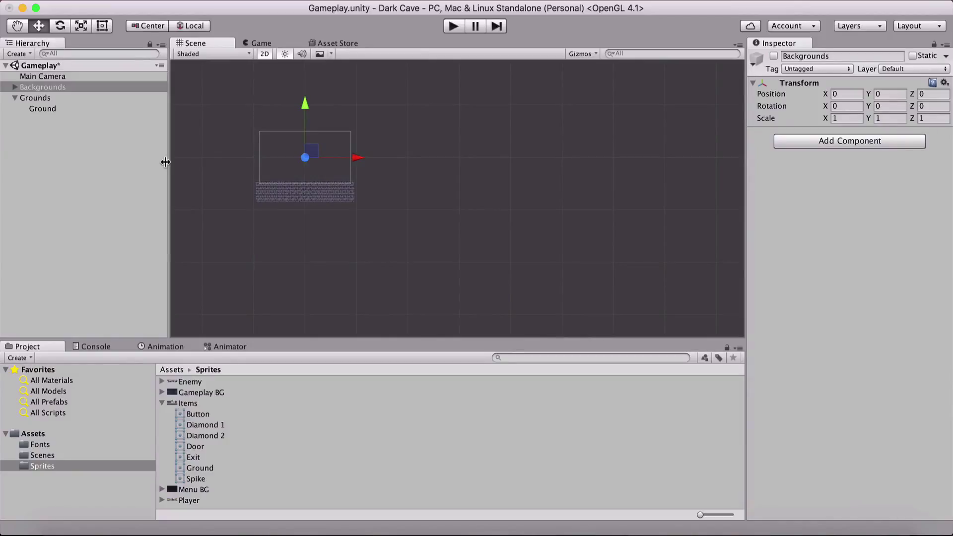
- Switch the Backgrounds object on to compare its extent with the ground, and off again
click(27, 89)
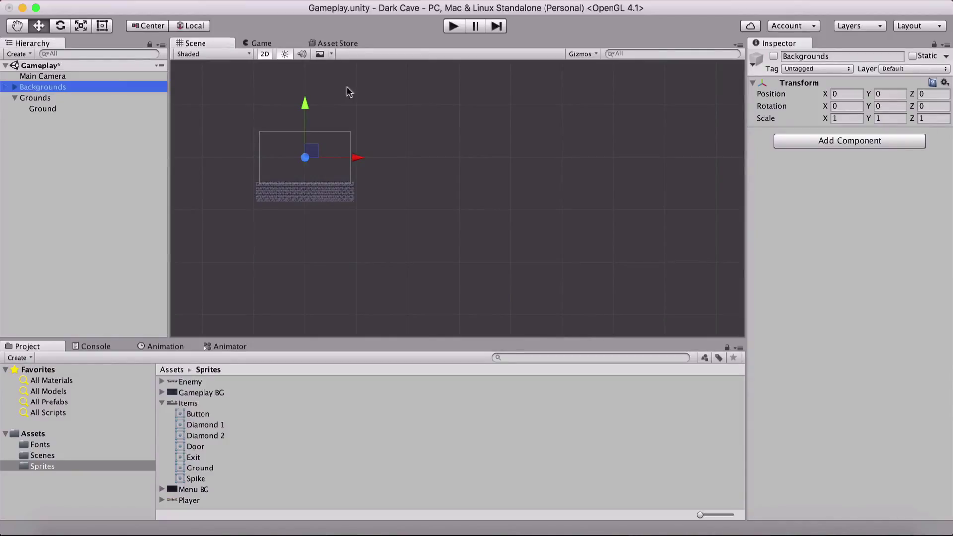
click(773, 56)
scroll(585, 196, down, 3)
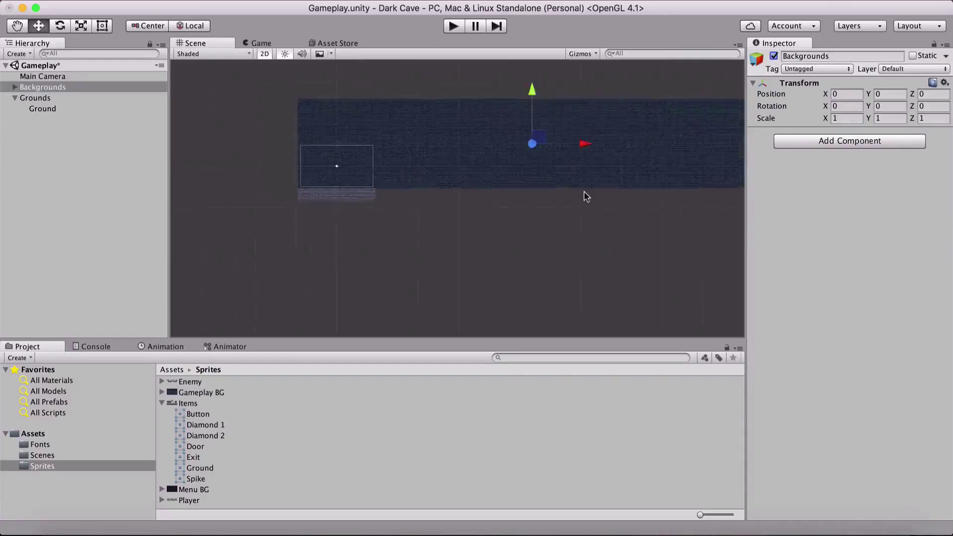
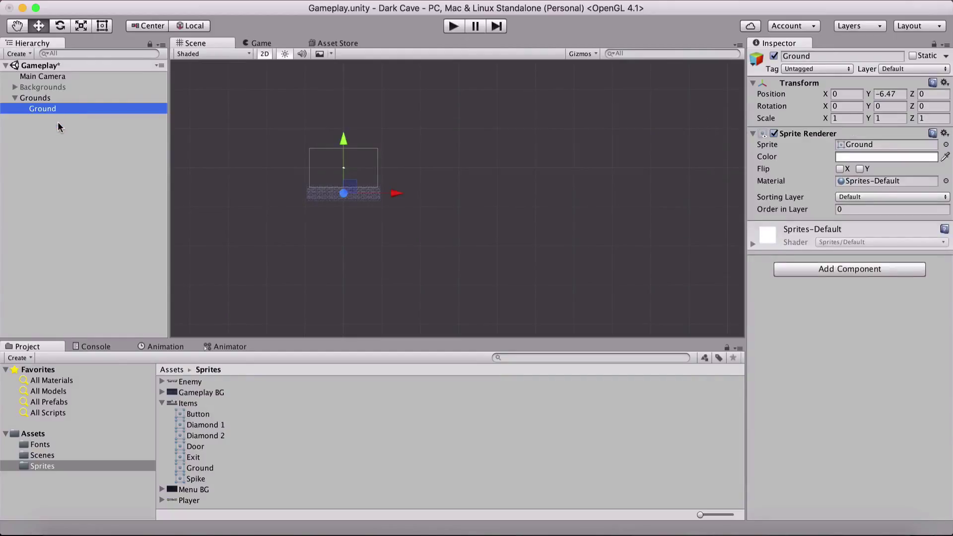
- Duplicate the Ground object and vertex-snap the copy flush against its right edge at X 19.15
key(super+d)
drag(395, 193, 481, 194)
scroll(398, 222, up, 10)
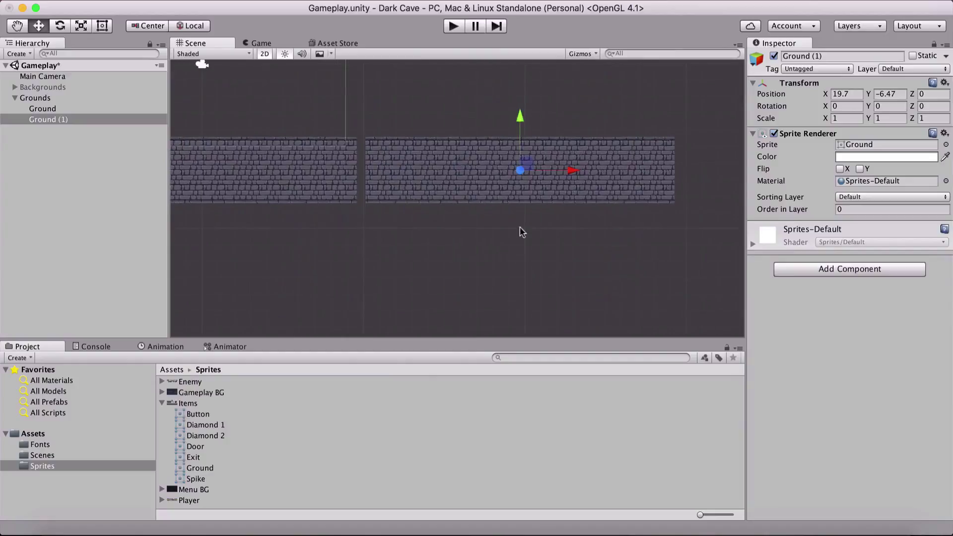
middle_drag(340, 234, 417, 229)
scroll(408, 234, up, 5)
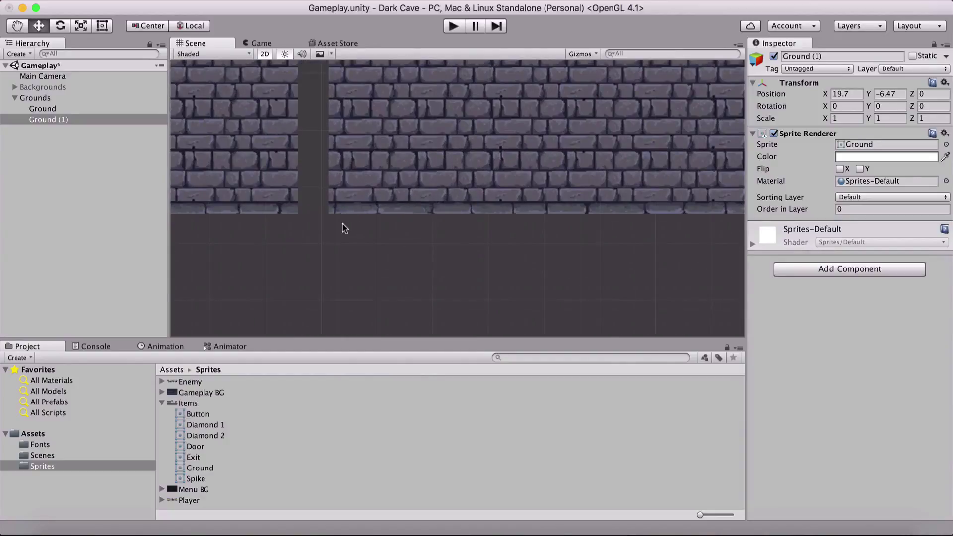
key(v)
drag(328, 210, 312, 226)
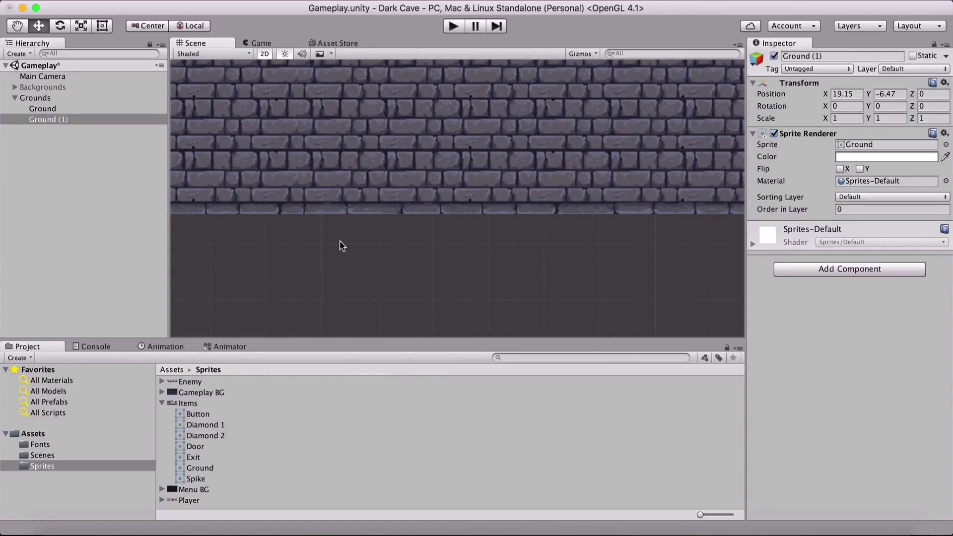
- Duplicate Ground (1) and snap the copy to the right end of the row at X 38.3
scroll(420, 244, down, 5)
scroll(419, 244, down, 8)
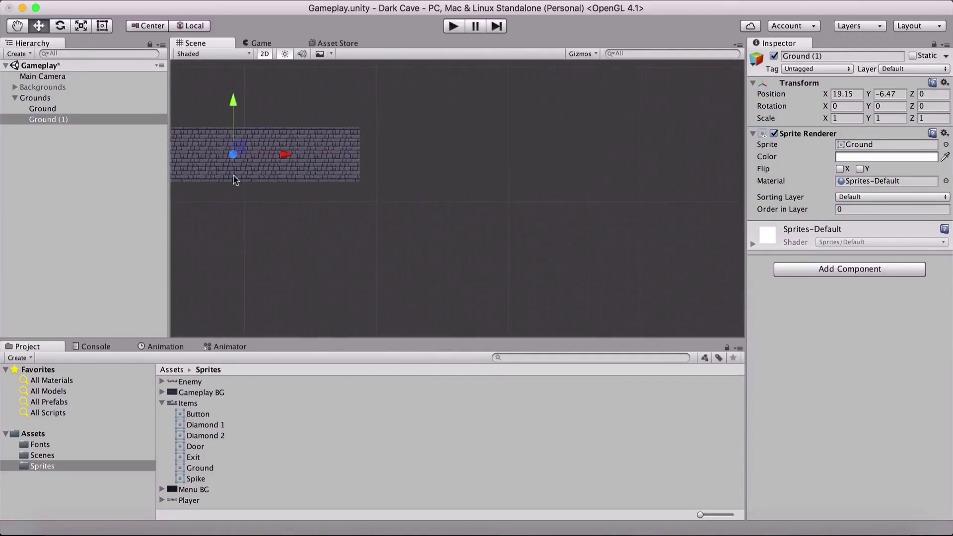
key(super+d)
drag(283, 154, 538, 160)
scroll(358, 223, up, 10)
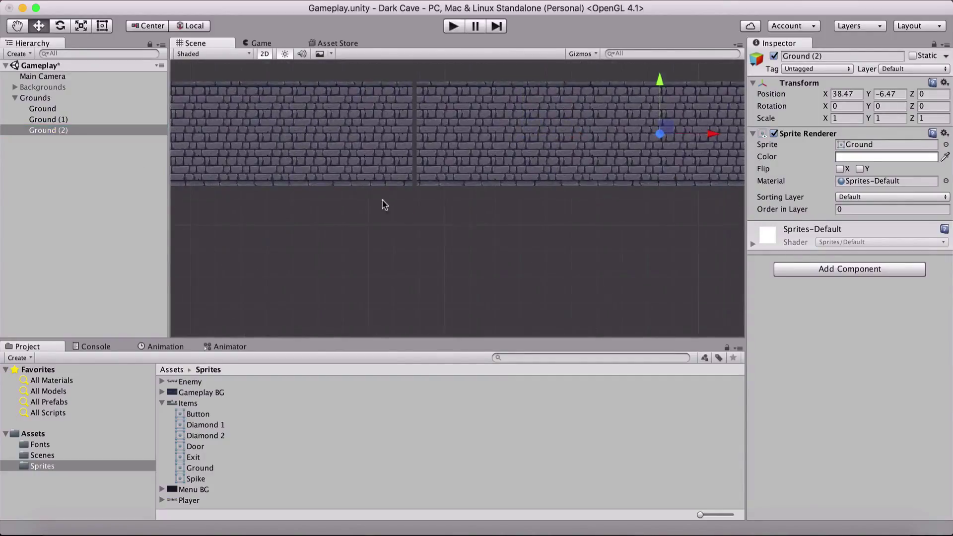
drag(408, 183, 401, 183)
- Duplicate Ground (2) and place the copy seamlessly beside it at X 57.45
scroll(441, 229, down, 6)
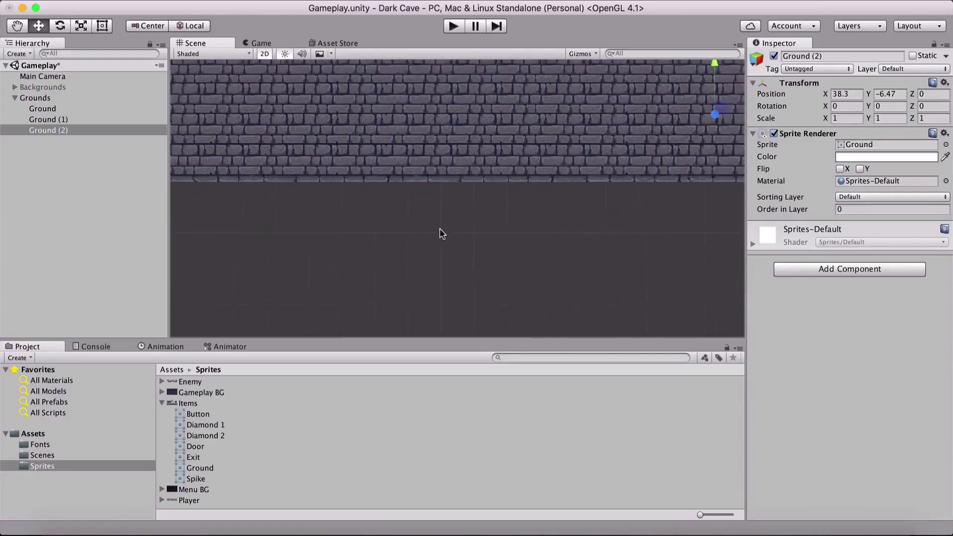
middle_drag(566, 240, 390, 221)
key(super+d)
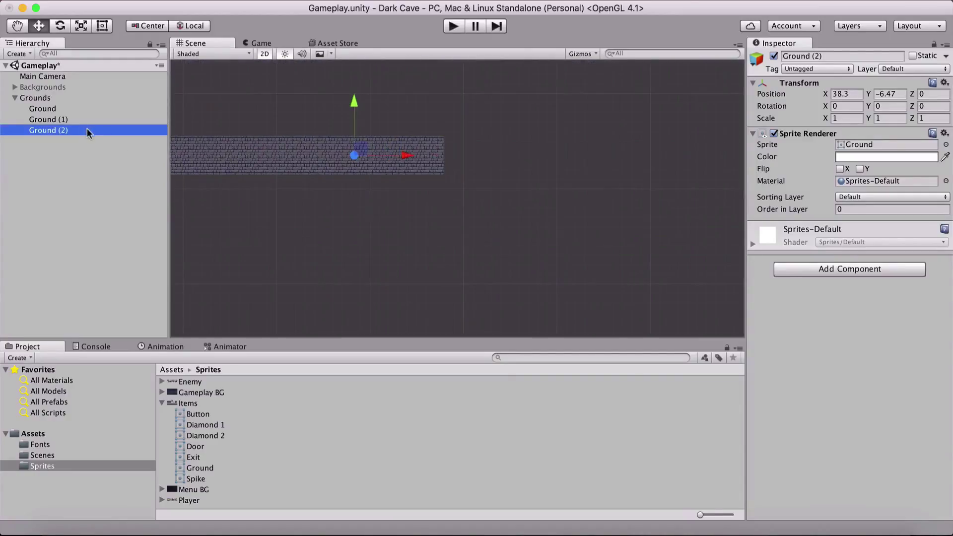
drag(413, 158, 591, 166)
scroll(410, 174, up, 8)
scroll(439, 273, down, 8)
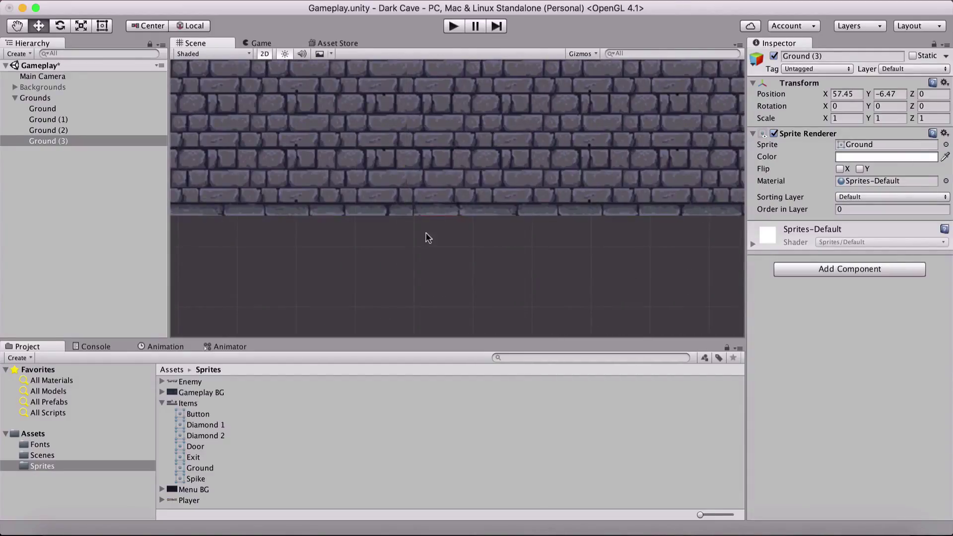
- Duplicate Ground (3) and snap the copy against its right edge, closing the gap between the two pieces
scroll(447, 238, down, 5)
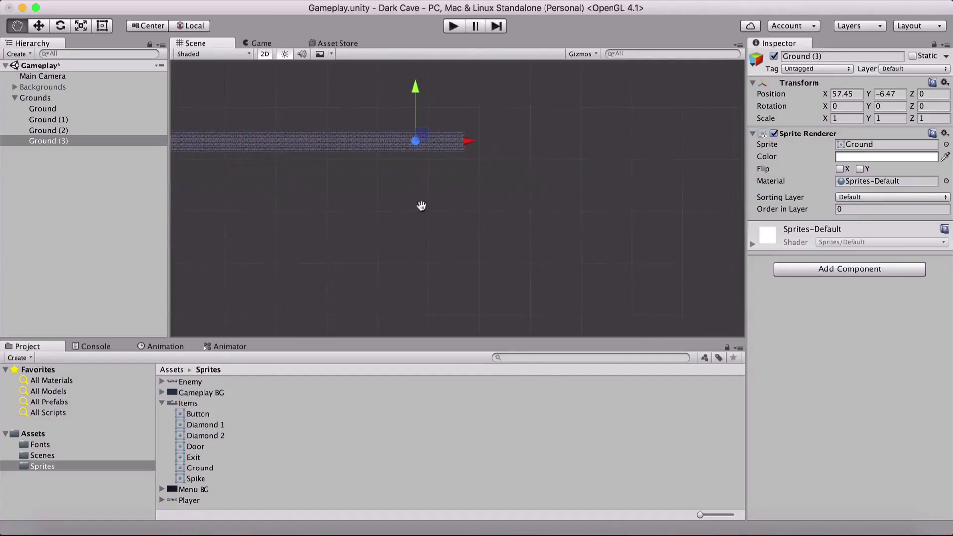
click(98, 142)
key(super+d)
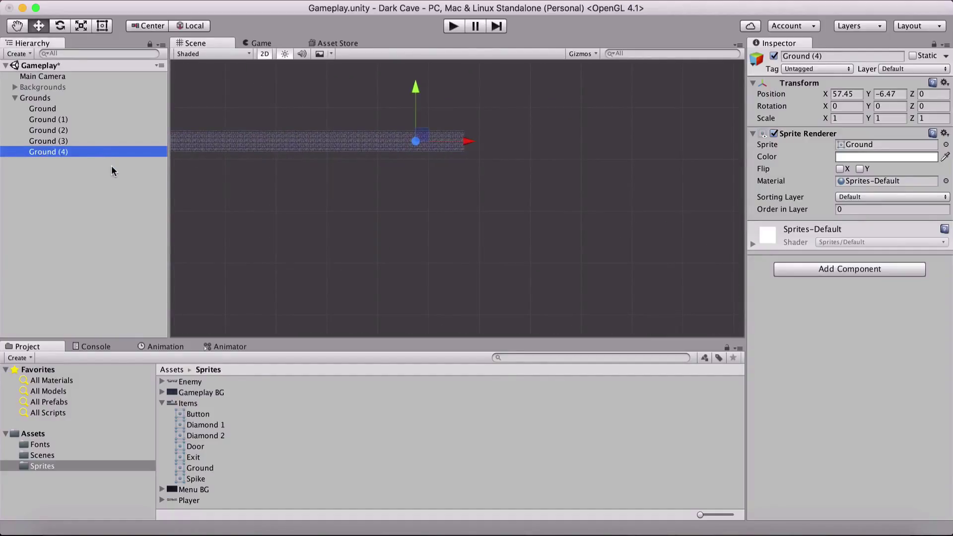
drag(469, 141, 571, 141)
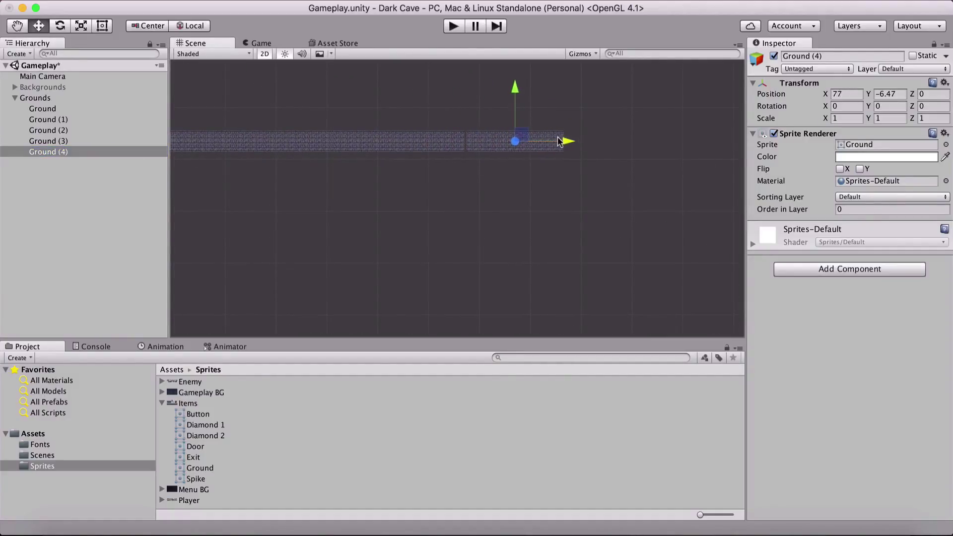
middle_drag(397, 226, 434, 310)
scroll(433, 310, up, 5)
scroll(433, 309, up, 3)
key(w)
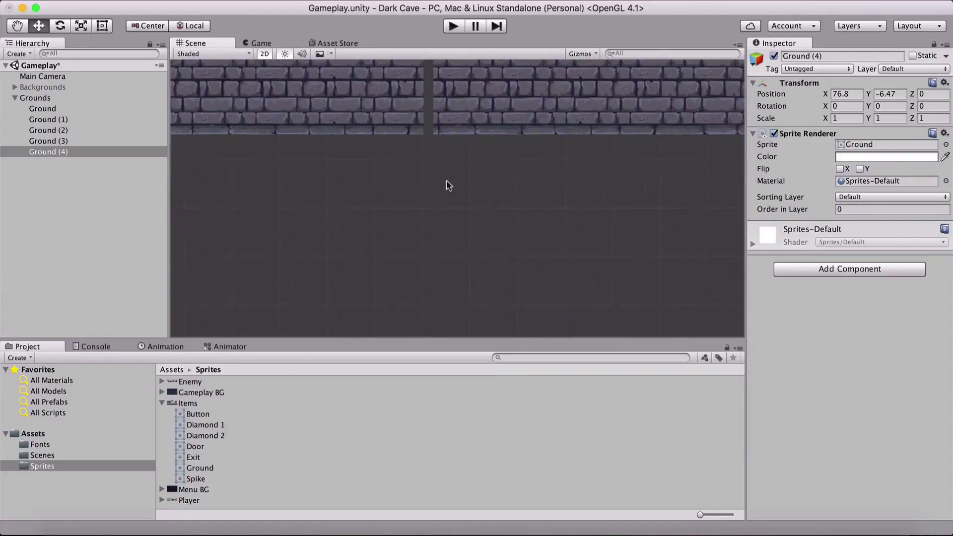
drag(432, 138, 423, 139)
scroll(497, 213, up, 3)
- Duplicate Ground (4) and snap the copy to the right end of the row at X 95.75
scroll(498, 212, down, 5)
middle_drag(517, 228, 399, 209)
click(82, 153)
key(super+d)
drag(443, 145, 579, 152)
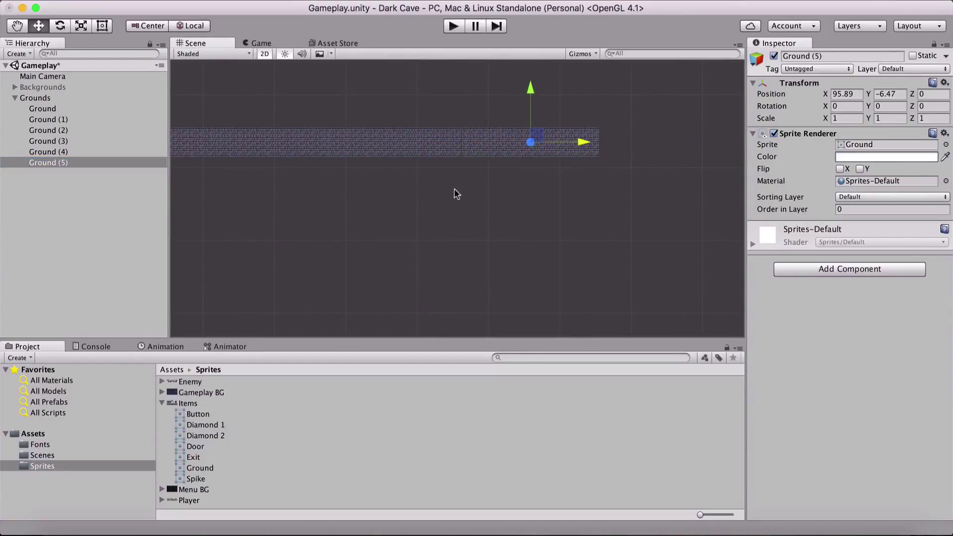
scroll(446, 198, up, 6)
scroll(453, 168, down, 3)
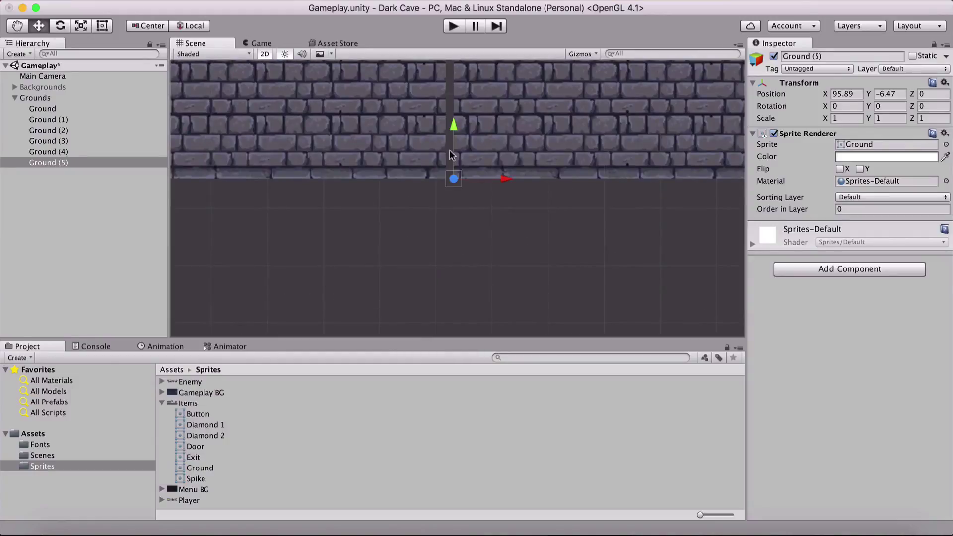
scroll(477, 202, down, 4)
scroll(479, 208, down, 4)
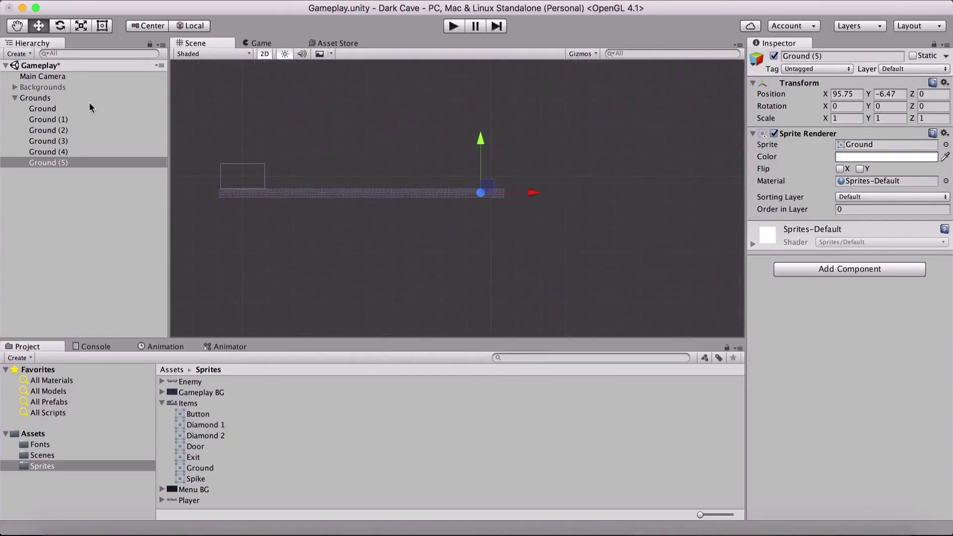
- Reactivate the Backgrounds object and check the ground row against the background's left end
click(61, 88)
click(774, 56)
click(775, 56)
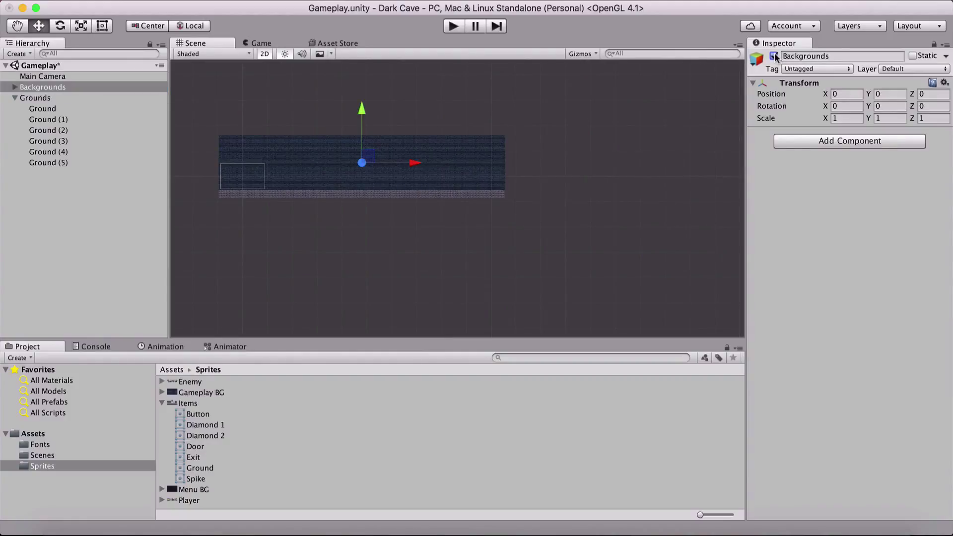
scroll(283, 230, up, 2)
middle_drag(283, 230, 517, 208)
scroll(470, 198, up, 3)
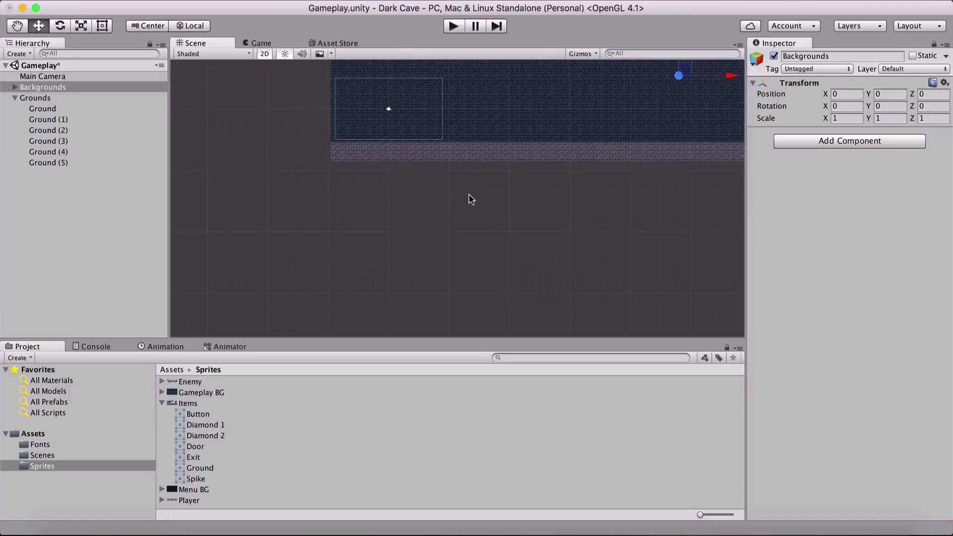
- Preview the scene in the Game view and check how the ground row sits relative to the camera frame
scroll(396, 175, up, 2)
middle_drag(391, 206, 368, 260)
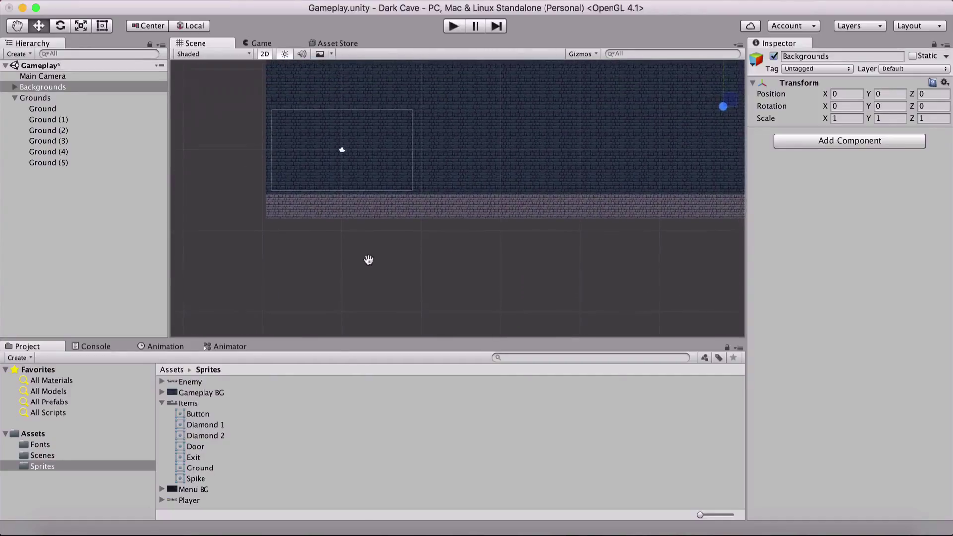
scroll(367, 253, up, 3)
click(244, 43)
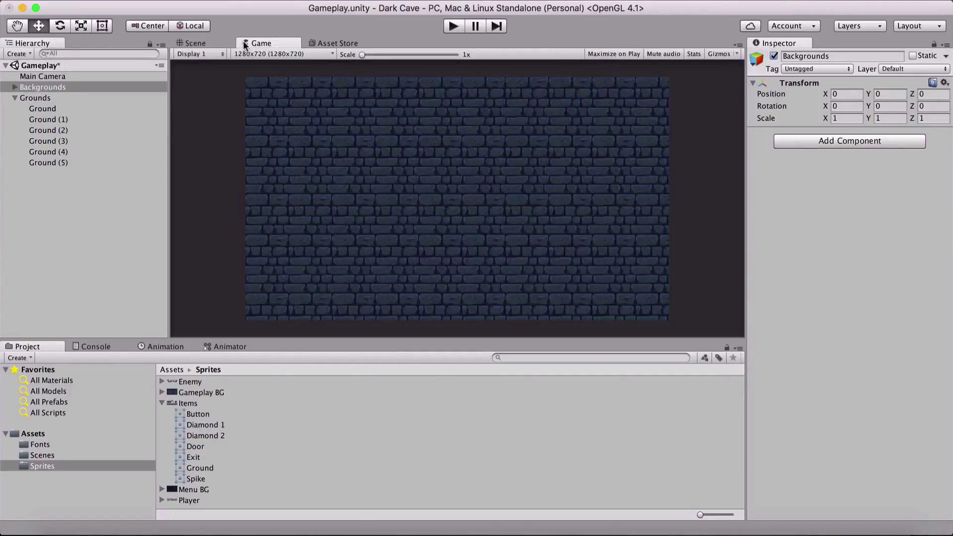
click(214, 43)
click(59, 98)
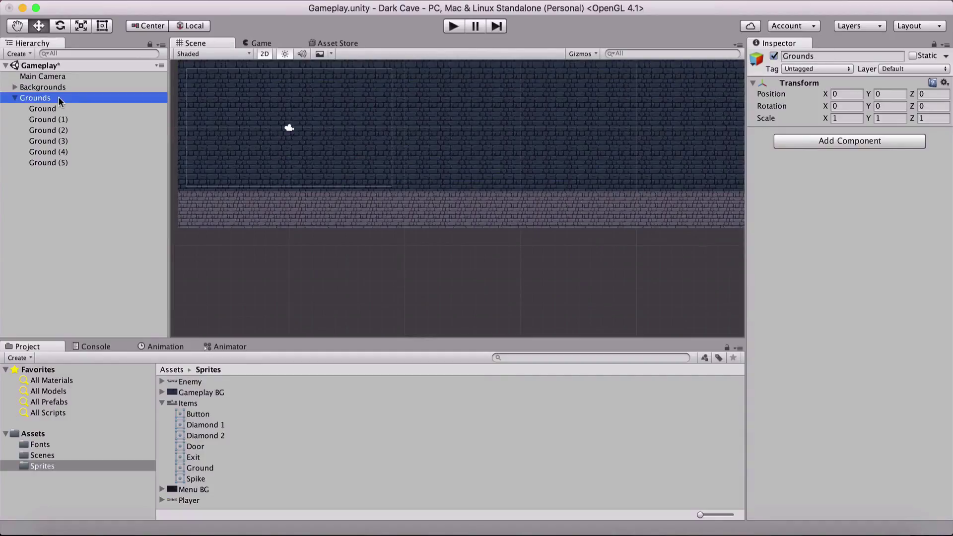
middle_drag(243, 250, 285, 252)
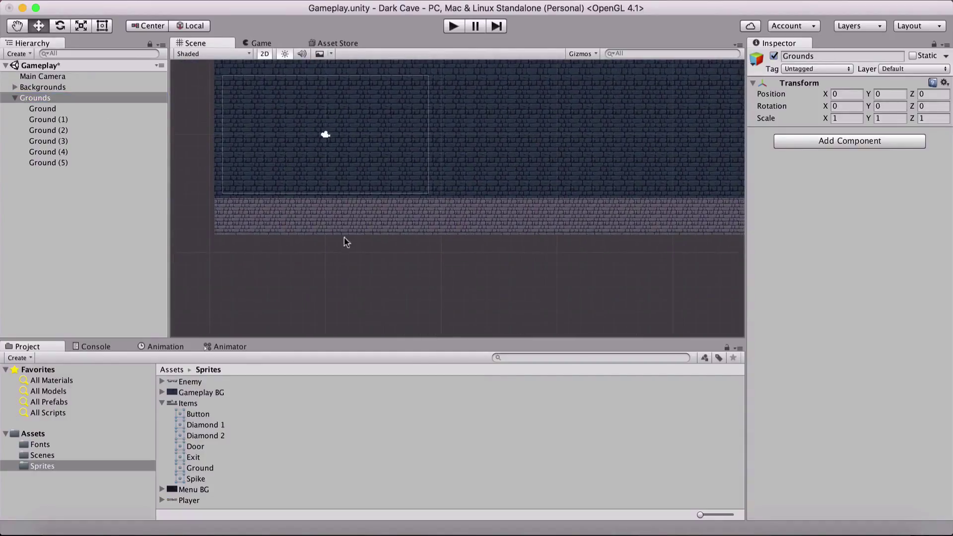
key(super+Tab)
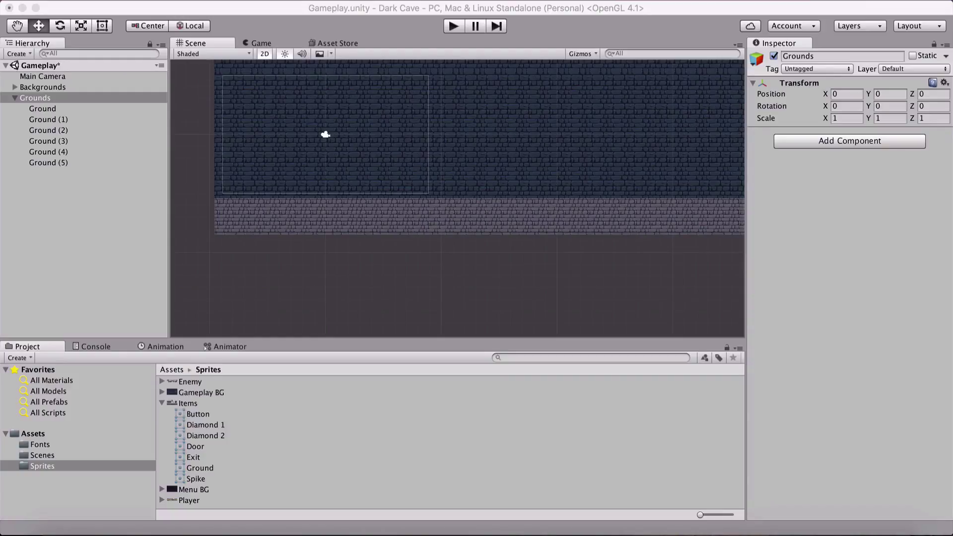
click(80, 98)
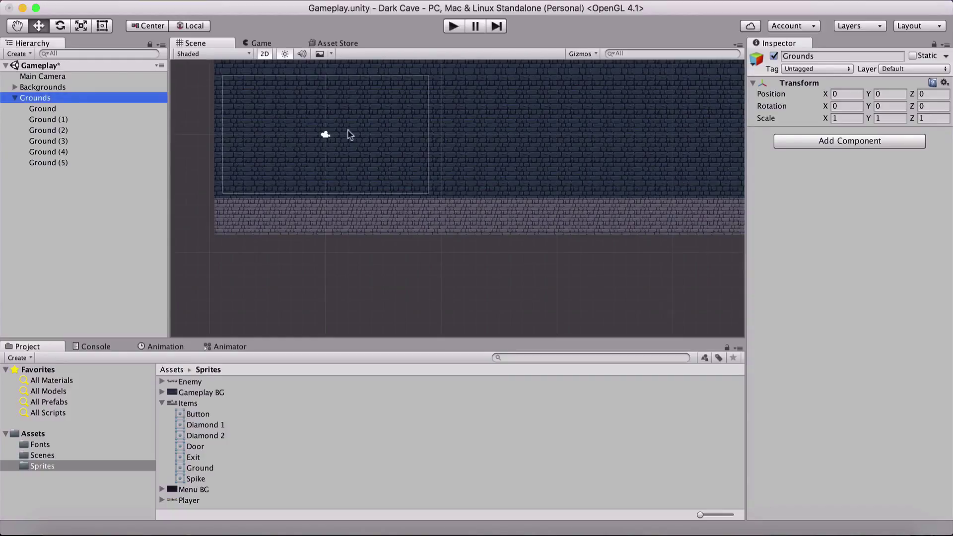
- Select all six Ground pieces together and try nudging them vertically against the background
click(70, 110)
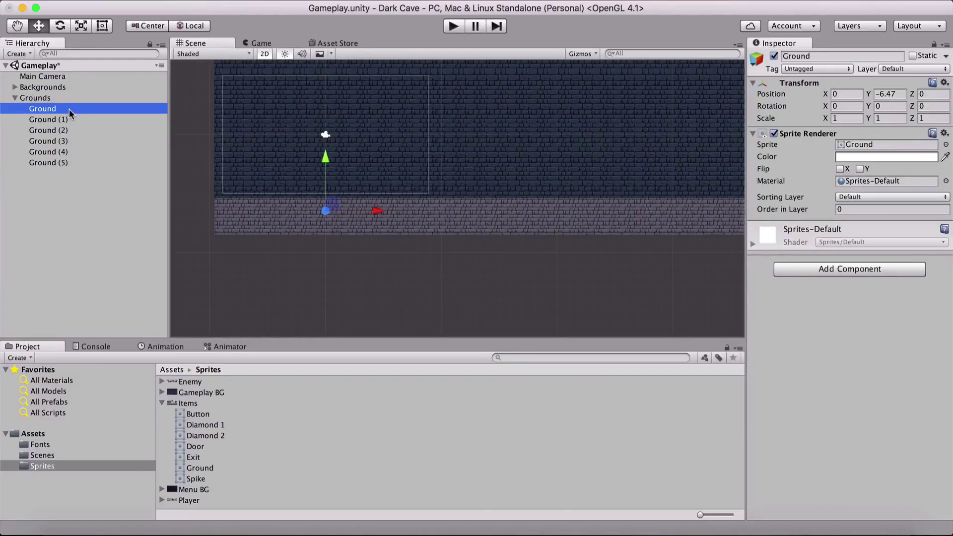
shift+click(70, 163)
scroll(464, 277, down, 5)
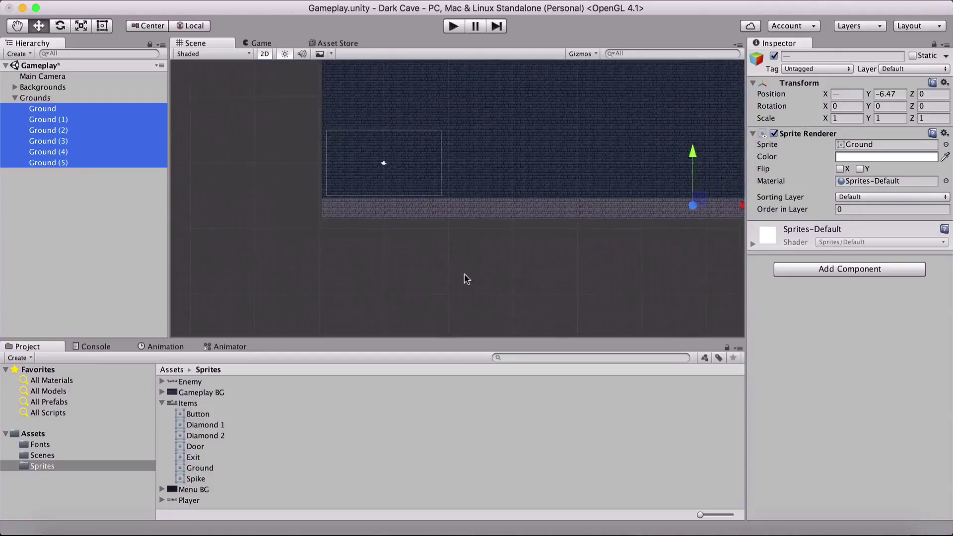
scroll(595, 145, right, 2)
drag(593, 146, 583, 152)
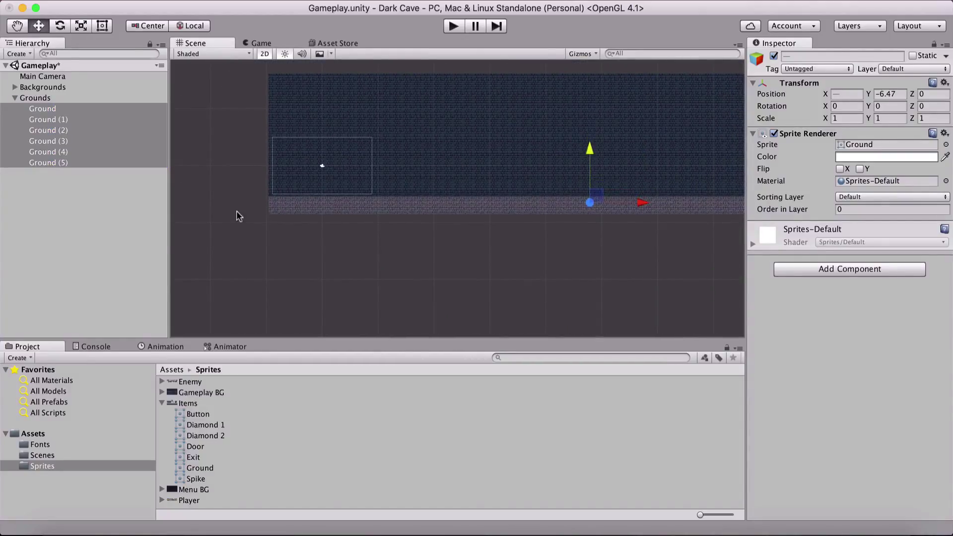
- Clear the selection of Ground pieces and collapse the Items sprite sheet in the Sprites folder
scroll(373, 216, up, 3)
scroll(369, 252, up, 3)
middle_drag(371, 254, 542, 245)
click(42, 209)
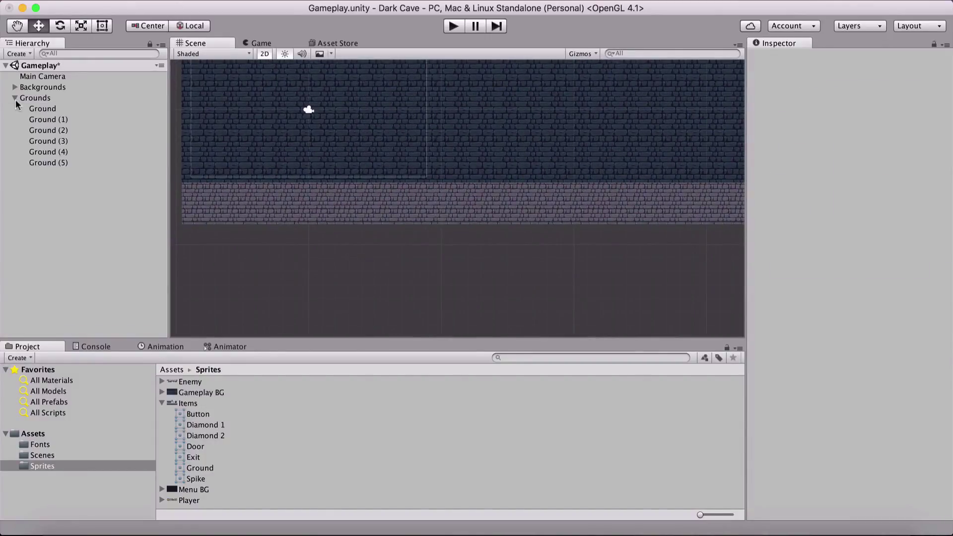
middle_drag(215, 236, 291, 233)
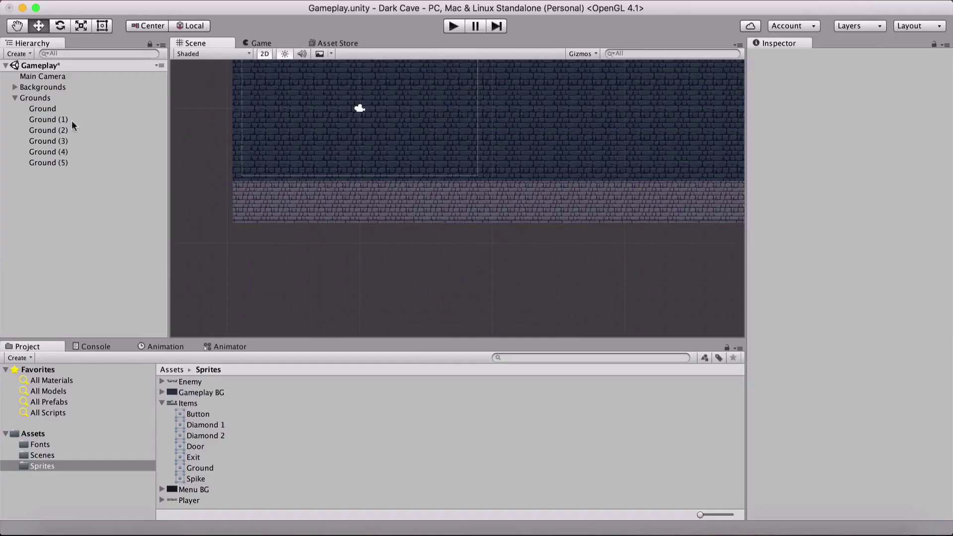
scroll(319, 207, up, 2)
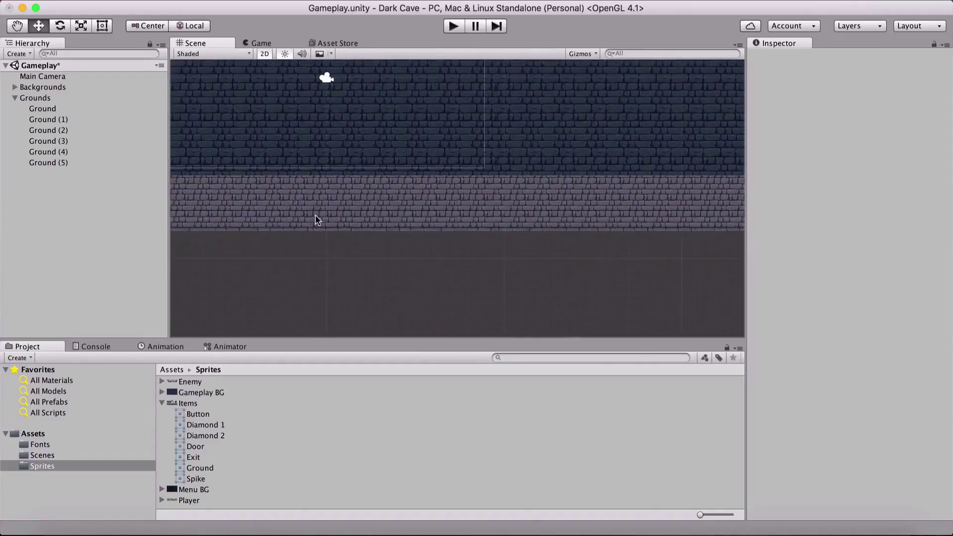
scroll(414, 237, down, 3)
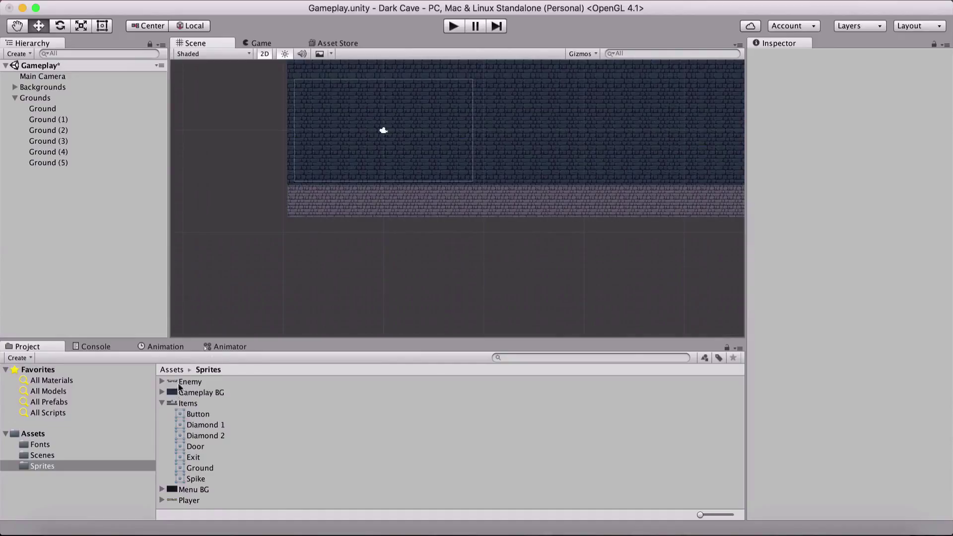
click(162, 403)
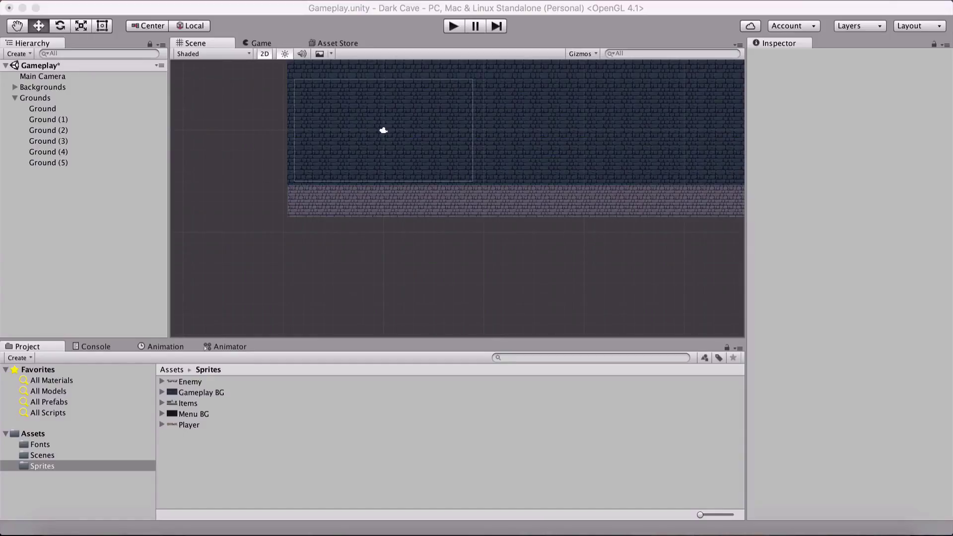
- Select the first Ground piece and open the sorting layer editor from its Sprite Renderer settings
click(34, 99)
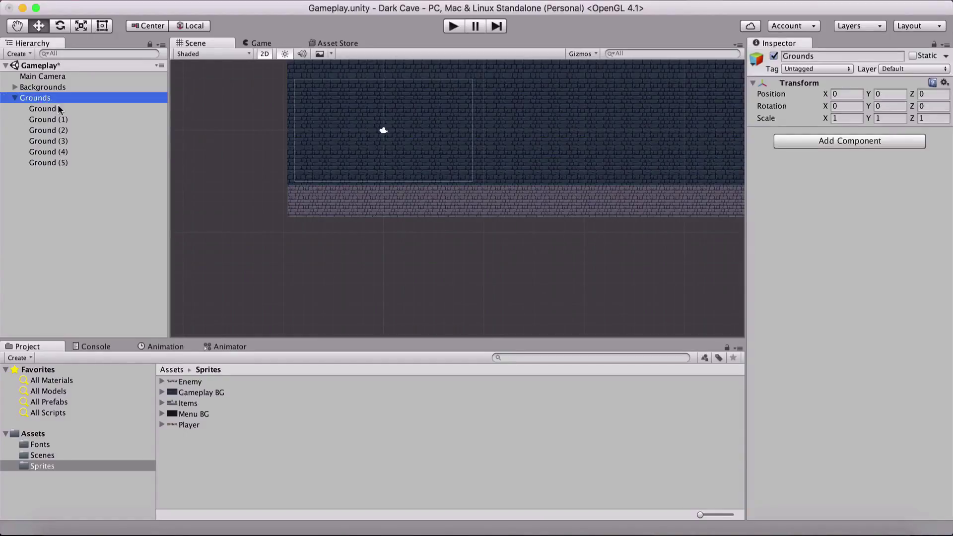
click(43, 109)
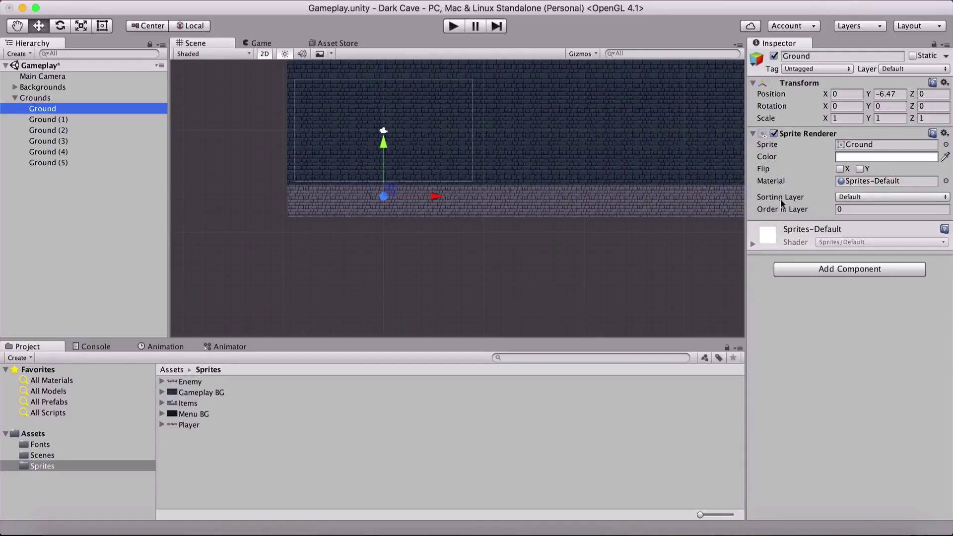
click(840, 197)
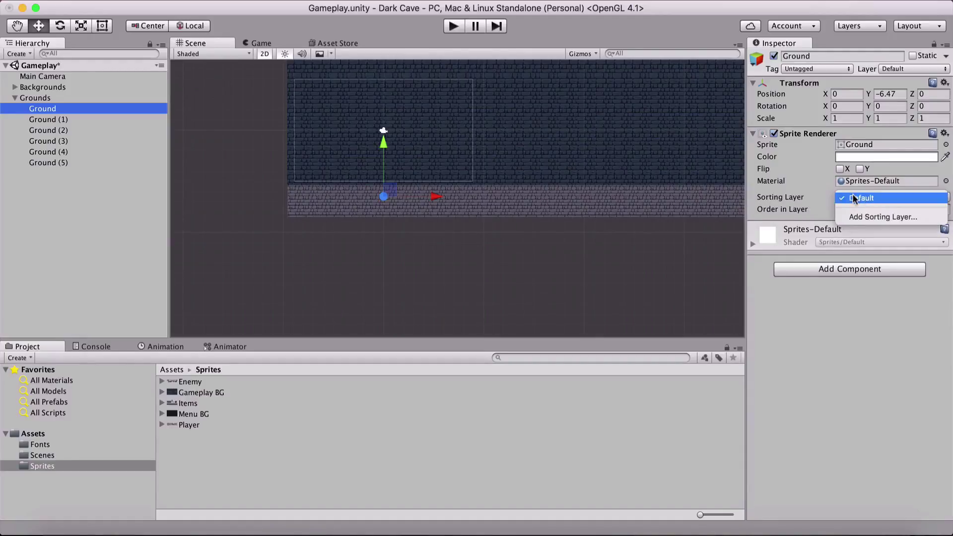
click(14, 92)
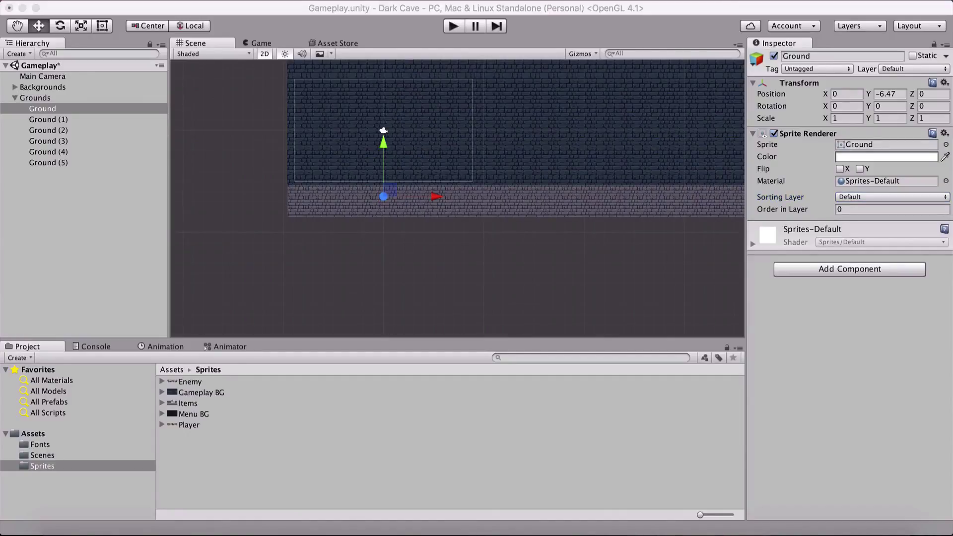
click(361, 20)
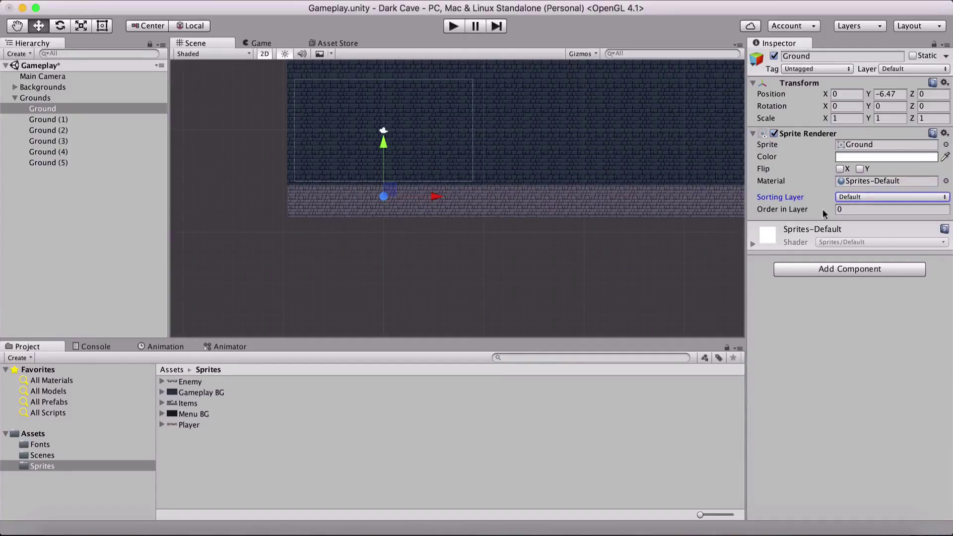
click(848, 197)
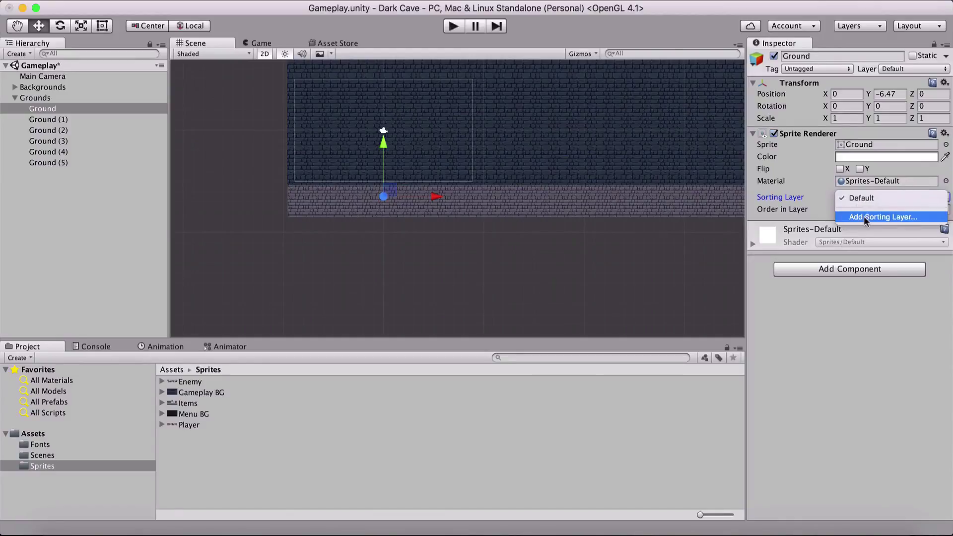
click(863, 216)
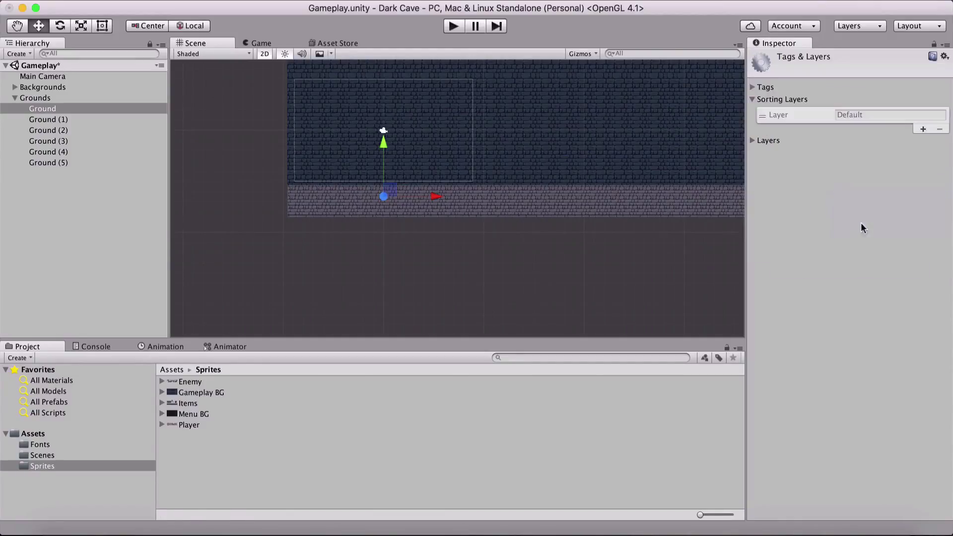
- Add two sorting layers below Default, naming them Background and Door in that order
click(922, 130)
click(755, 129)
text(Background)
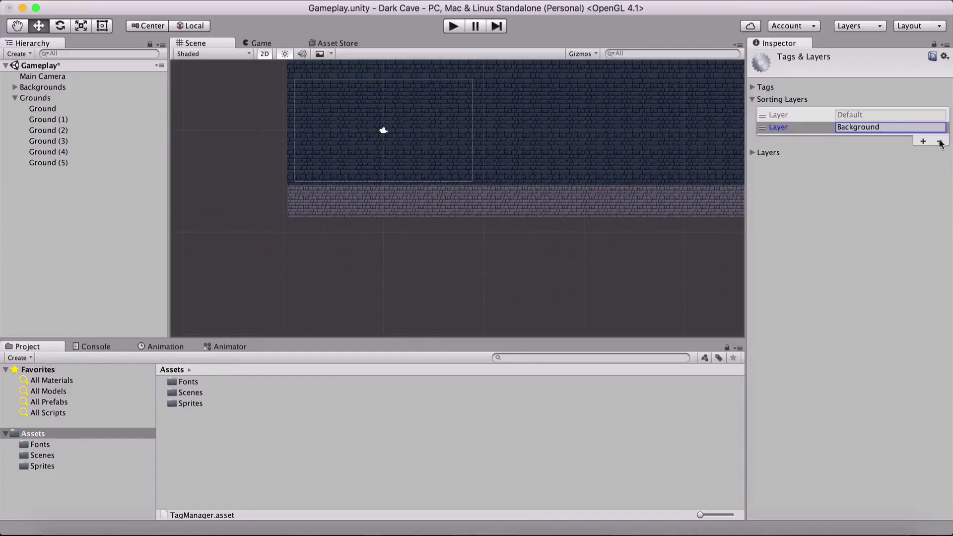
click(923, 141)
click(920, 138)
text(Door)
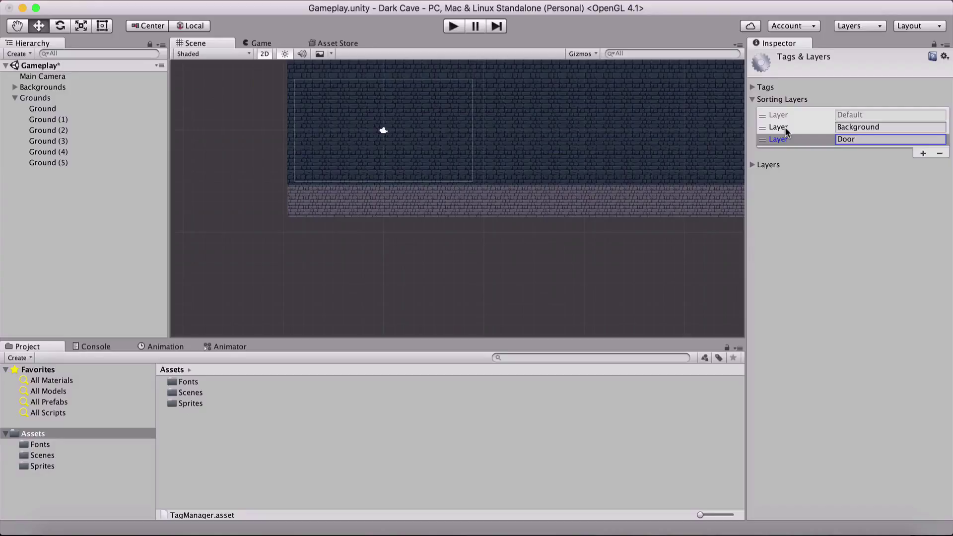
- Add a third sorting layer named Ground below Door and review the order of the layer list
click(923, 154)
click(808, 151)
text(Ground)
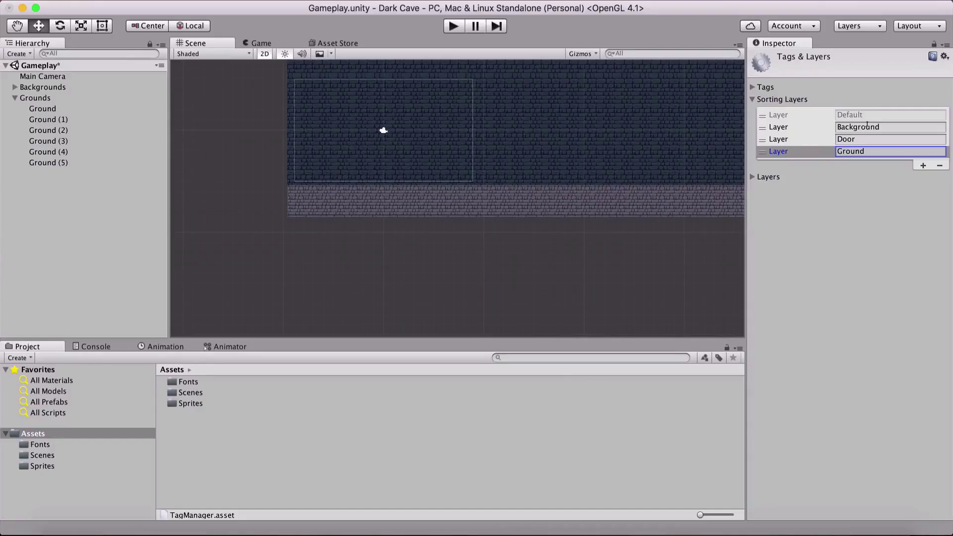
click(831, 128)
click(823, 140)
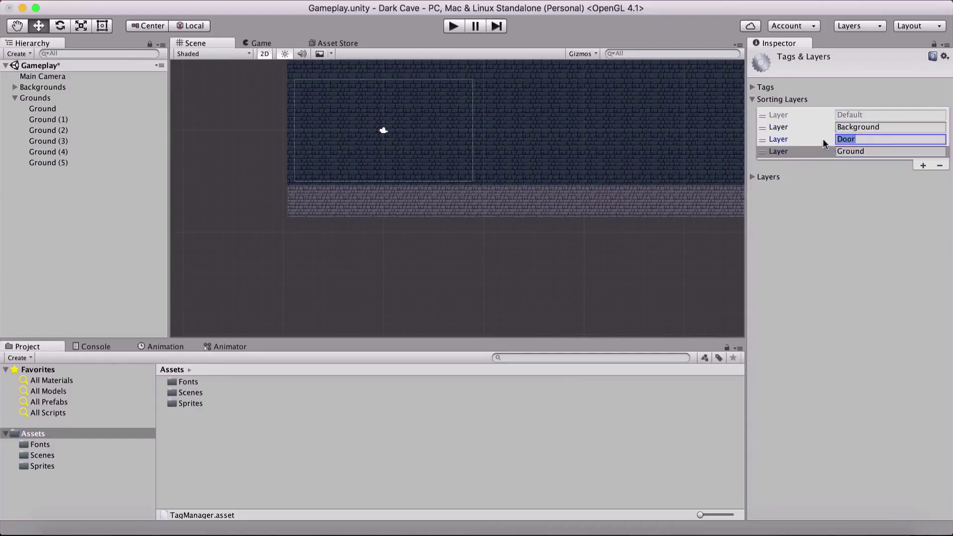
click(827, 152)
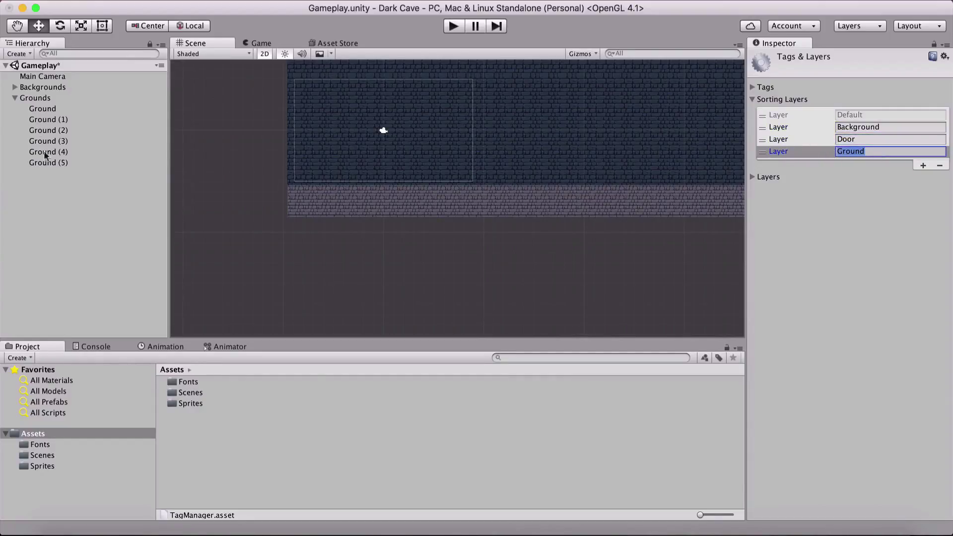
- Assign the Background sorting layer to every Gameplay BG piece under Backgrounds, from Gameplay BG through Gameplay BG (11)
scroll(258, 238, up, 3)
middle_drag(266, 293, 417, 281)
scroll(359, 261, up, 3)
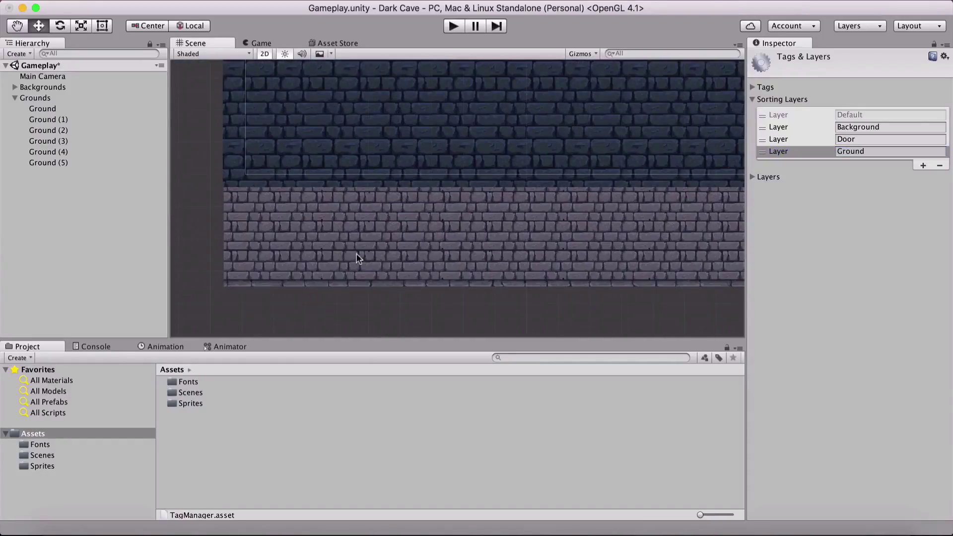
scroll(340, 252, down, 2)
click(50, 88)
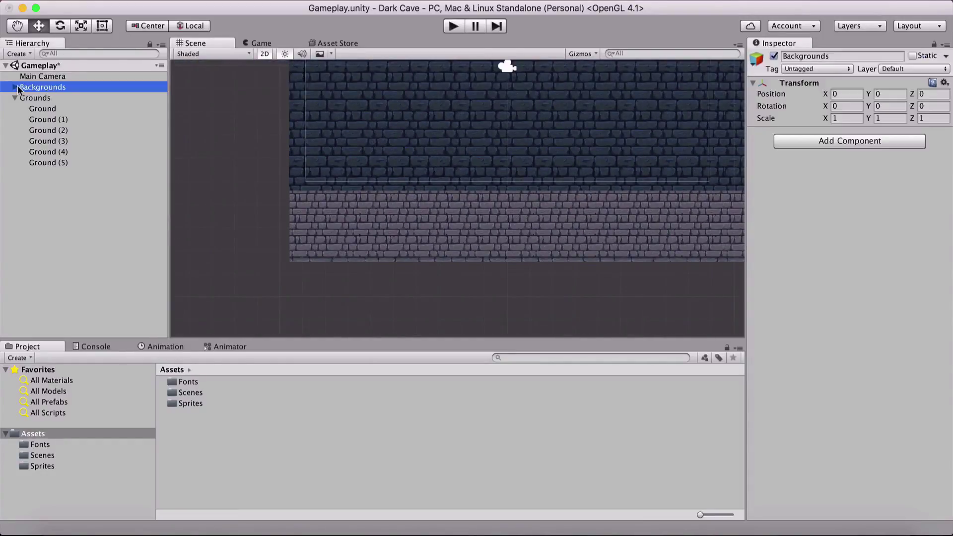
click(15, 88)
click(43, 98)
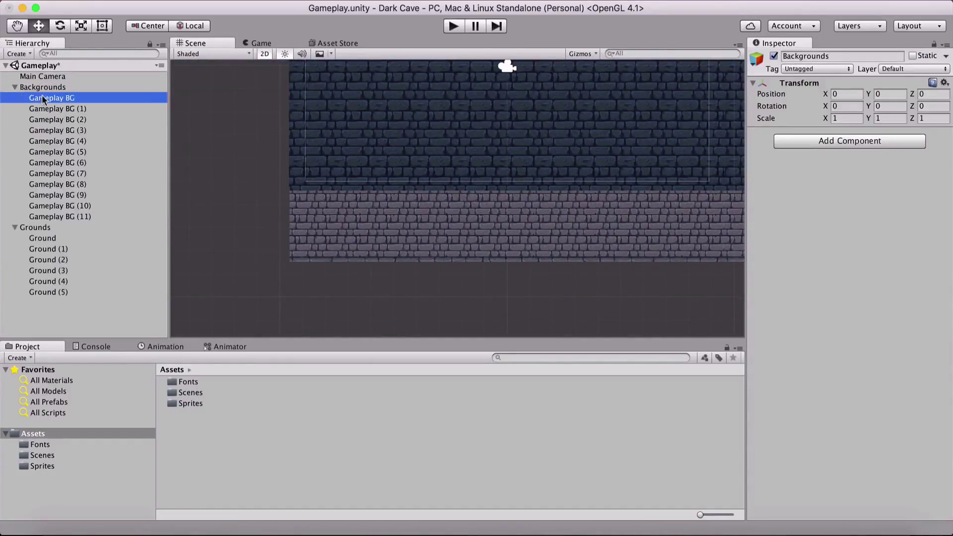
shift+click(61, 216)
click(855, 198)
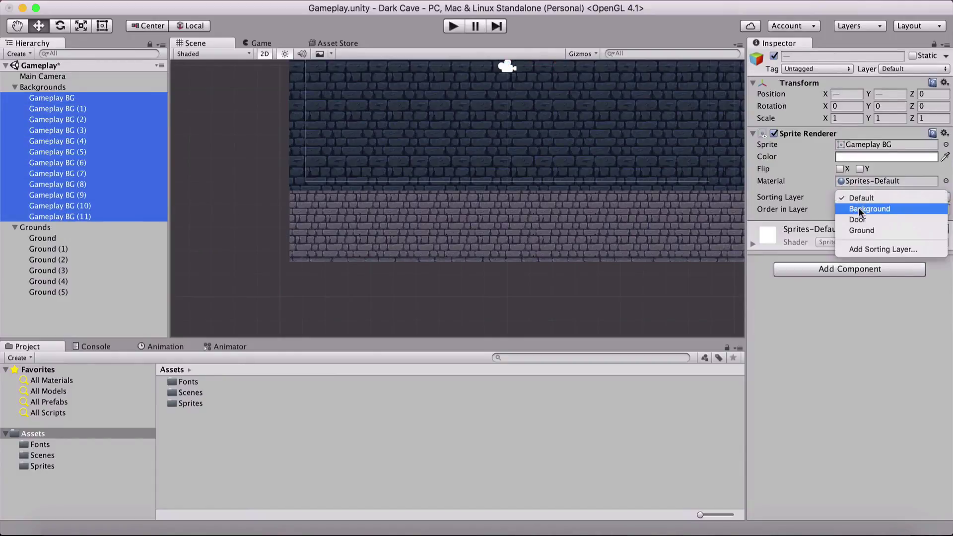
click(859, 209)
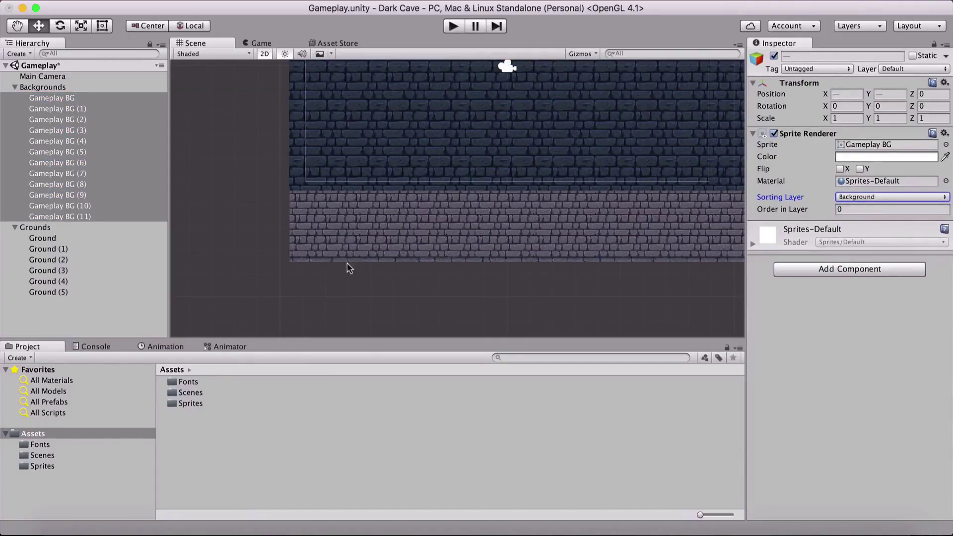
- Assign the Ground sorting layer to all six pieces under Grounds, from Ground through Ground (5)
click(44, 239)
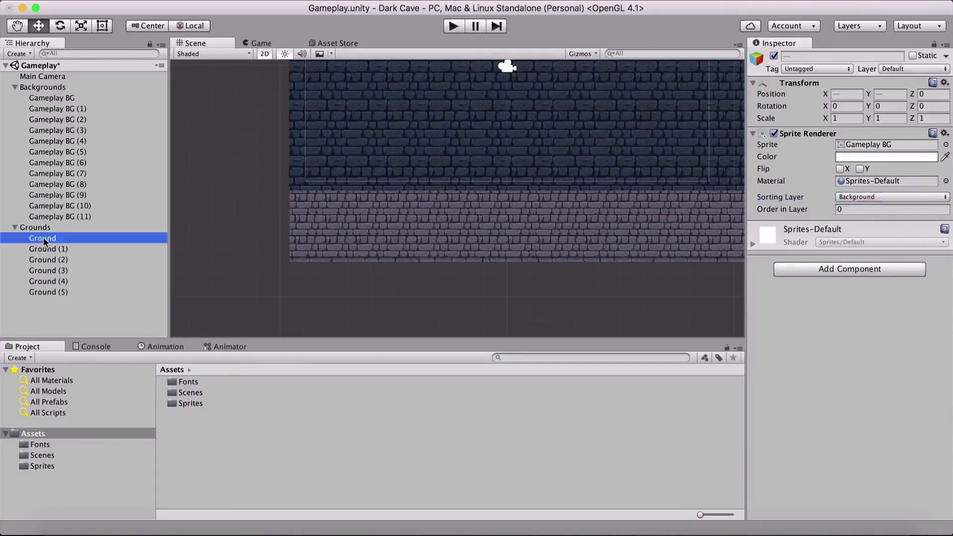
shift+click(59, 292)
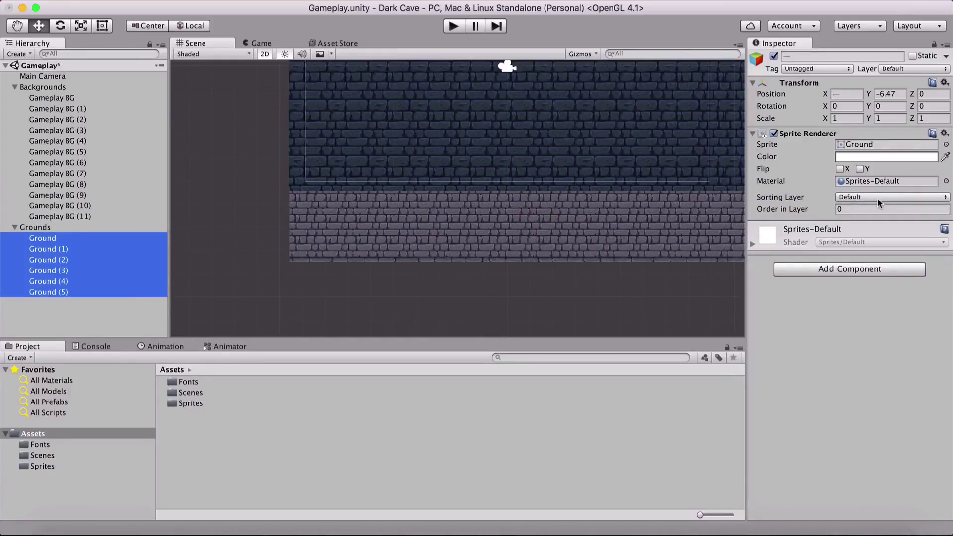
scroll(352, 172, up, 3)
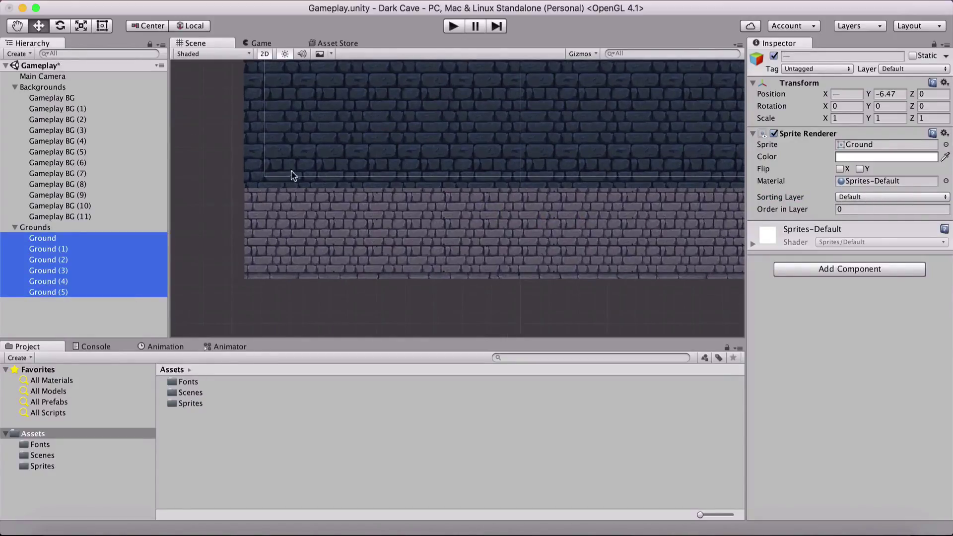
click(851, 197)
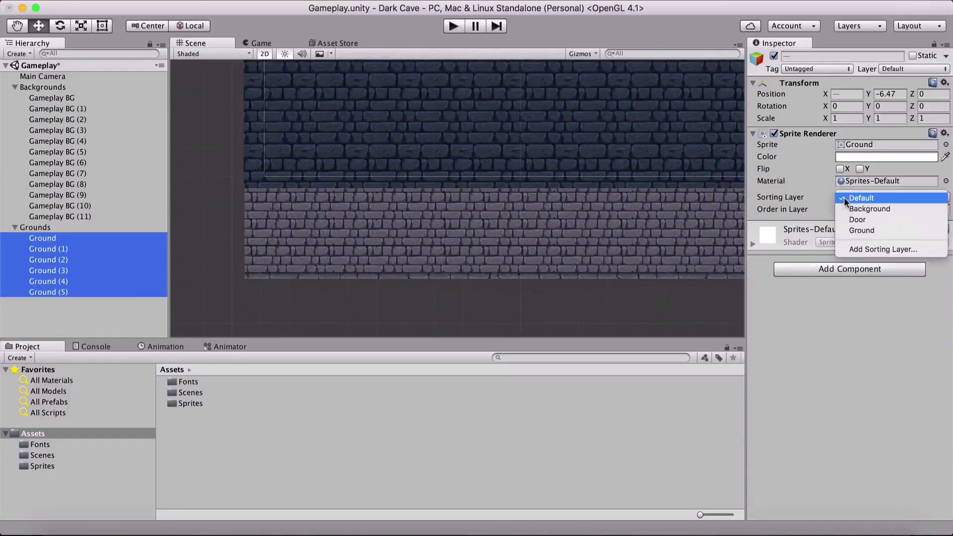
click(853, 231)
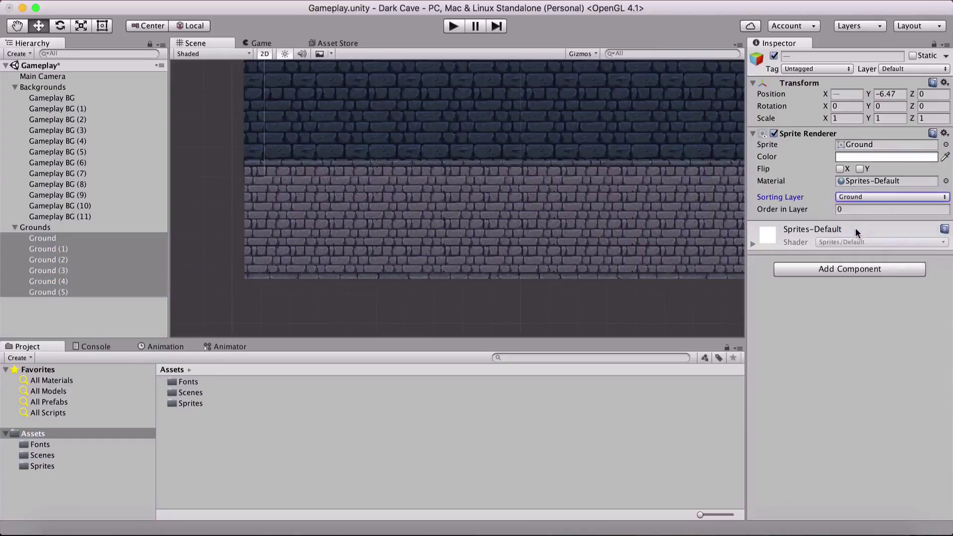
- Examine the ground row in the Game and Scene views and review the order of the available sorting layers
click(258, 44)
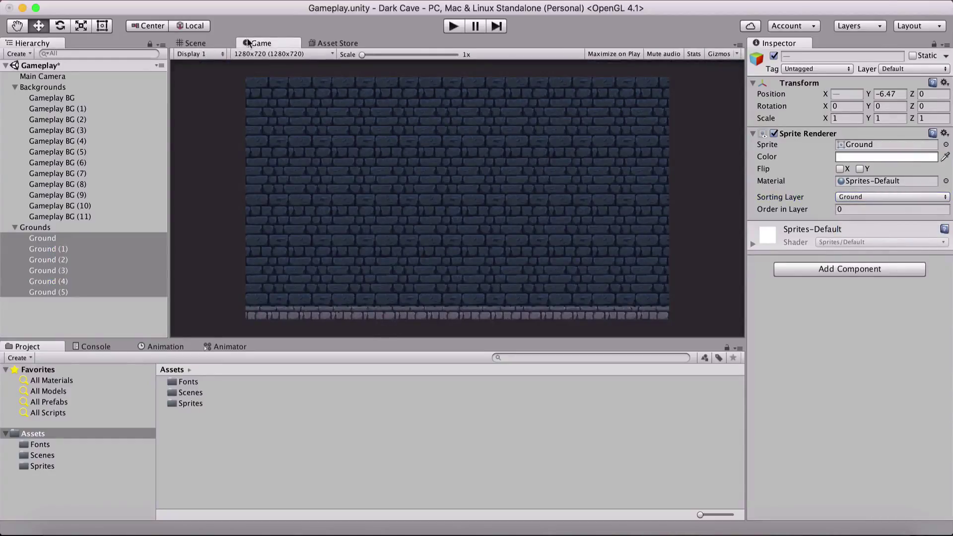
click(196, 44)
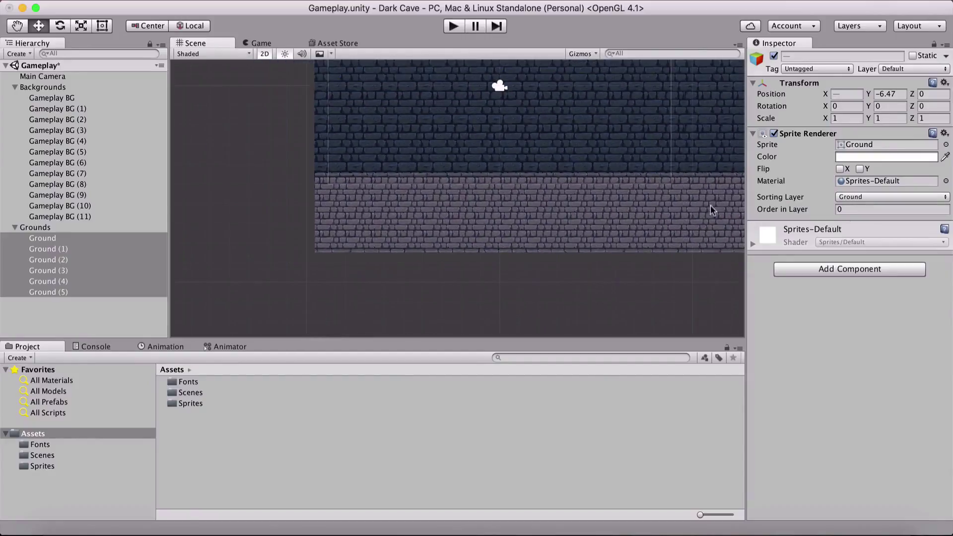
click(839, 197)
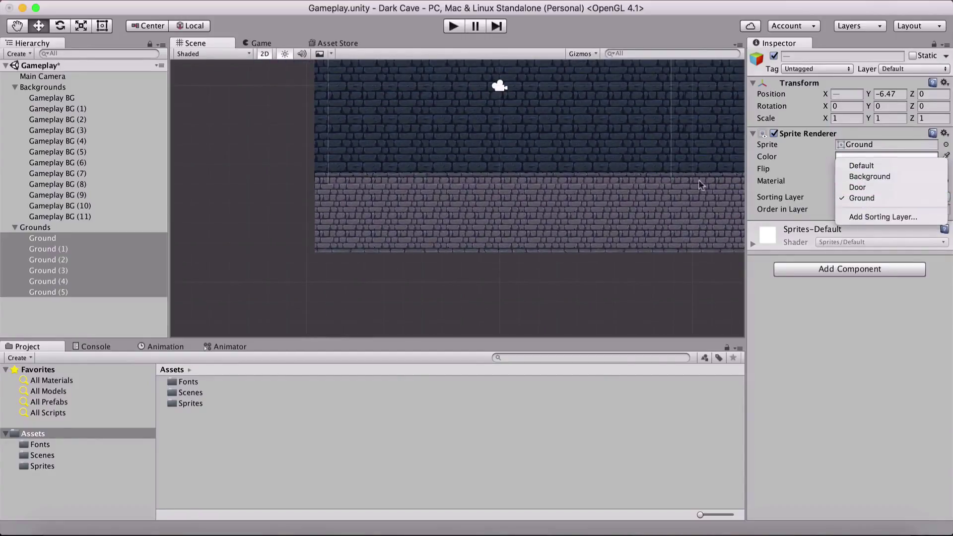
click(505, 288)
scroll(444, 250, down, 5)
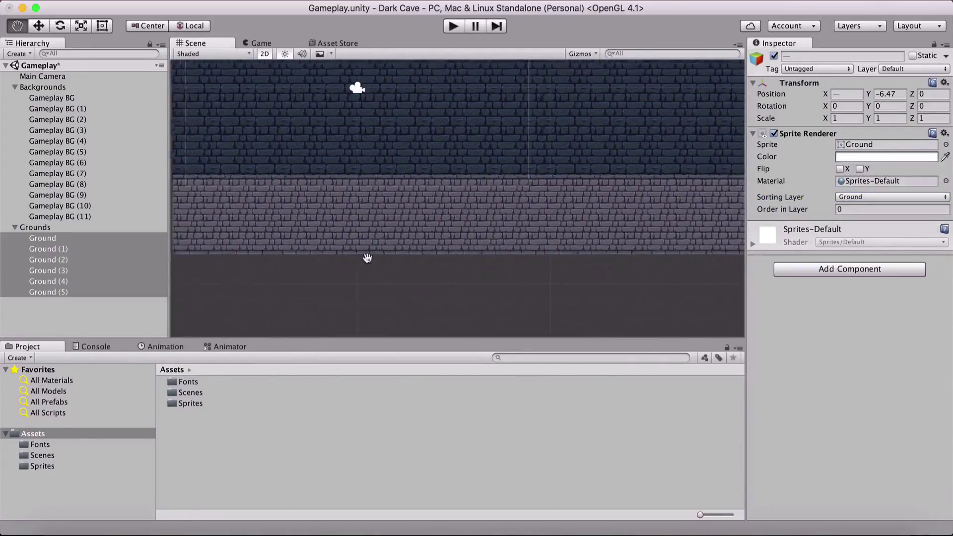
scroll(393, 244, up, 3)
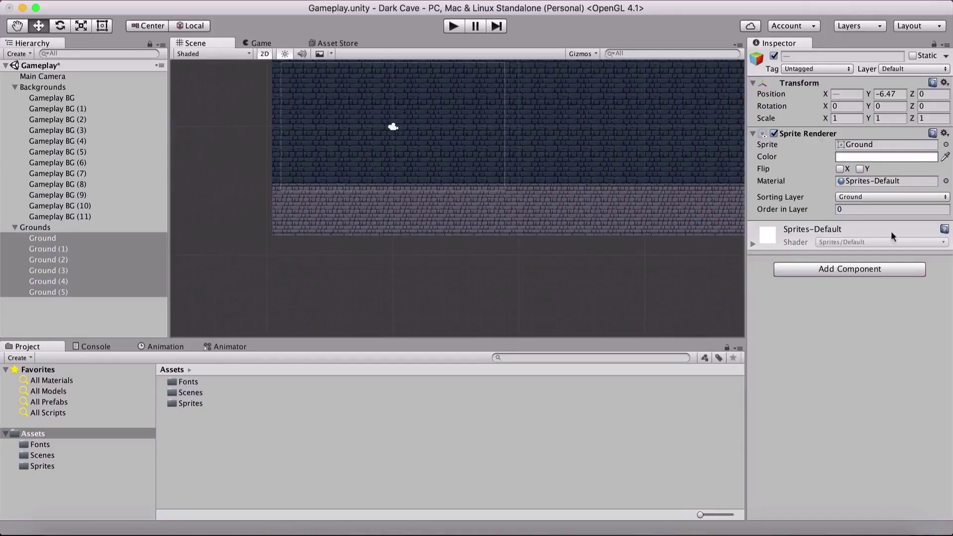
click(870, 197)
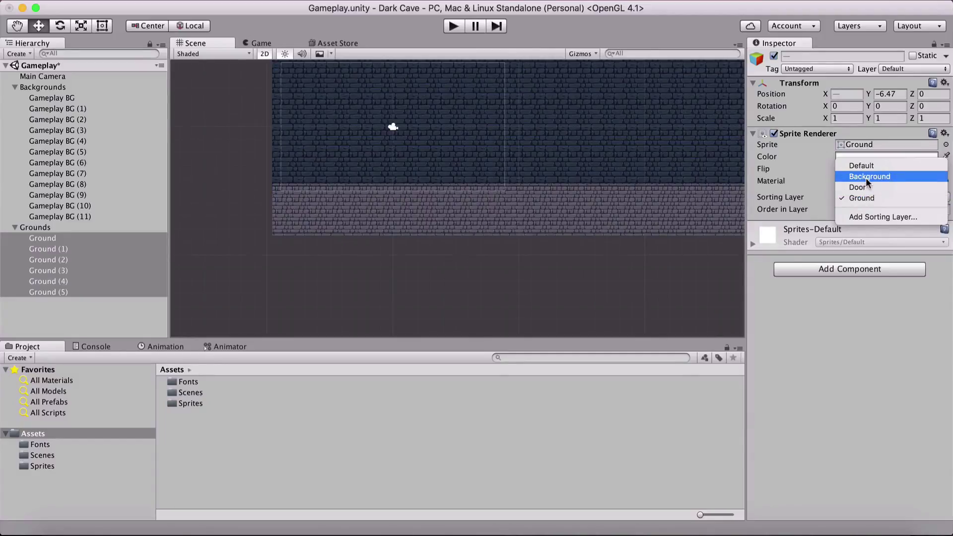
click(271, 276)
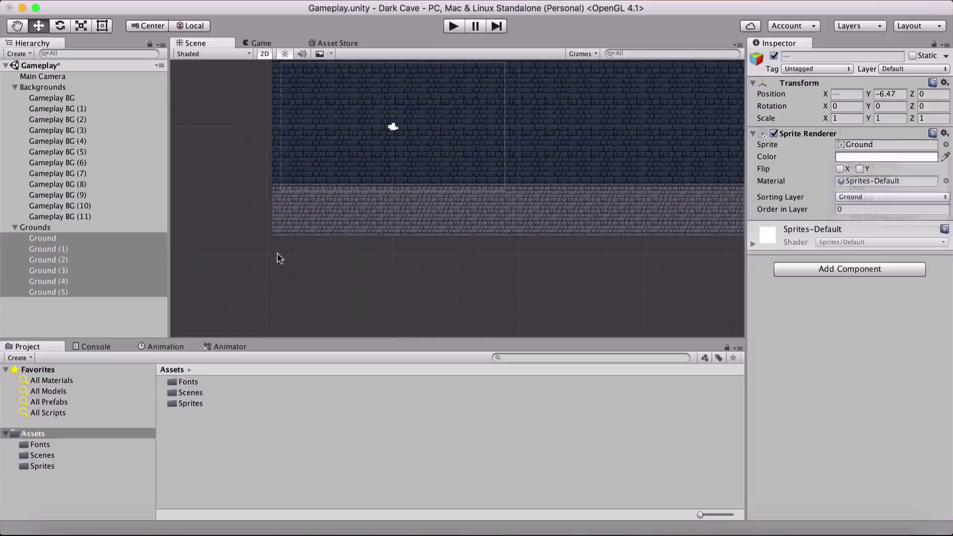
- Switch the selected Ground pieces to the Default sorting layer to compare the overlap, and set them back to Ground
scroll(268, 248, up, 5)
middle_drag(265, 244, 451, 234)
scroll(440, 208, up, 3)
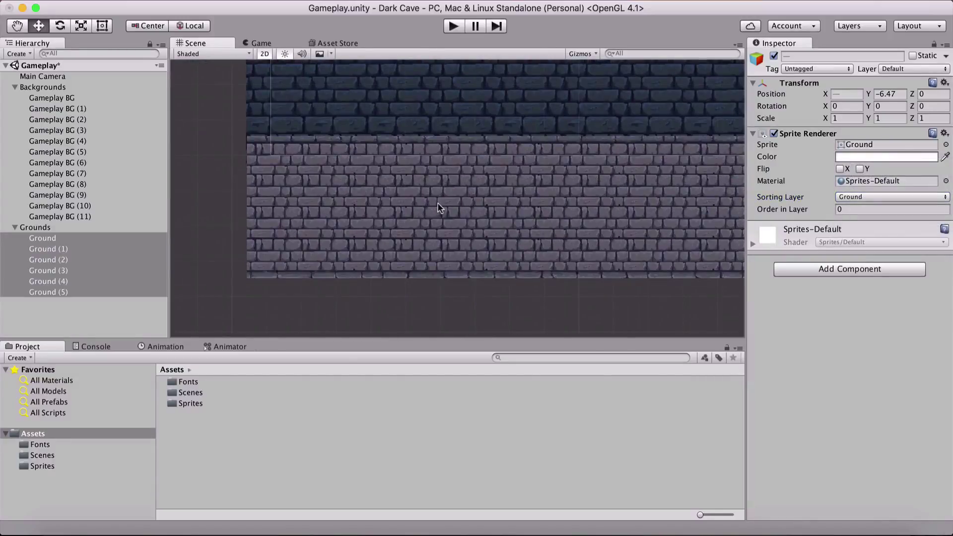
click(838, 197)
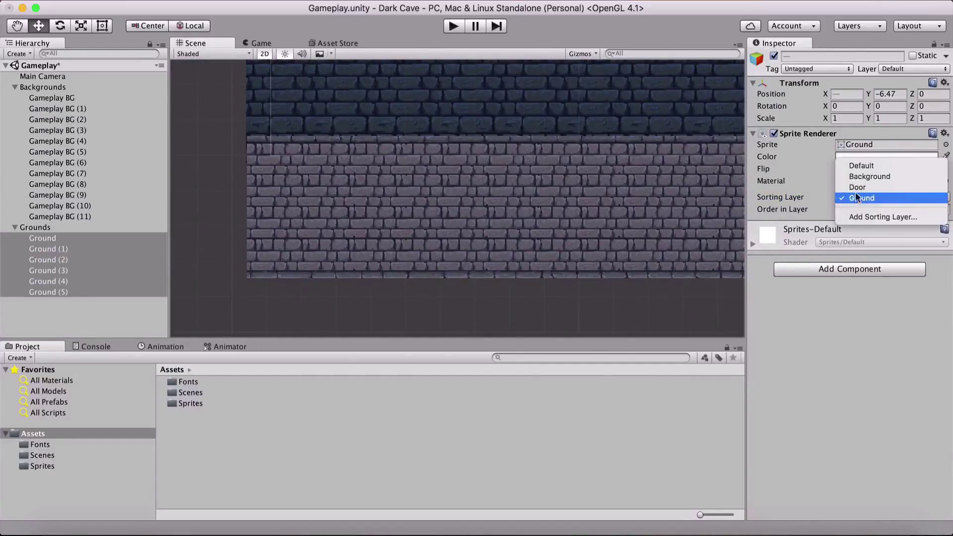
click(860, 165)
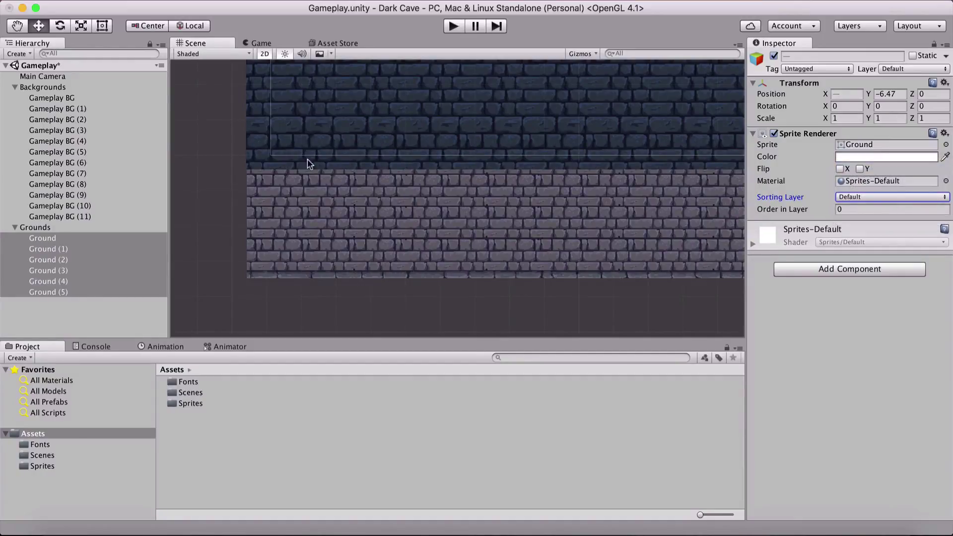
click(858, 197)
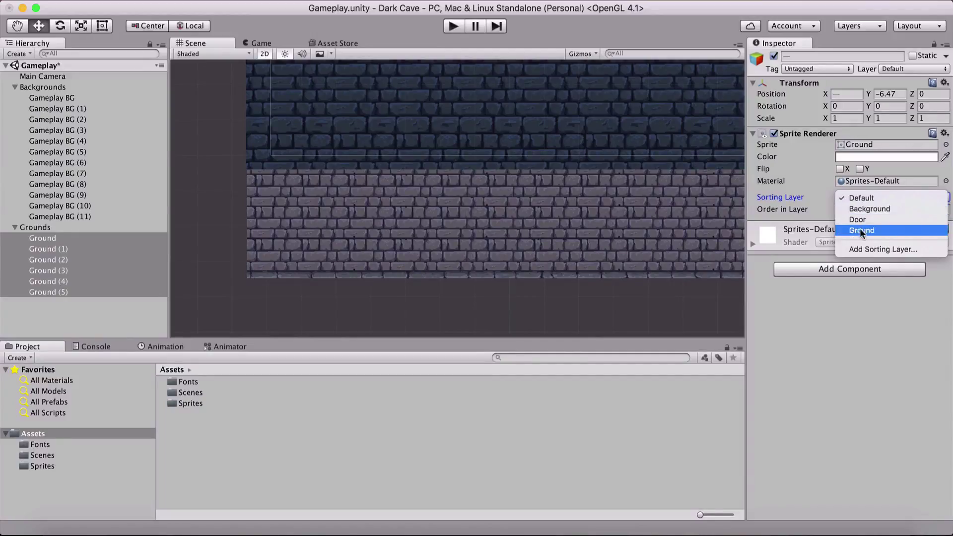
click(860, 230)
- Check the ground row in the Game view, clear the selection and save the Gameplay scene
scroll(439, 221, down, 10)
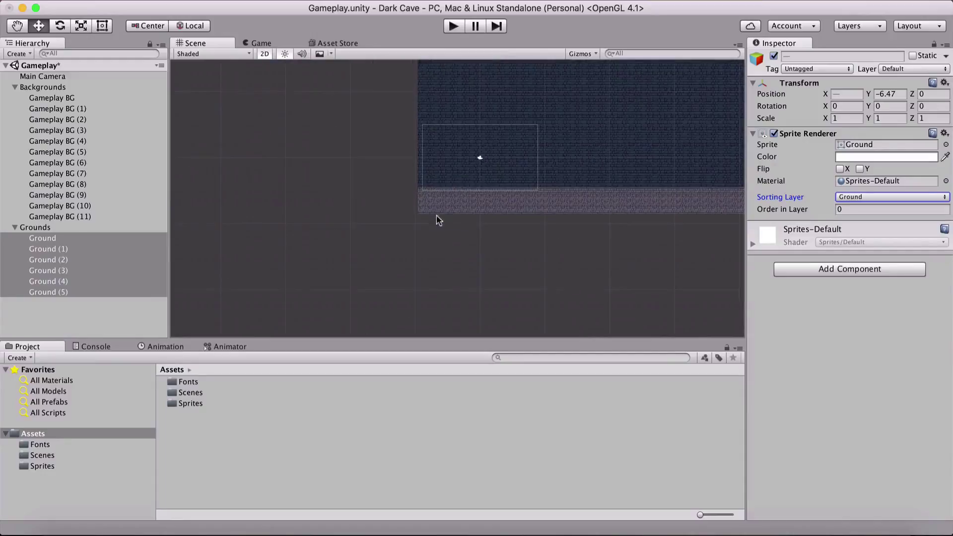
scroll(378, 215, up, 5)
click(259, 43)
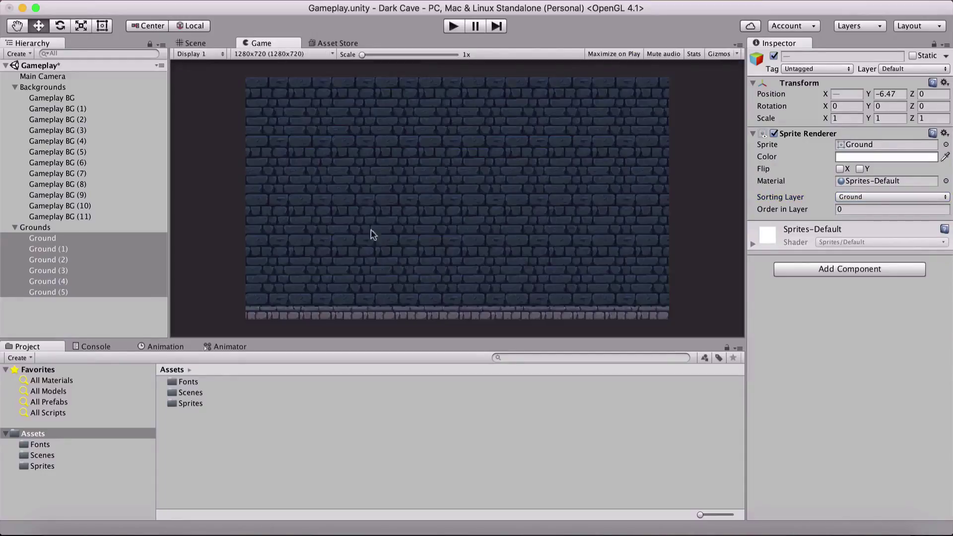
click(95, 313)
key(super+s)
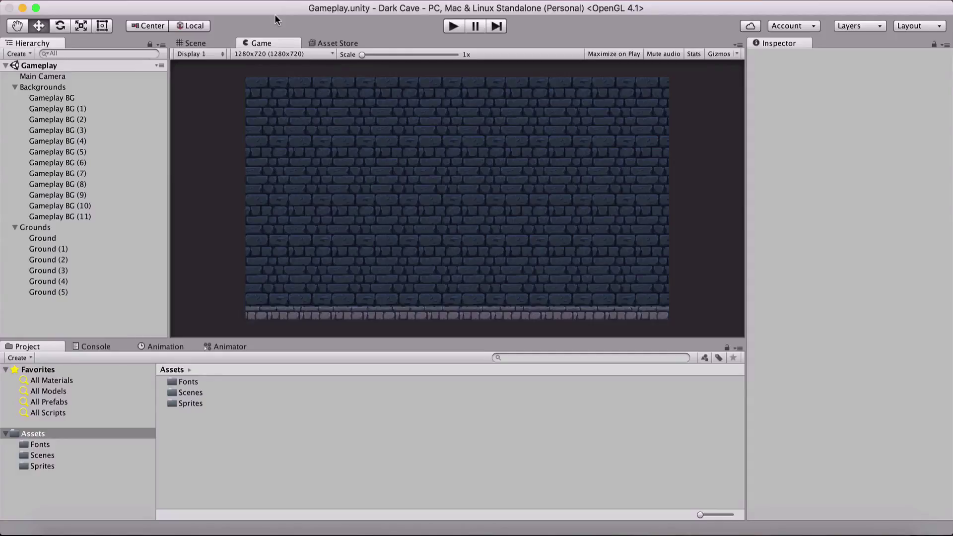
- Return to the Scene view and look over the full length of the background and ground row
click(188, 43)
scroll(459, 170, down, 4)
scroll(459, 170, up, 4)
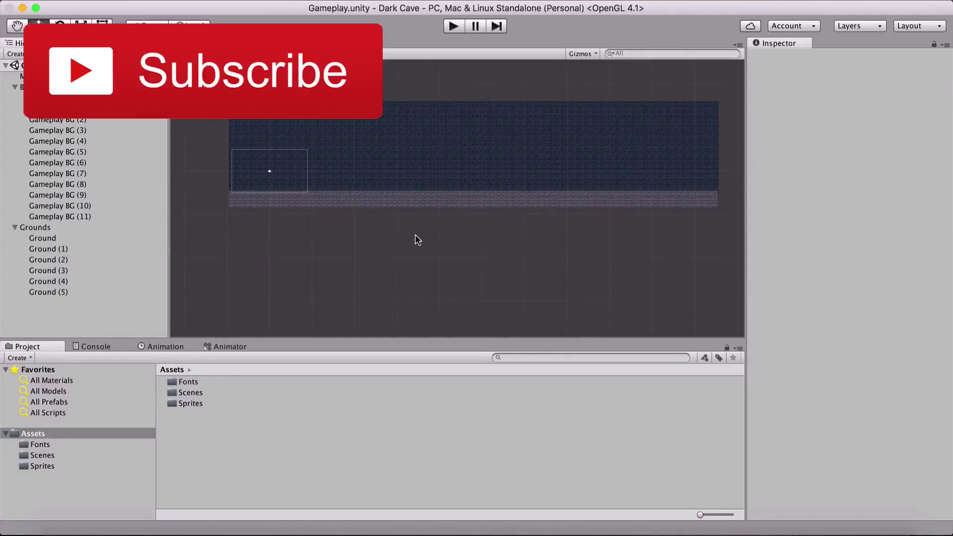